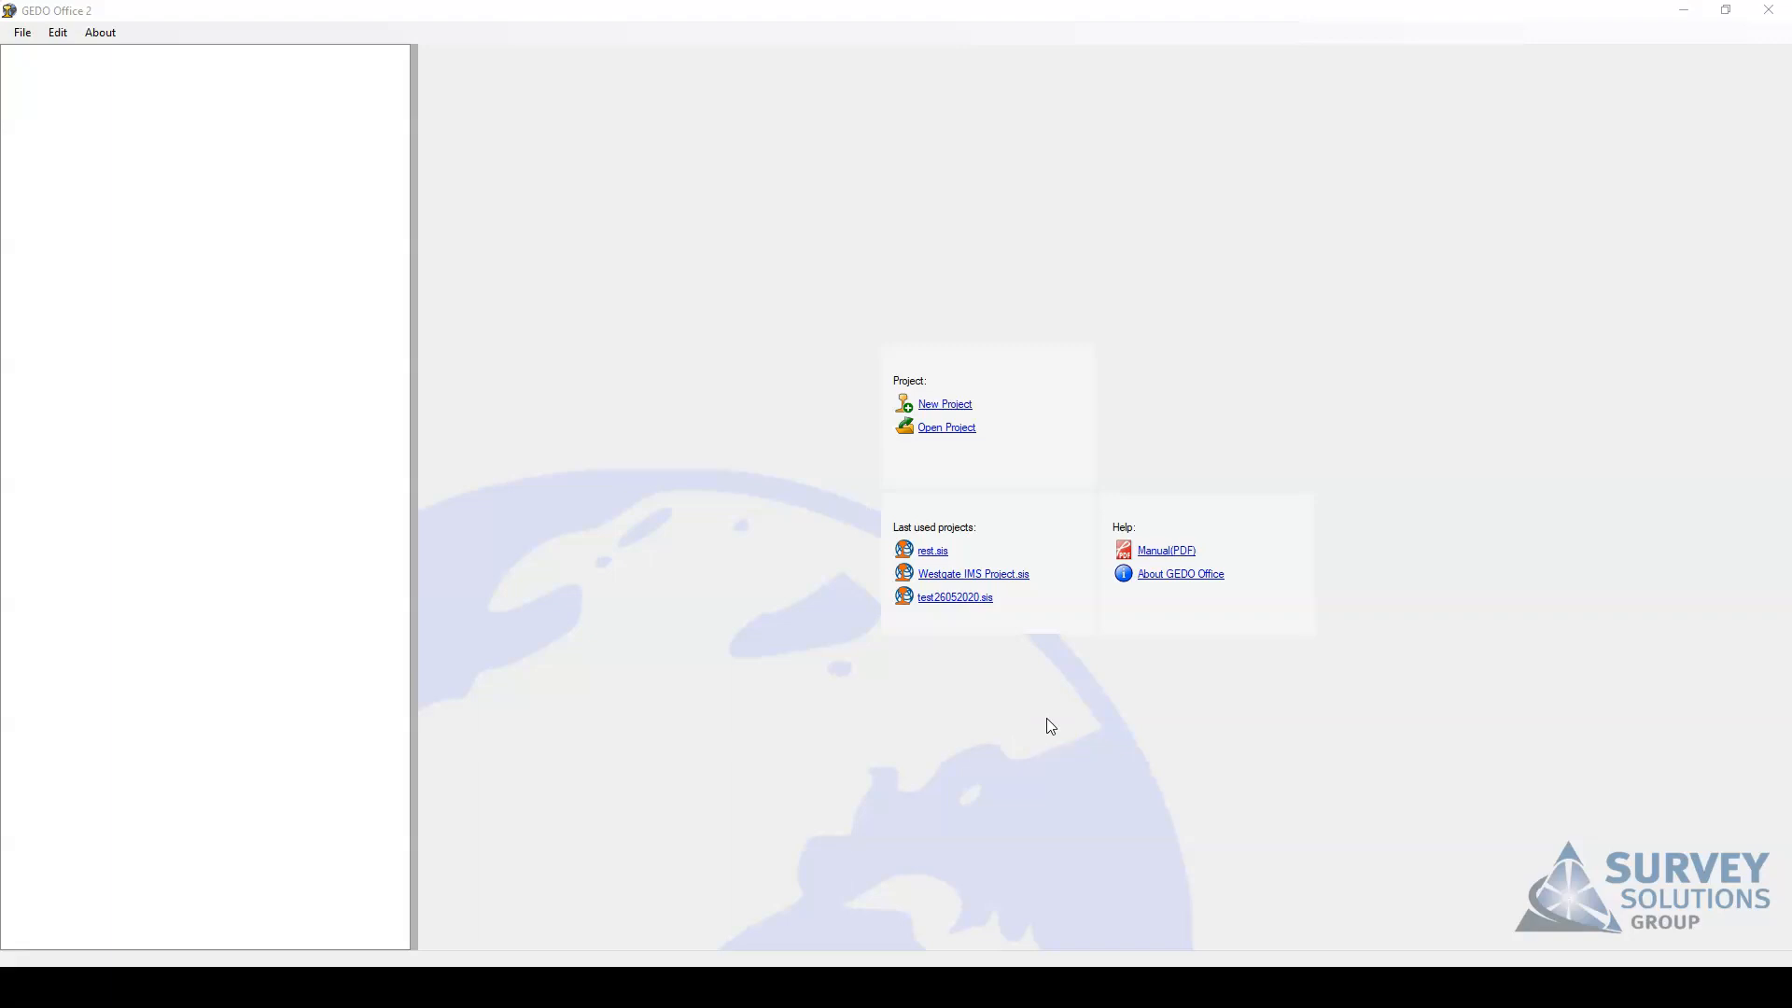
Create a new GEDO IMS project named Test in the 4 - Track Design folder, saved as GEDO Office IMS Project (*.sis).
{"action": "left_click", "coordinate": [949, 414]}
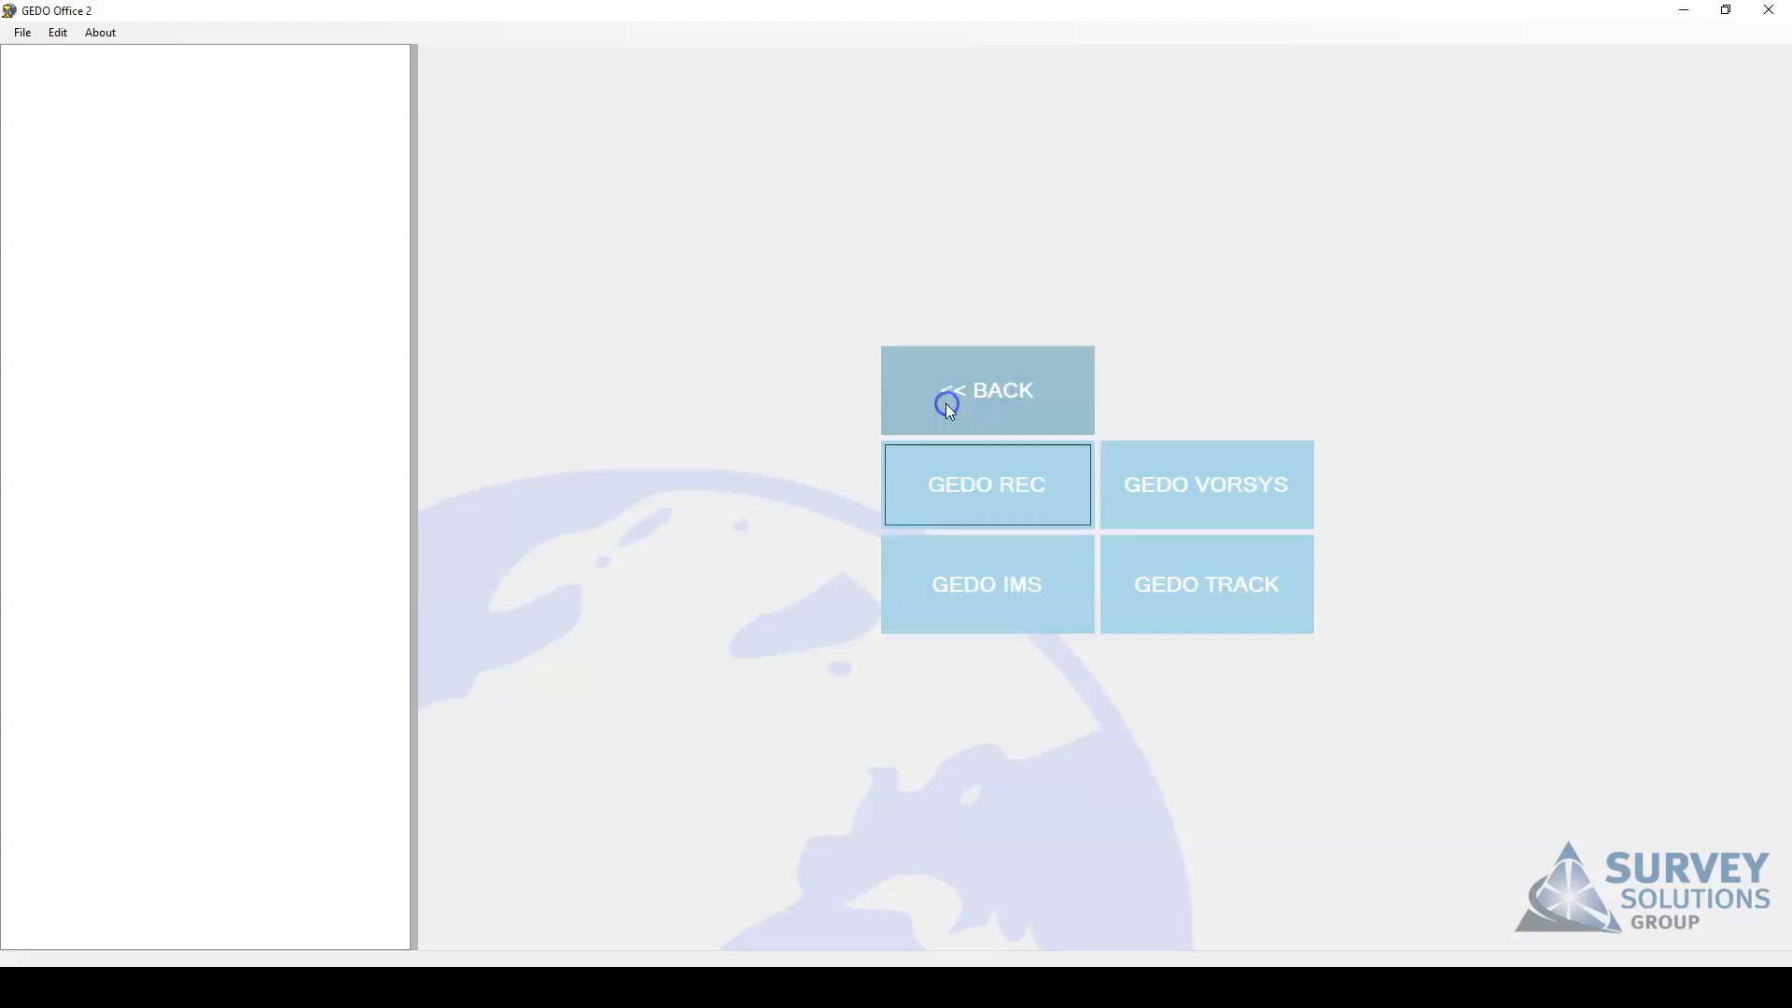
{"action": "left_click", "coordinate": [1004, 595]}
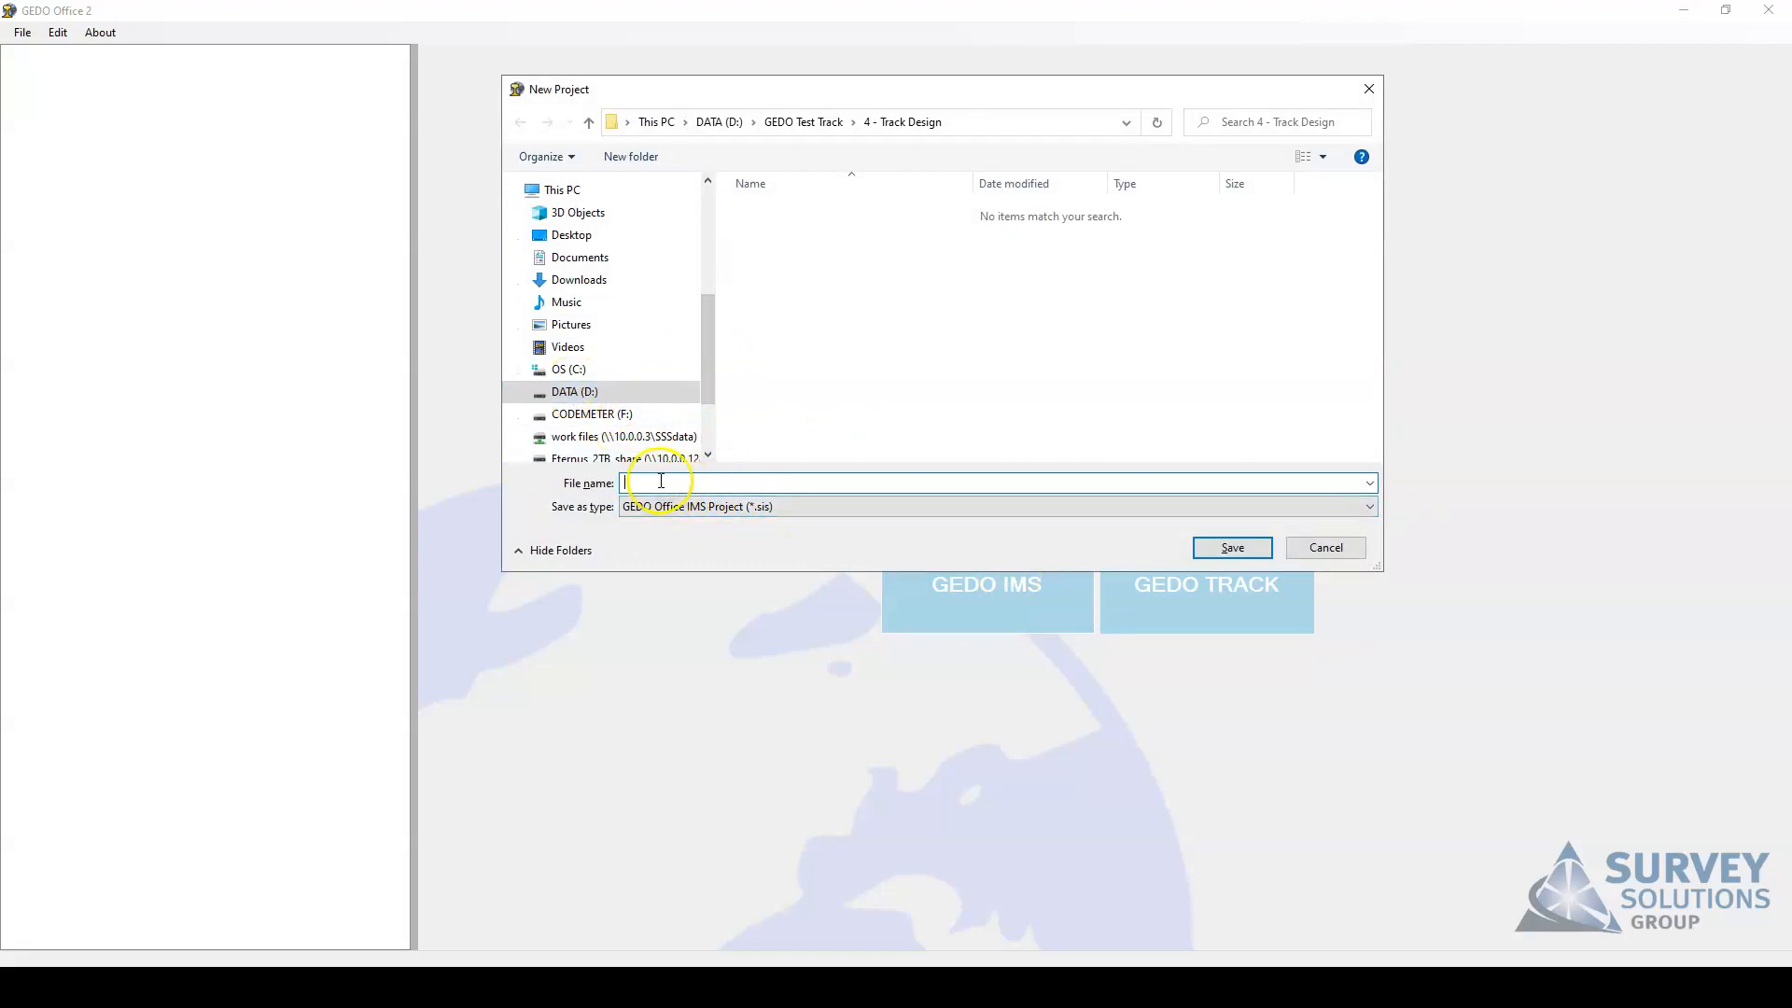
{"action": "type", "text": "t"}
{"action": "left_click", "coordinate": [795, 516]}
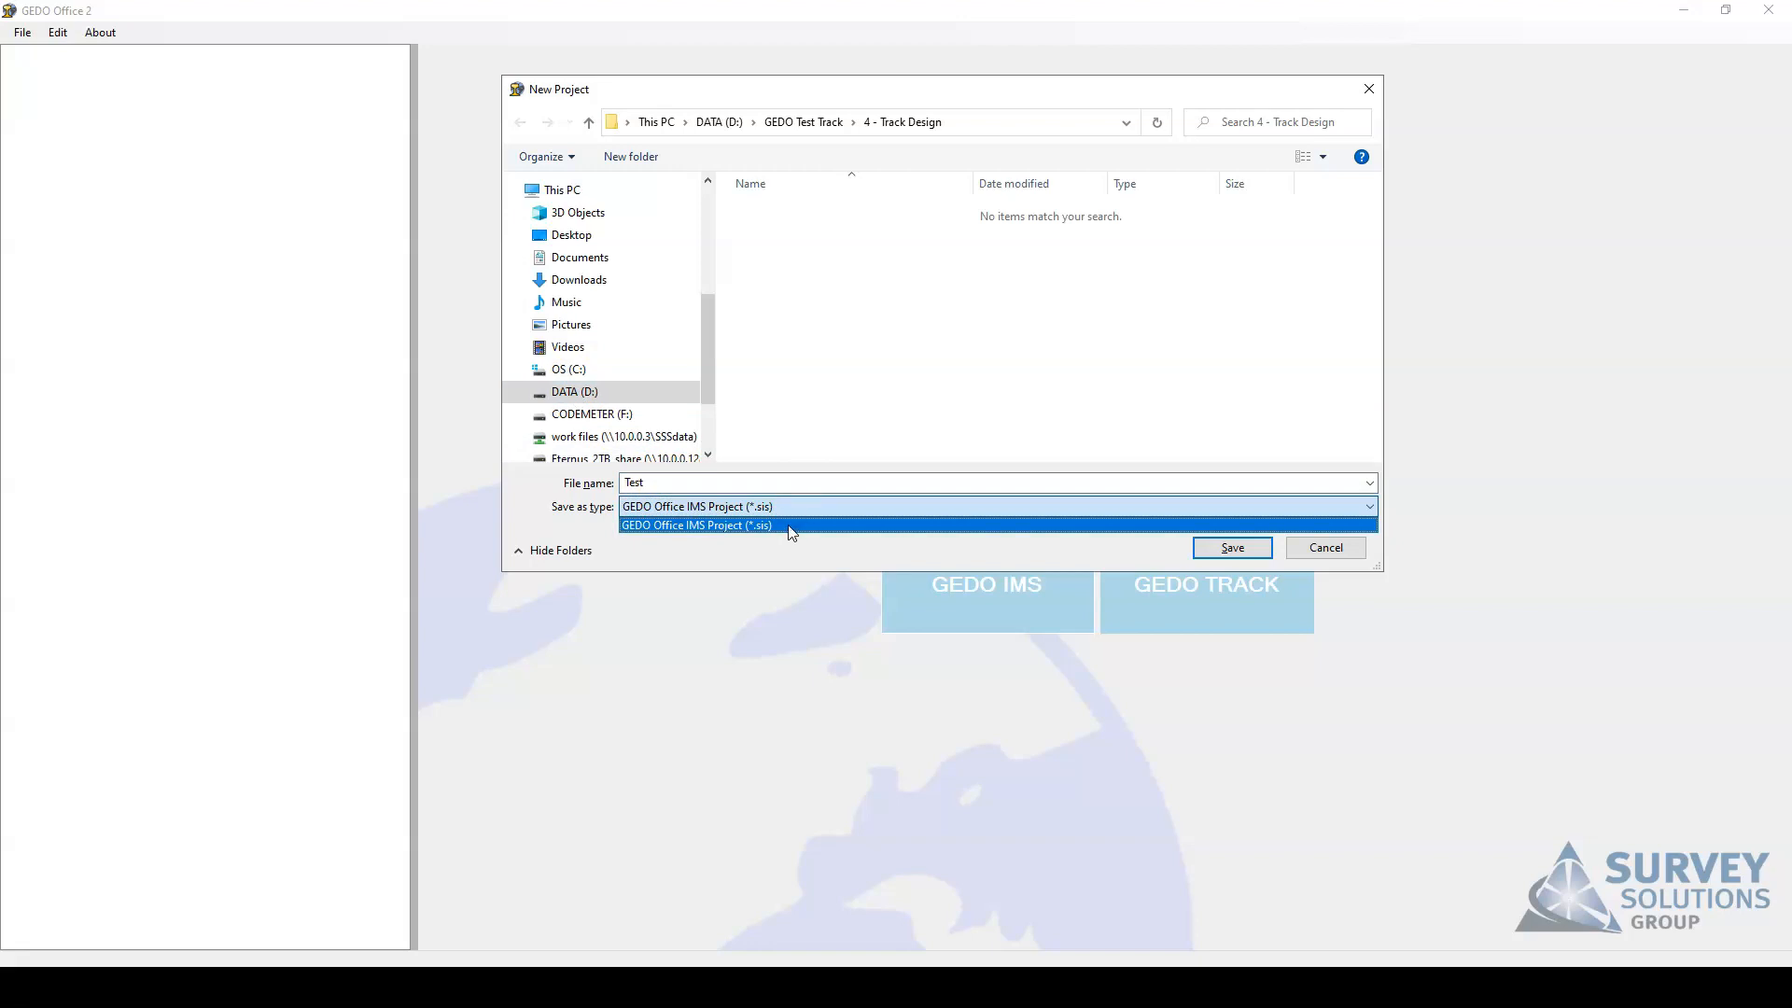
{"action": "left_click", "coordinate": [794, 524]}
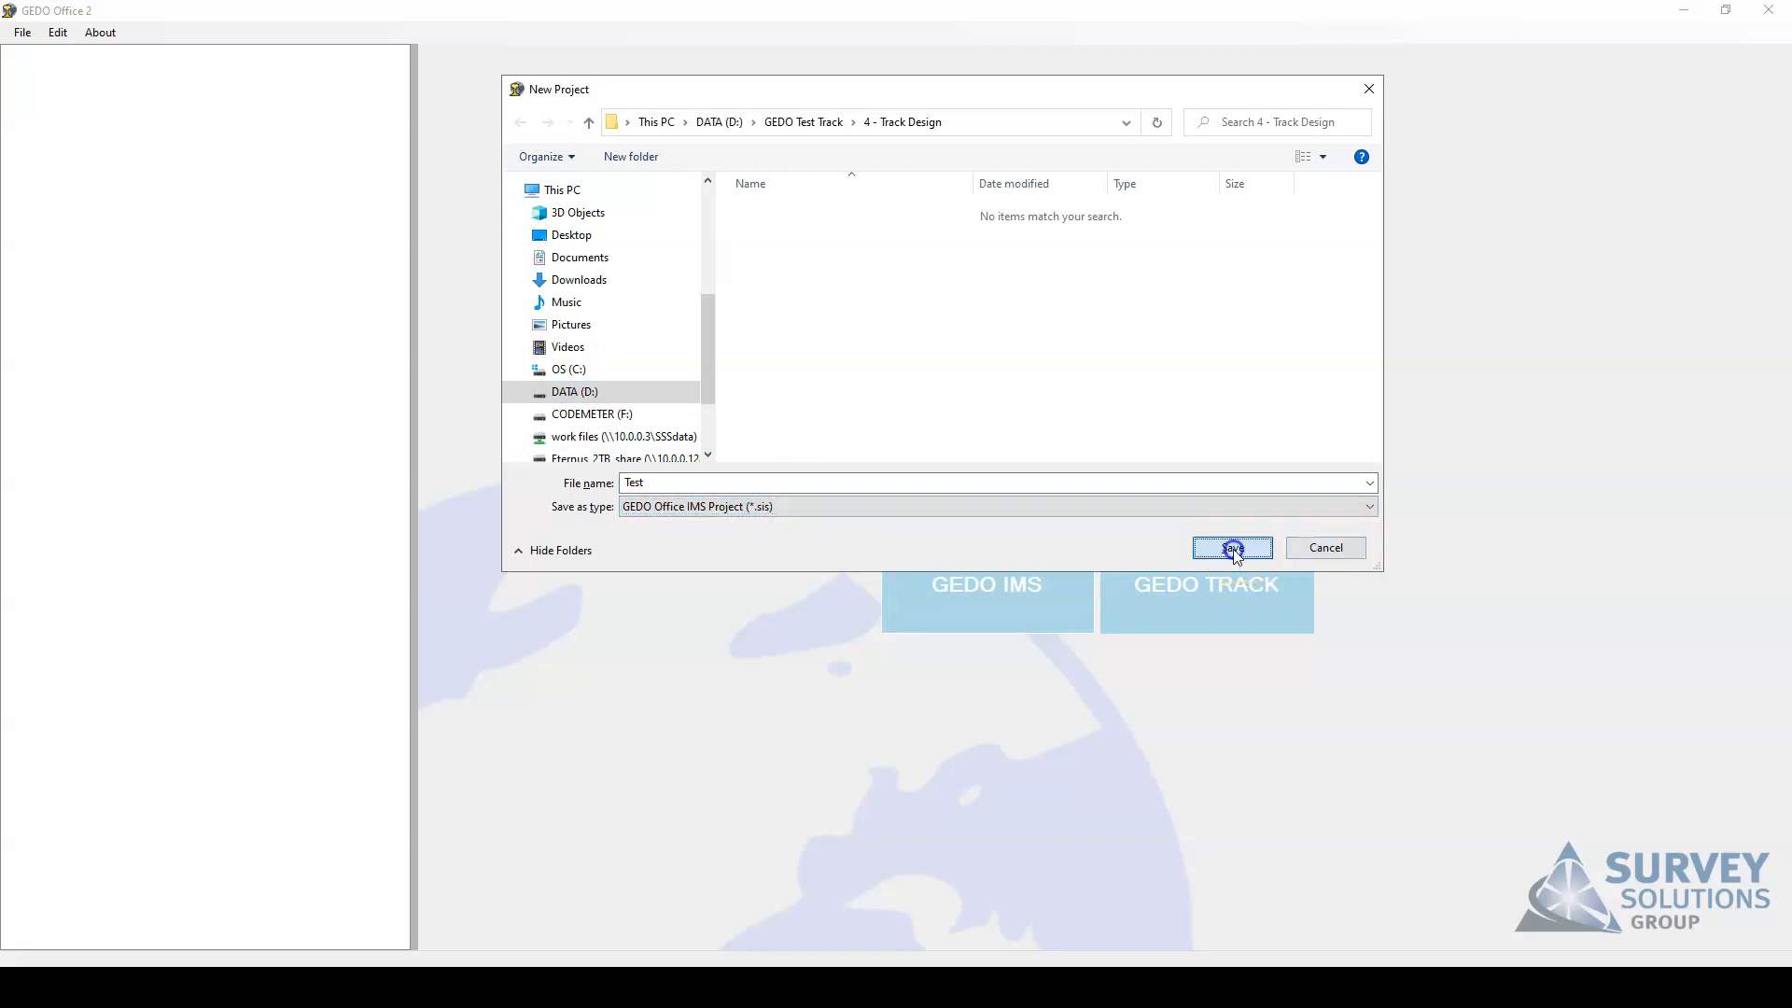
{"action": "left_click", "coordinate": [1233, 549]}
Accept the project settings with Parabola as the vertical curve type and skip defining the project's geographic location.
{"action": "left_click_drag", "start_coordinate": [879, 339], "coordinate": [911, 338]}
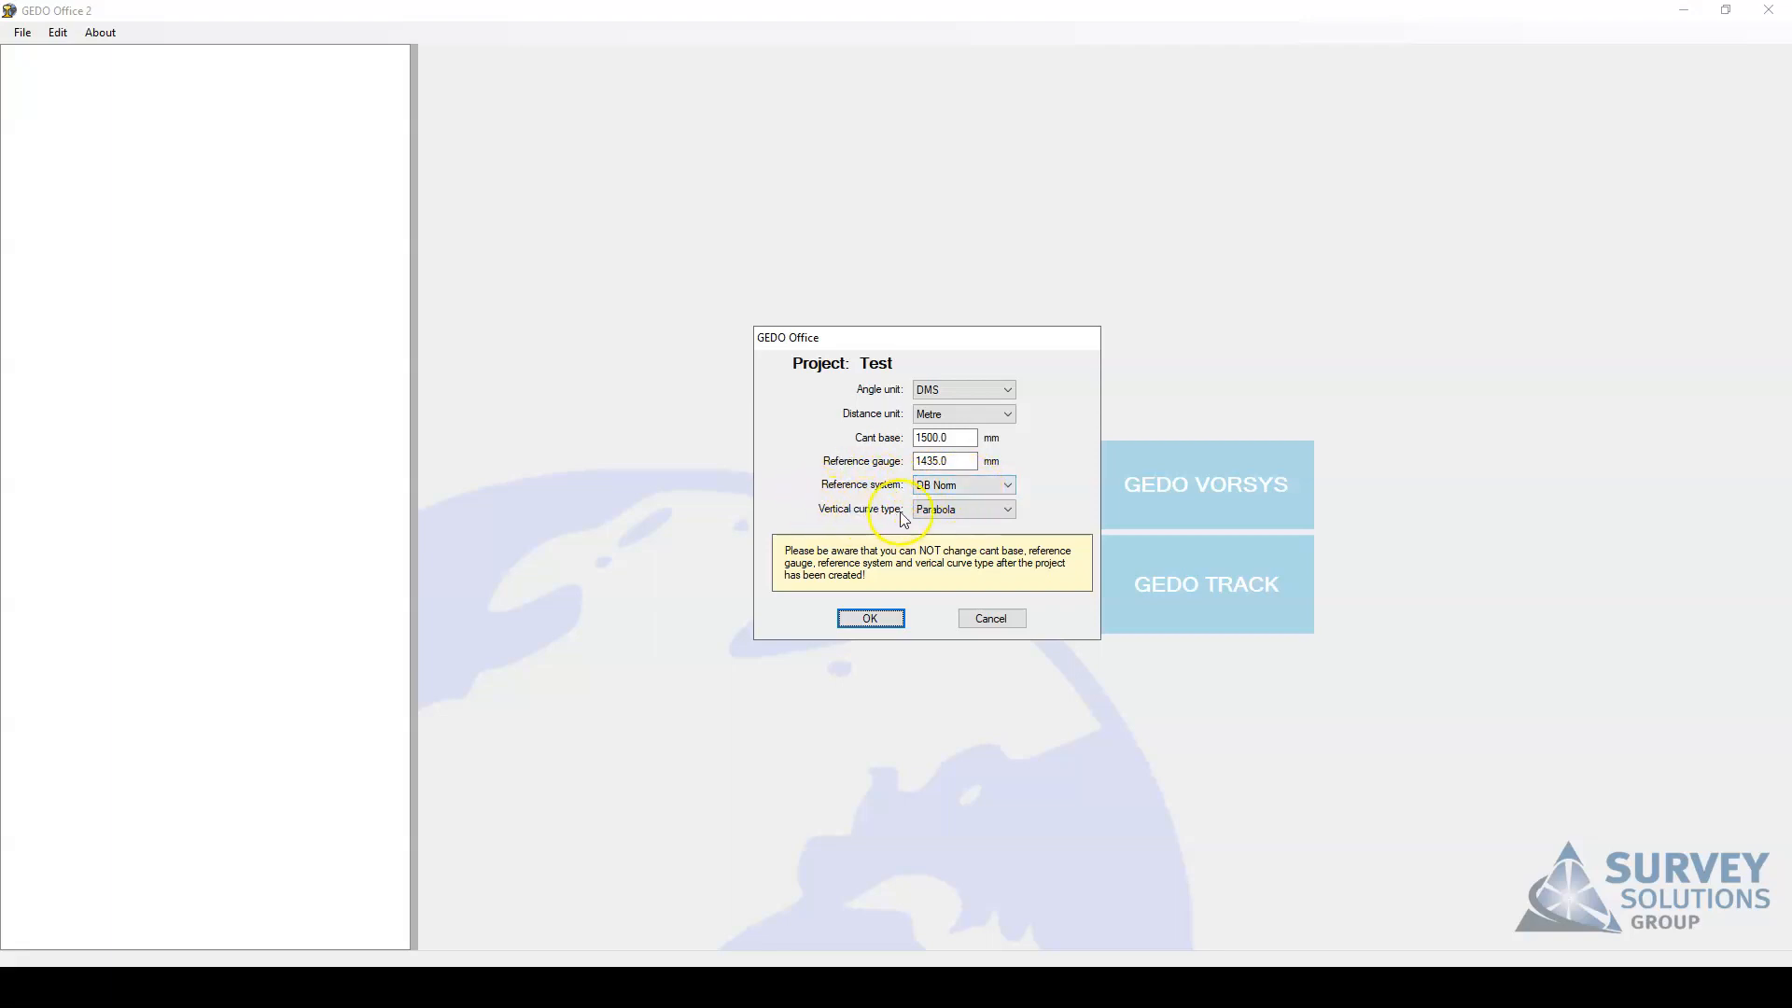
{"action": "left_click", "coordinate": [1012, 514]}
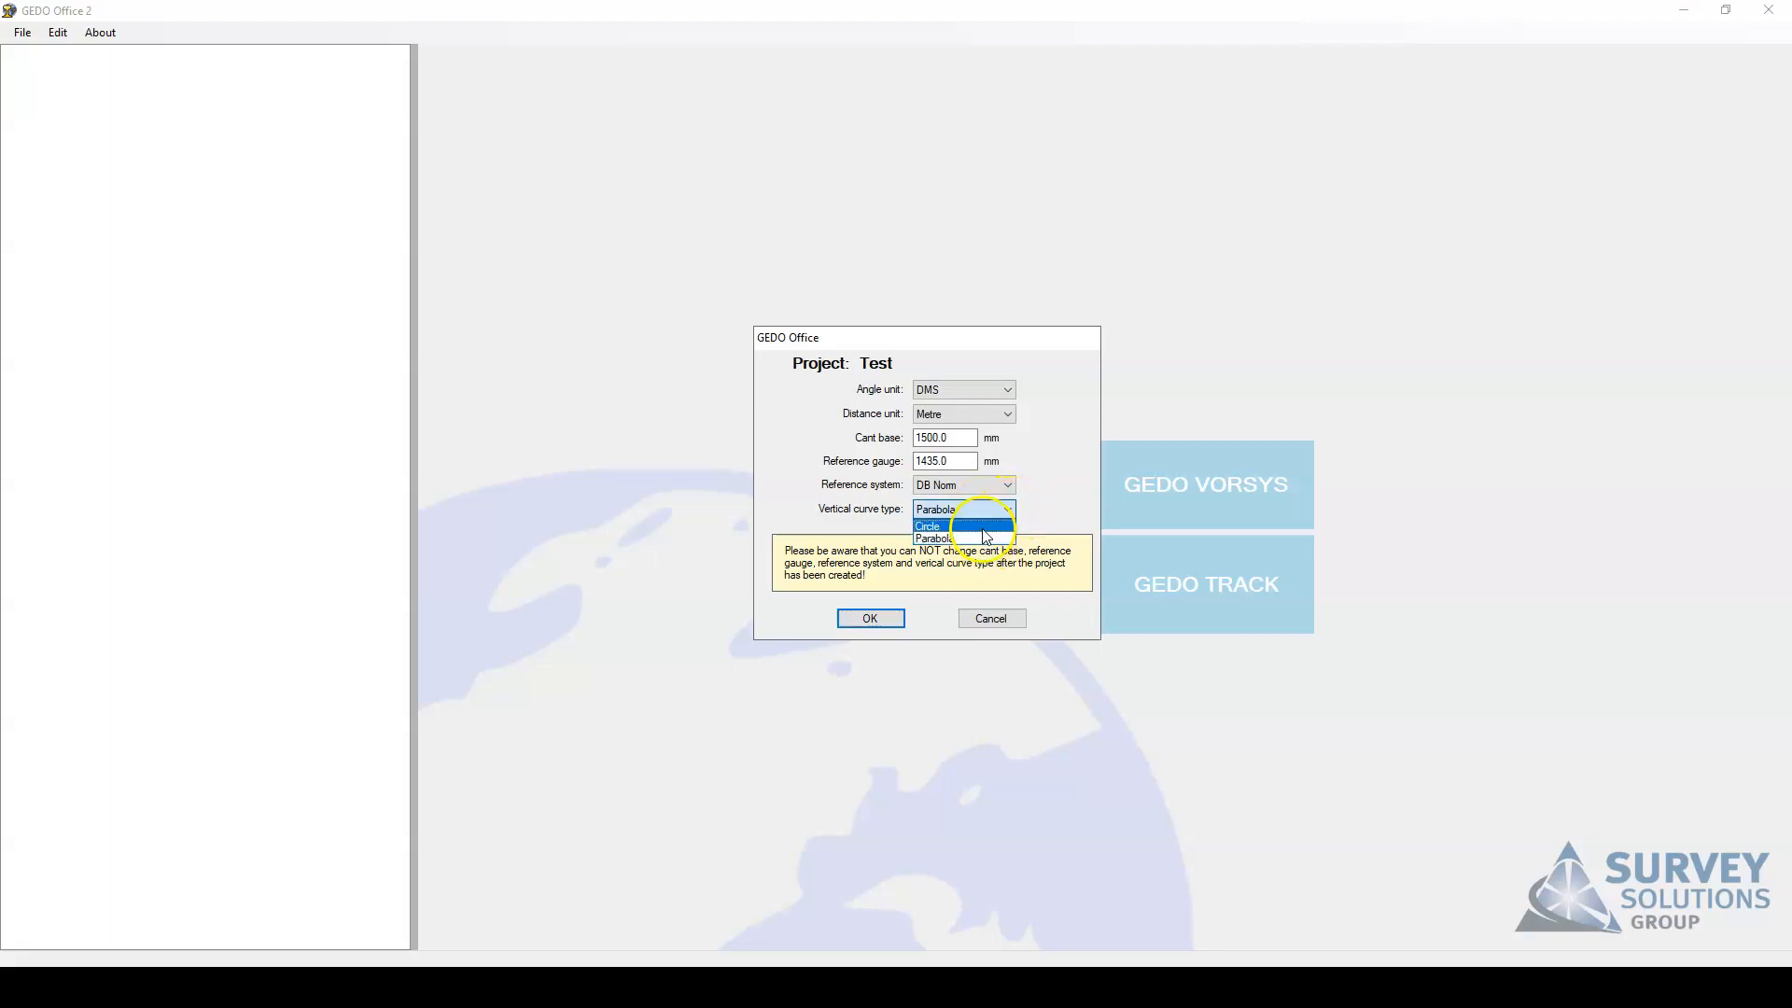
{"action": "left_click", "coordinate": [980, 539]}
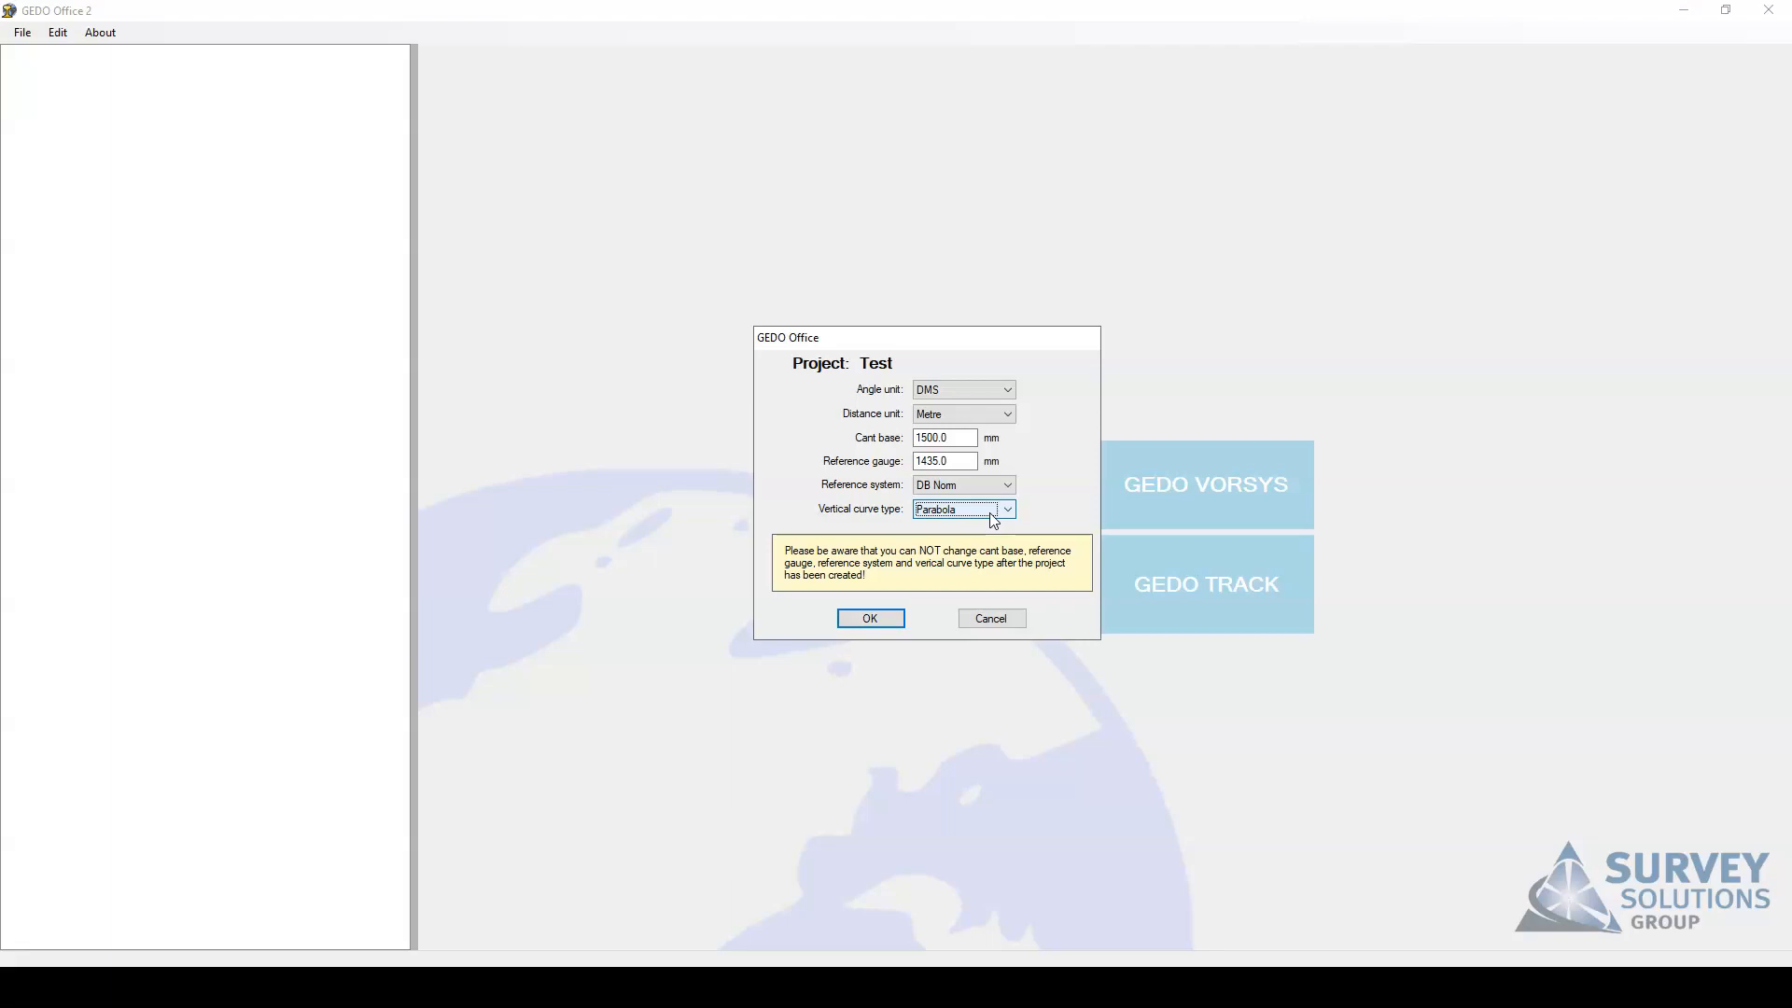
{"action": "left_click", "coordinate": [867, 620]}
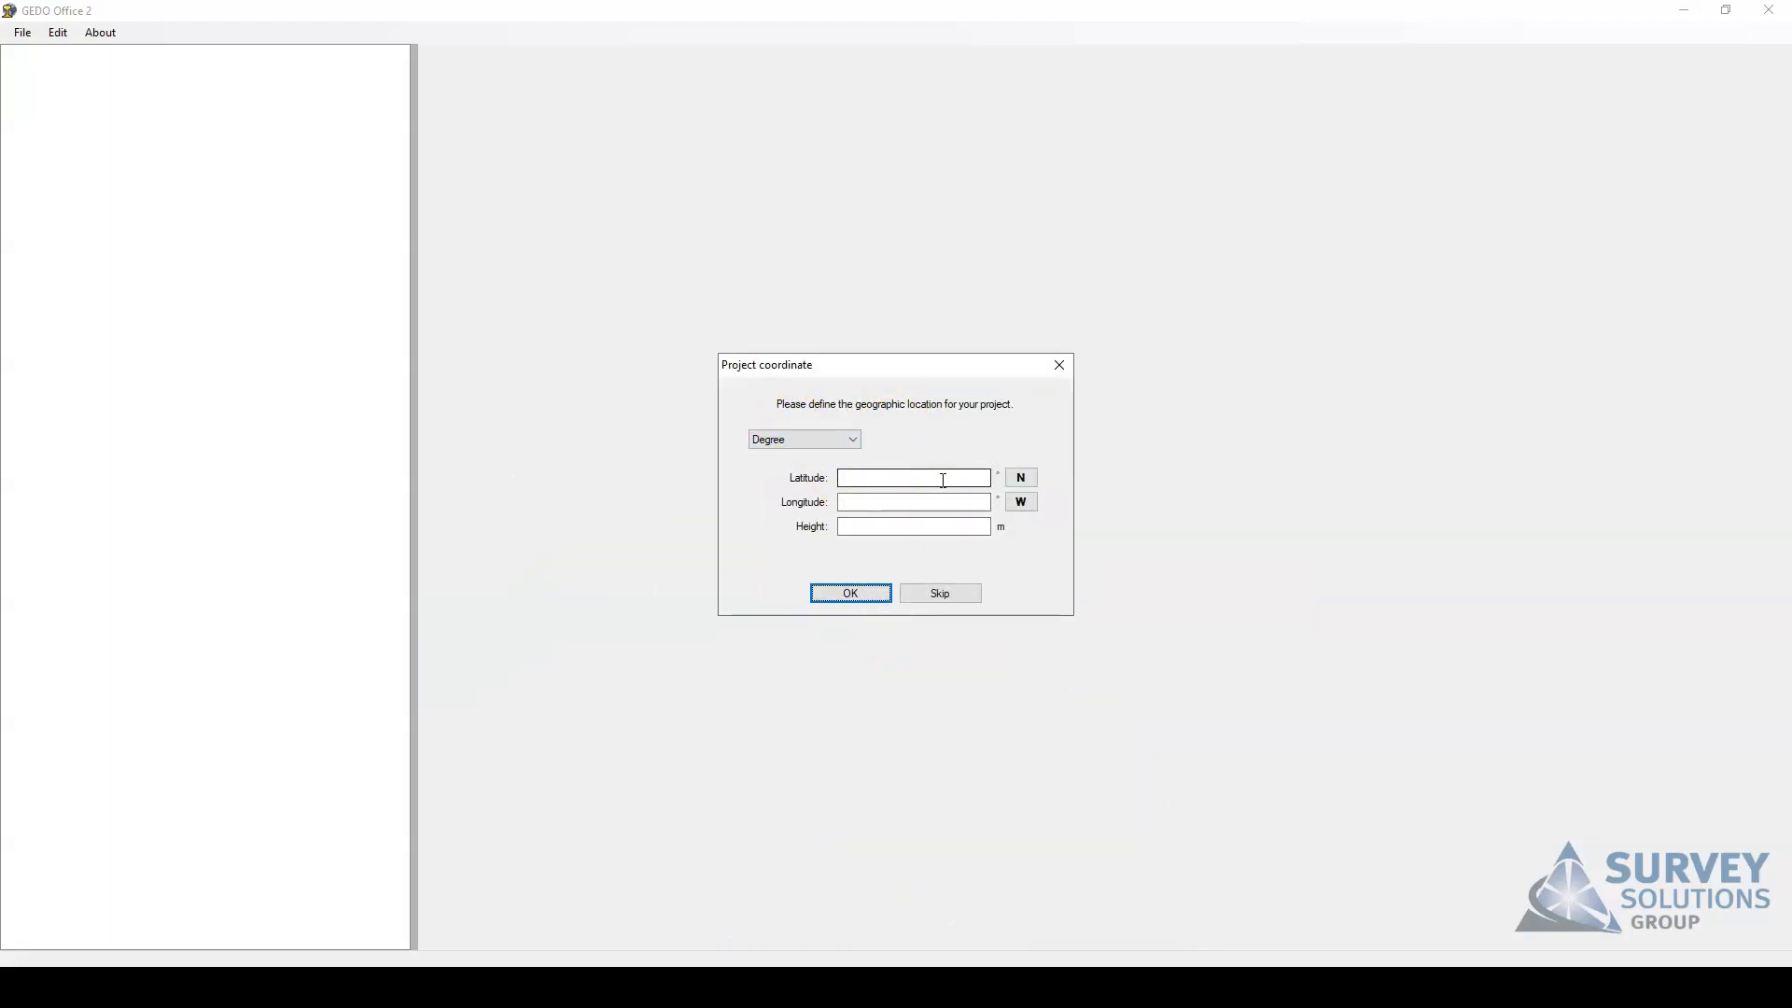
{"action": "left_click", "coordinate": [861, 449]}
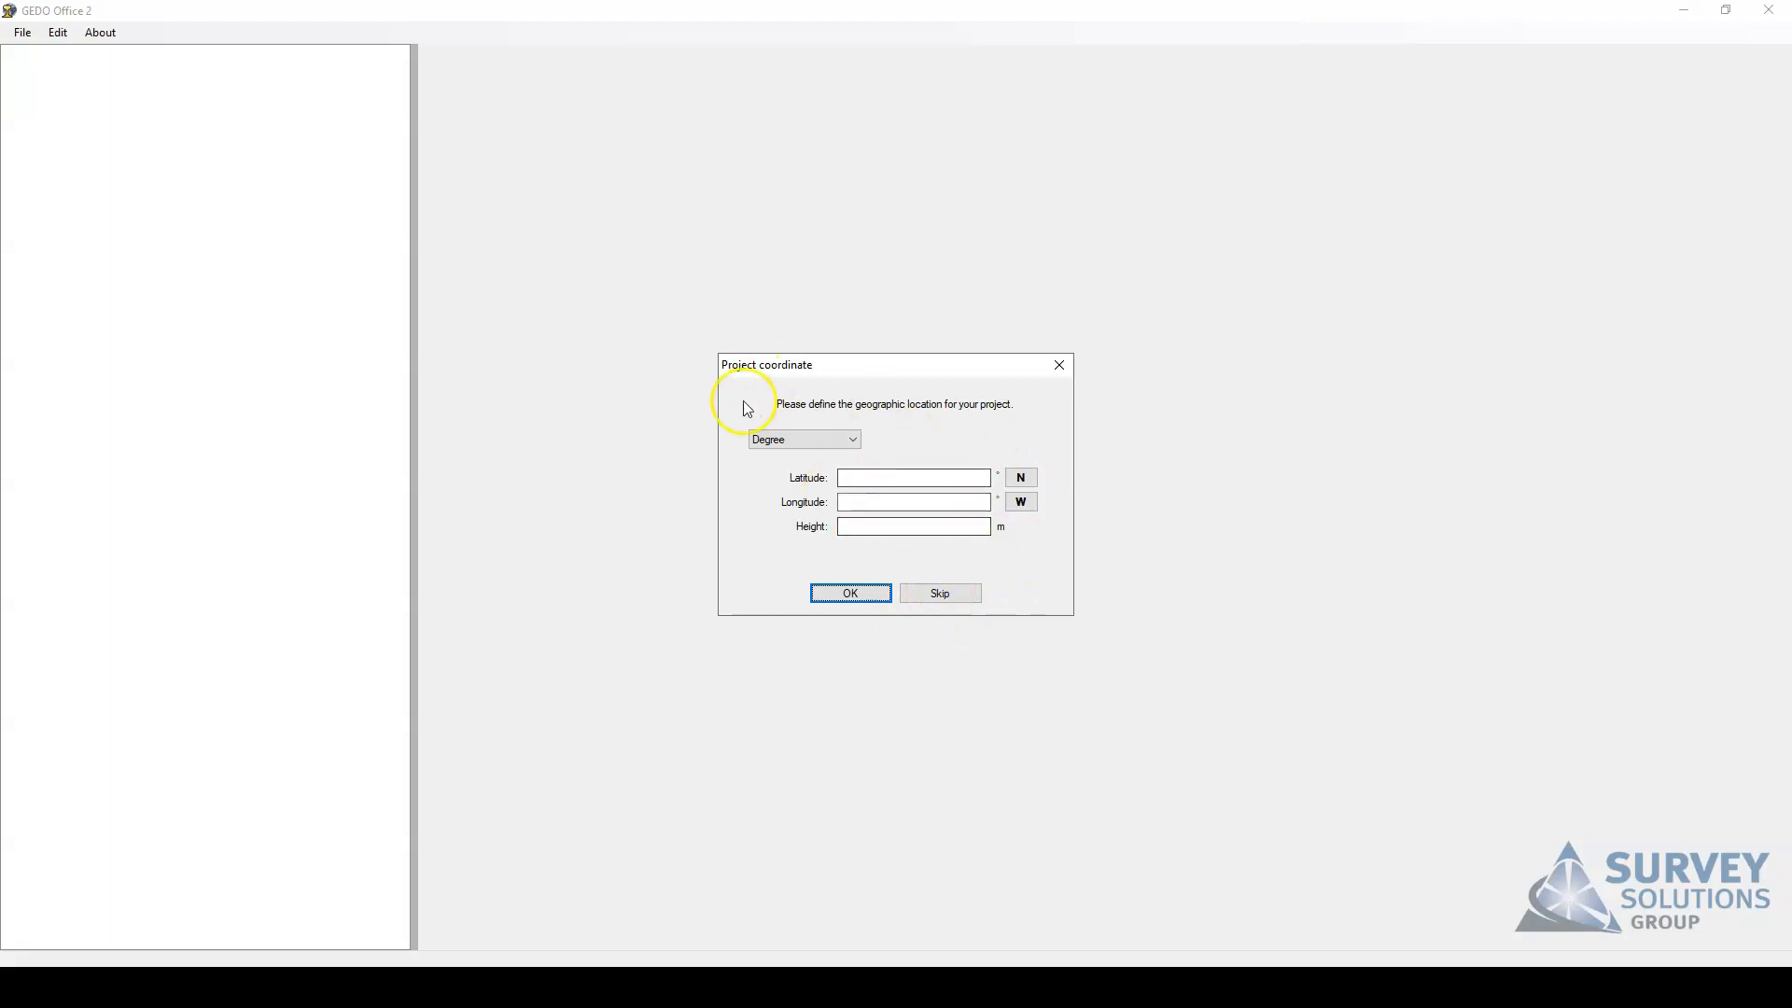
{"action": "left_click", "coordinate": [936, 594]}
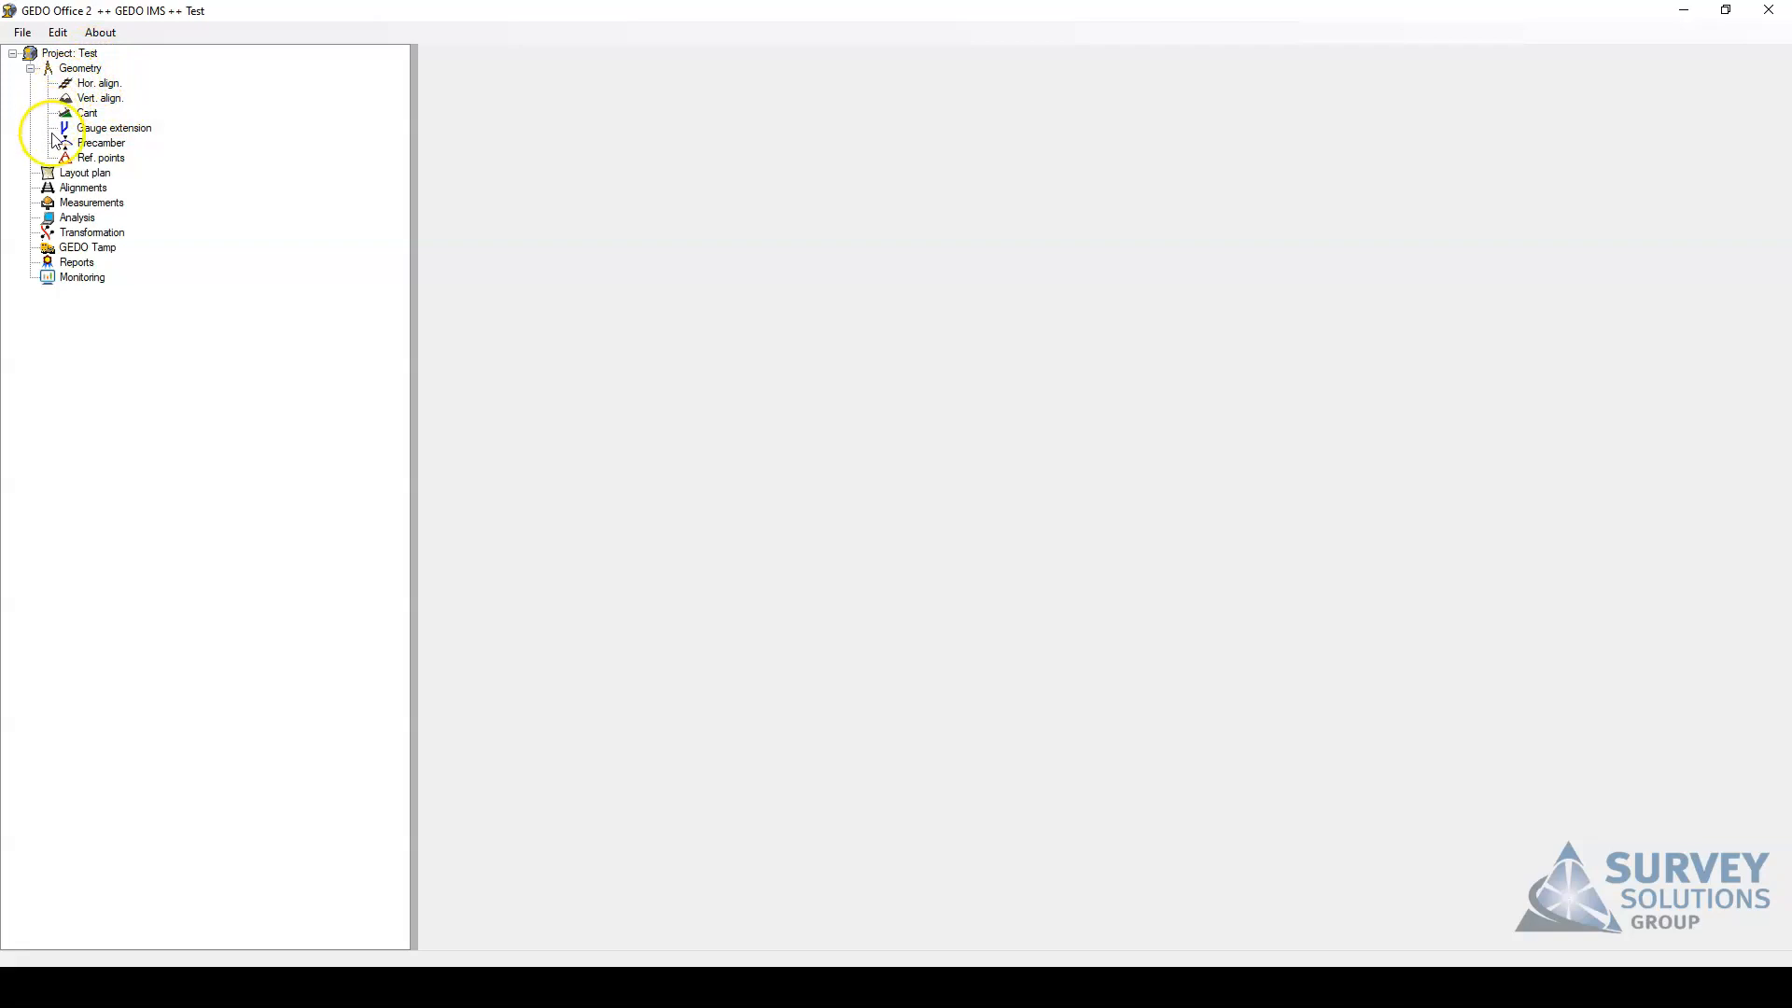
Load the LandXML file Design String.xml from the 4 - Track Design folder into the horizontal alignment geometry.
{"action": "left_click", "coordinate": [103, 83]}
{"action": "right_click", "coordinate": [109, 88]}
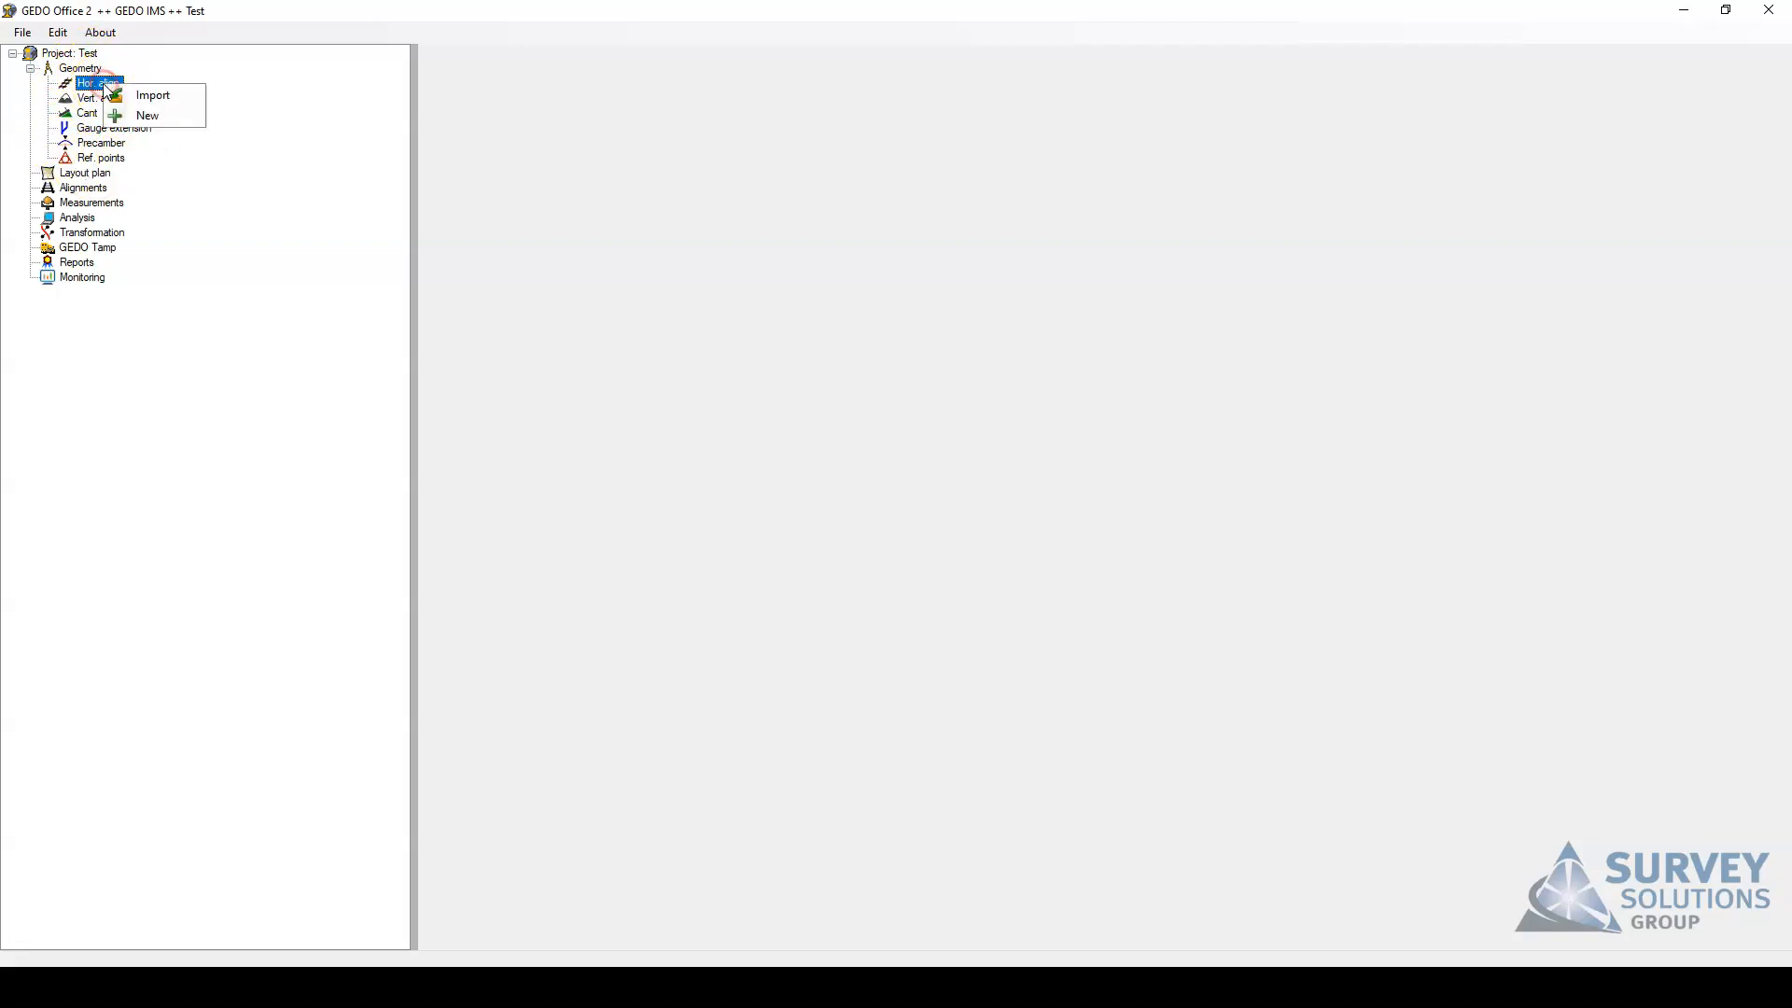
{"action": "left_click", "coordinate": [165, 97]}
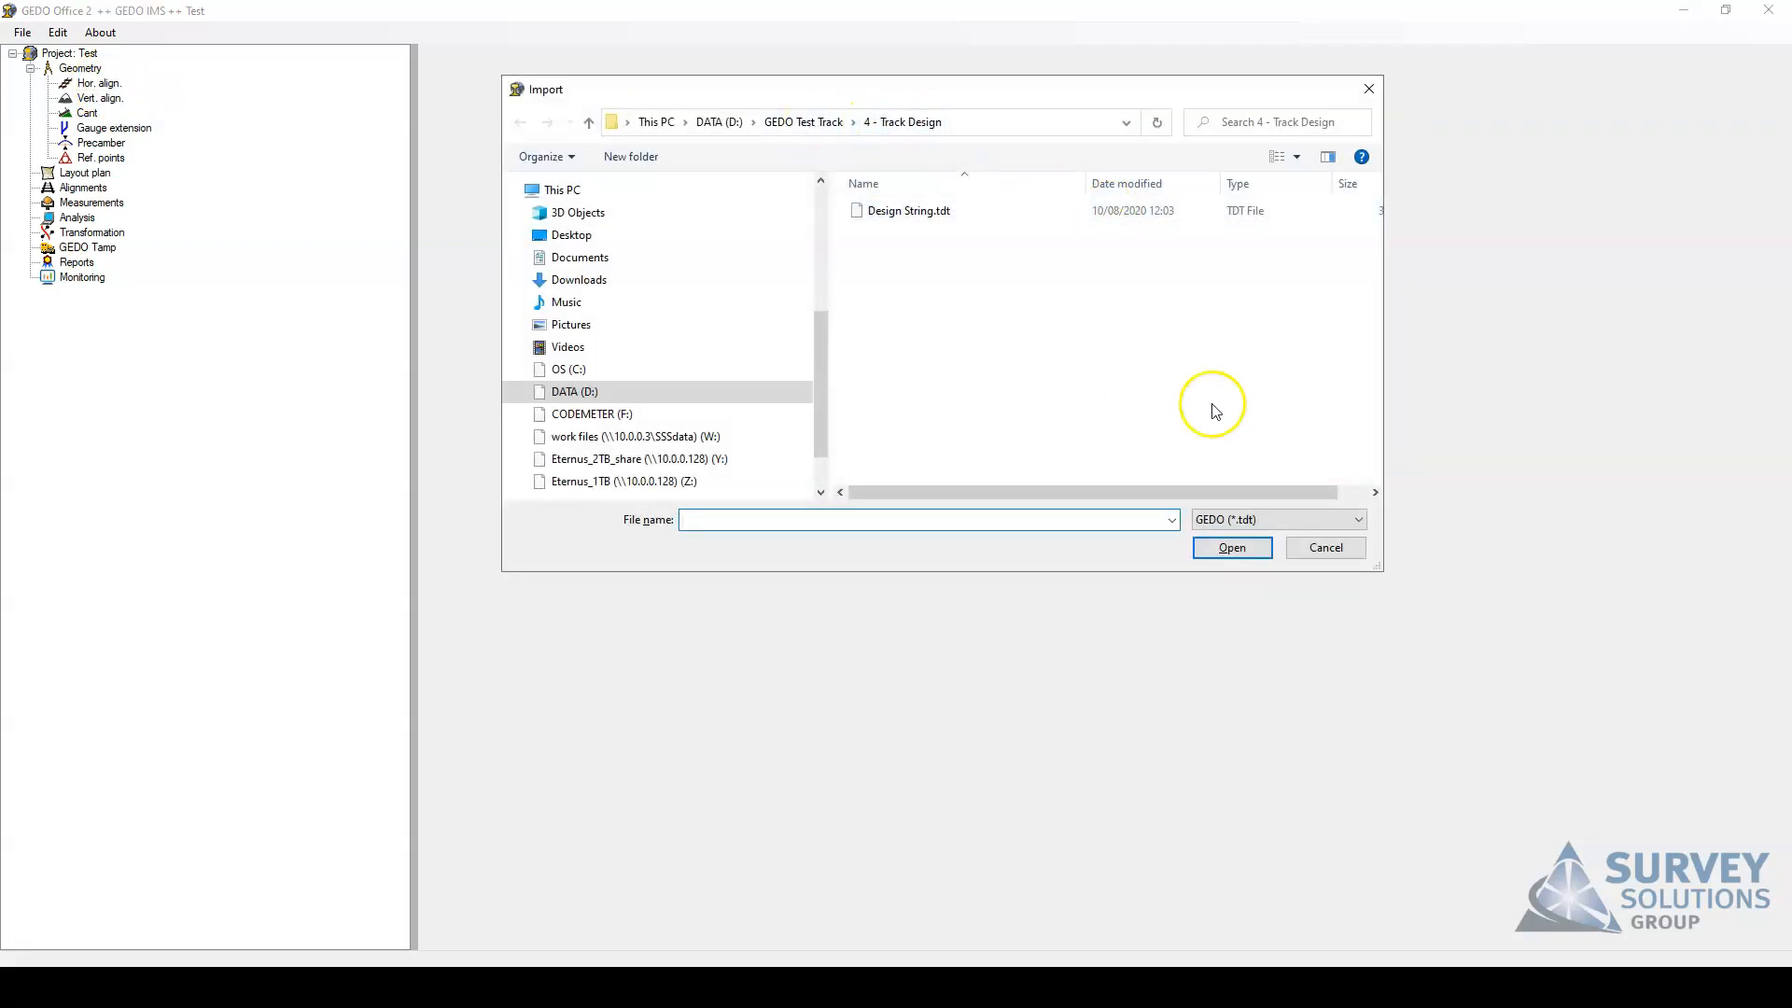
{"action": "left_click", "coordinate": [798, 131]}
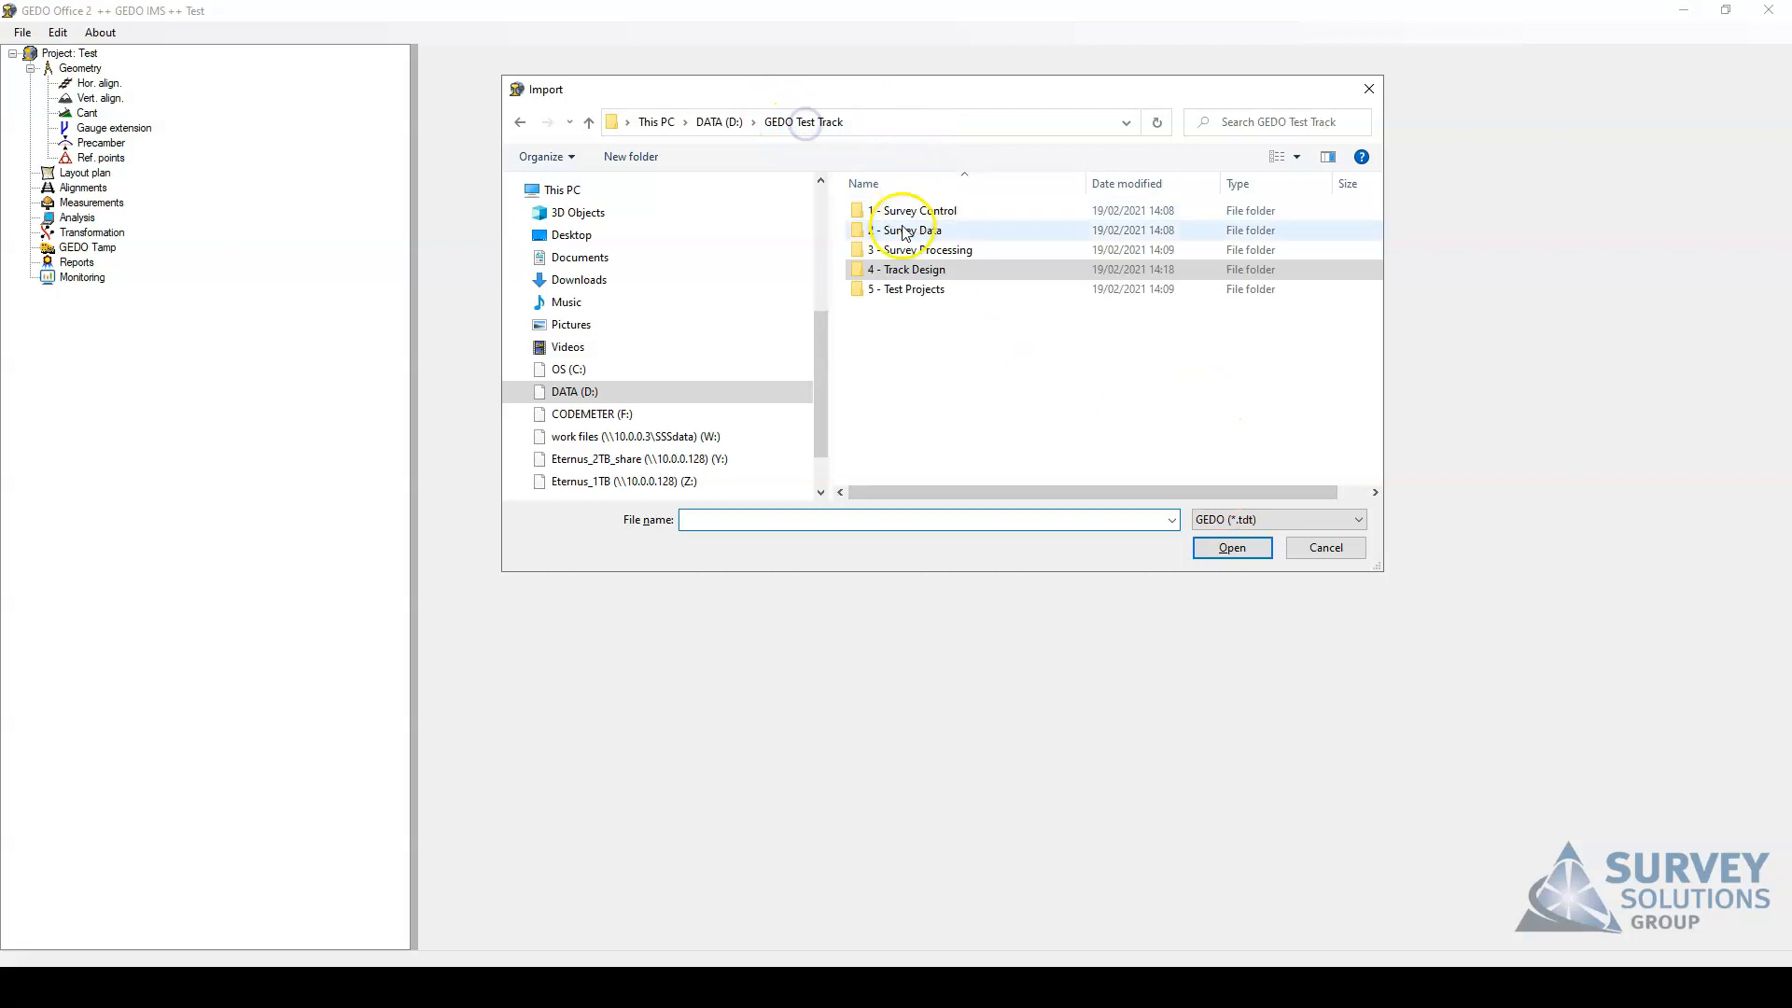
{"action": "double_click", "coordinate": [949, 271]}
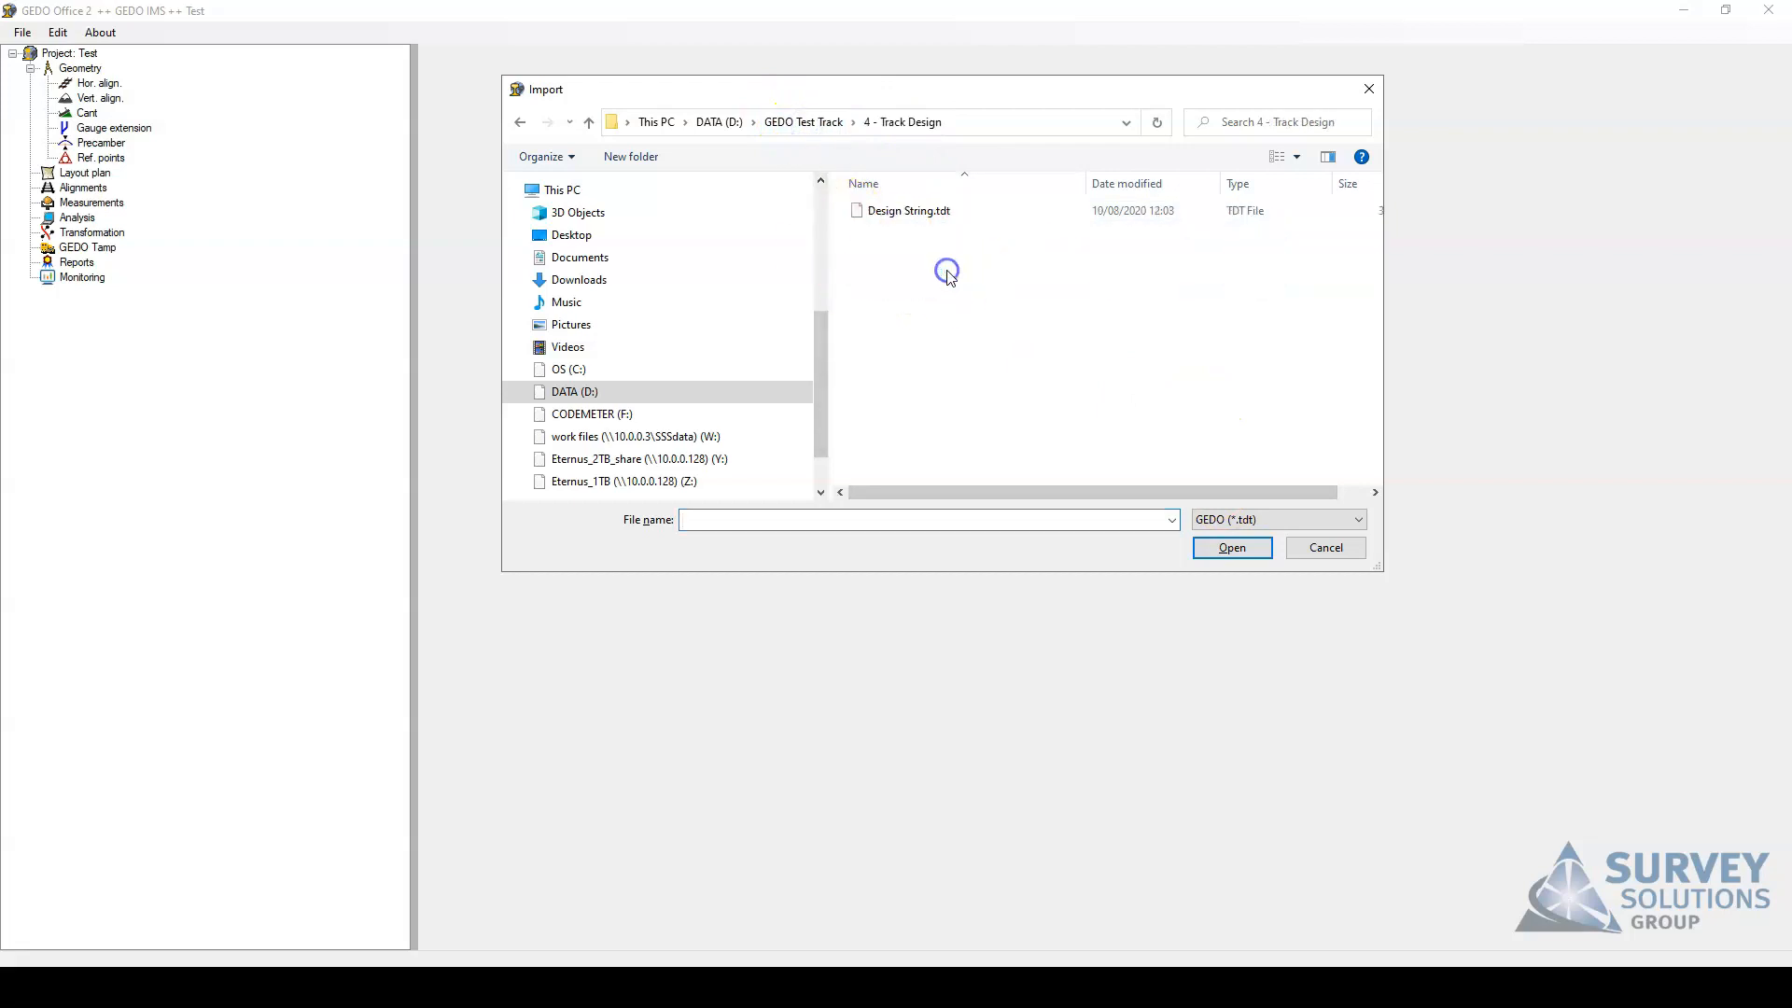
{"action": "left_click", "coordinate": [1267, 528]}
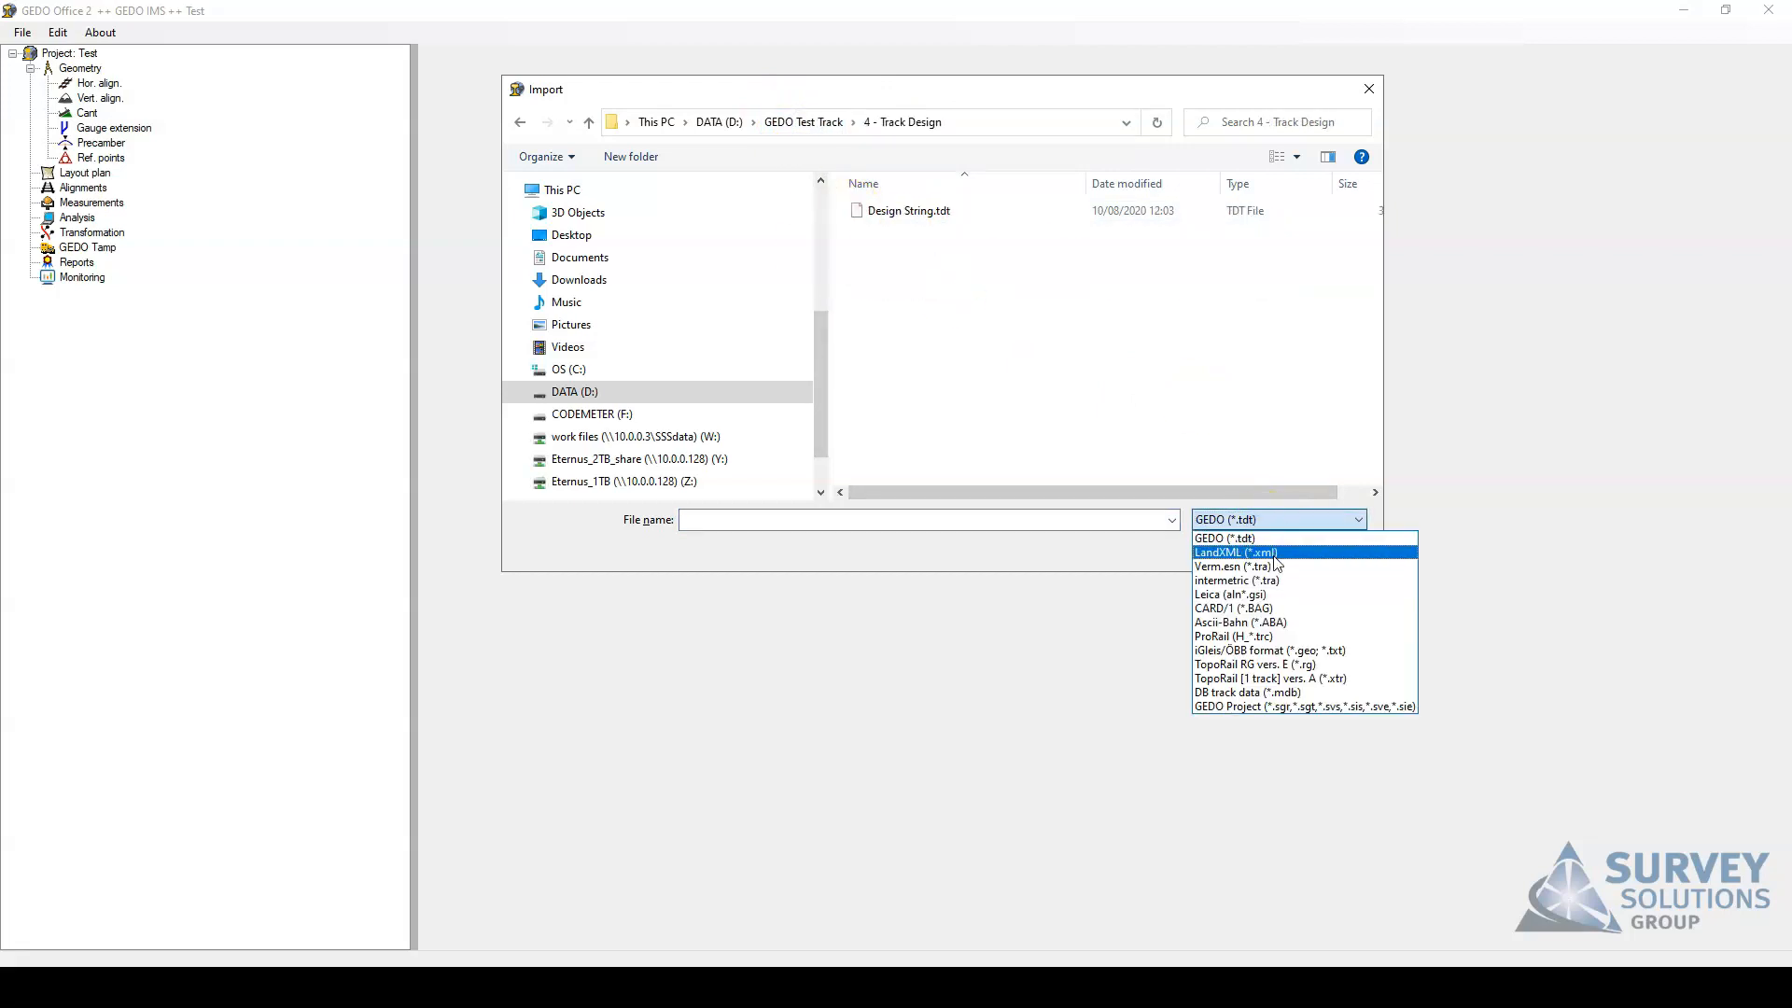
{"action": "left_click", "coordinate": [1279, 557]}
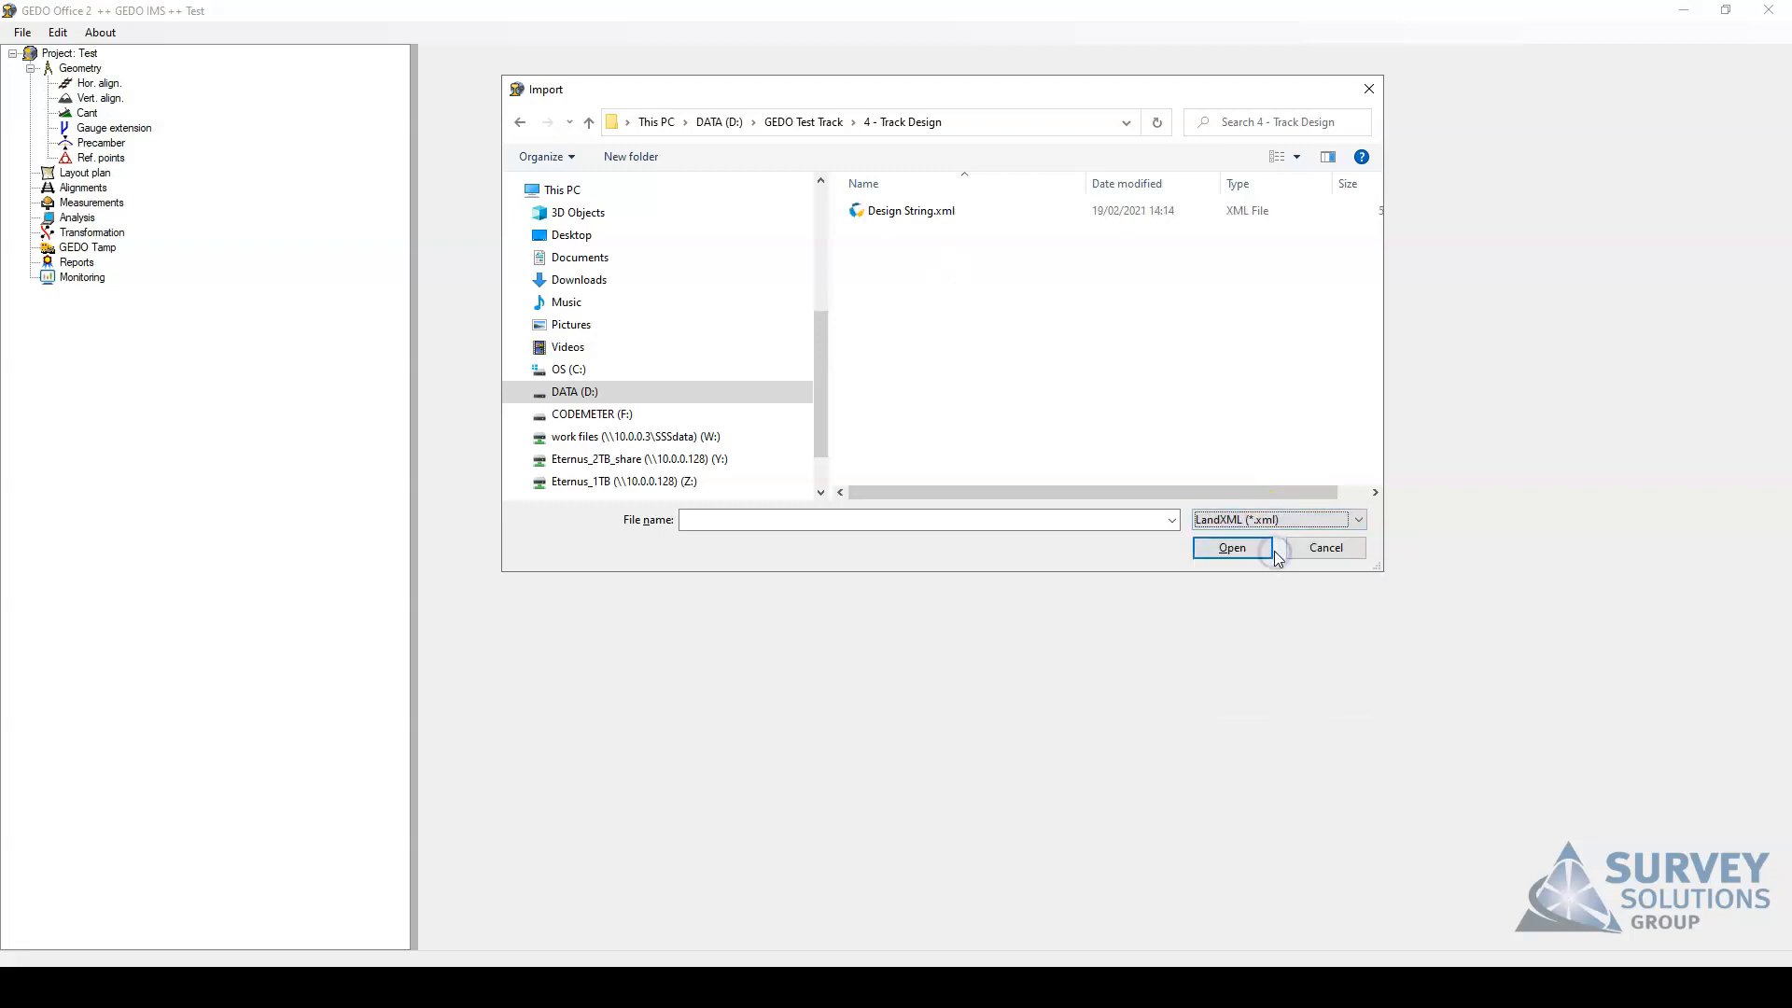
{"action": "left_click", "coordinate": [894, 211]}
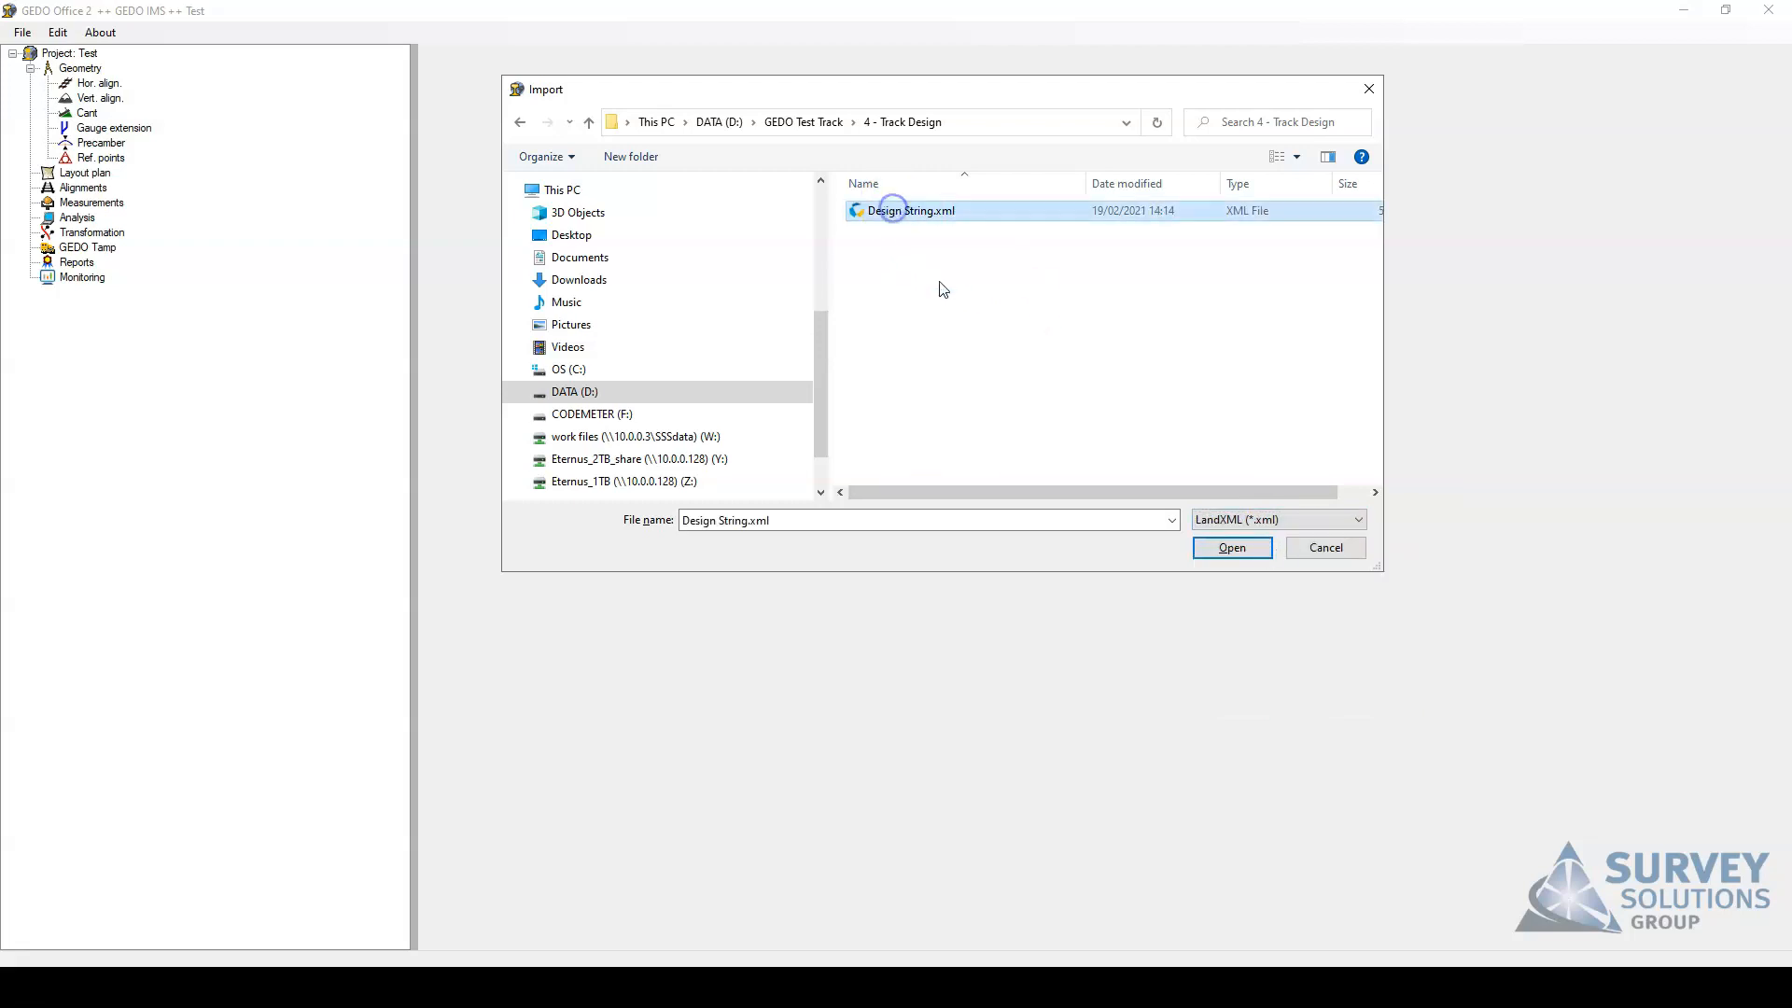
{"action": "left_click", "coordinate": [1232, 549]}
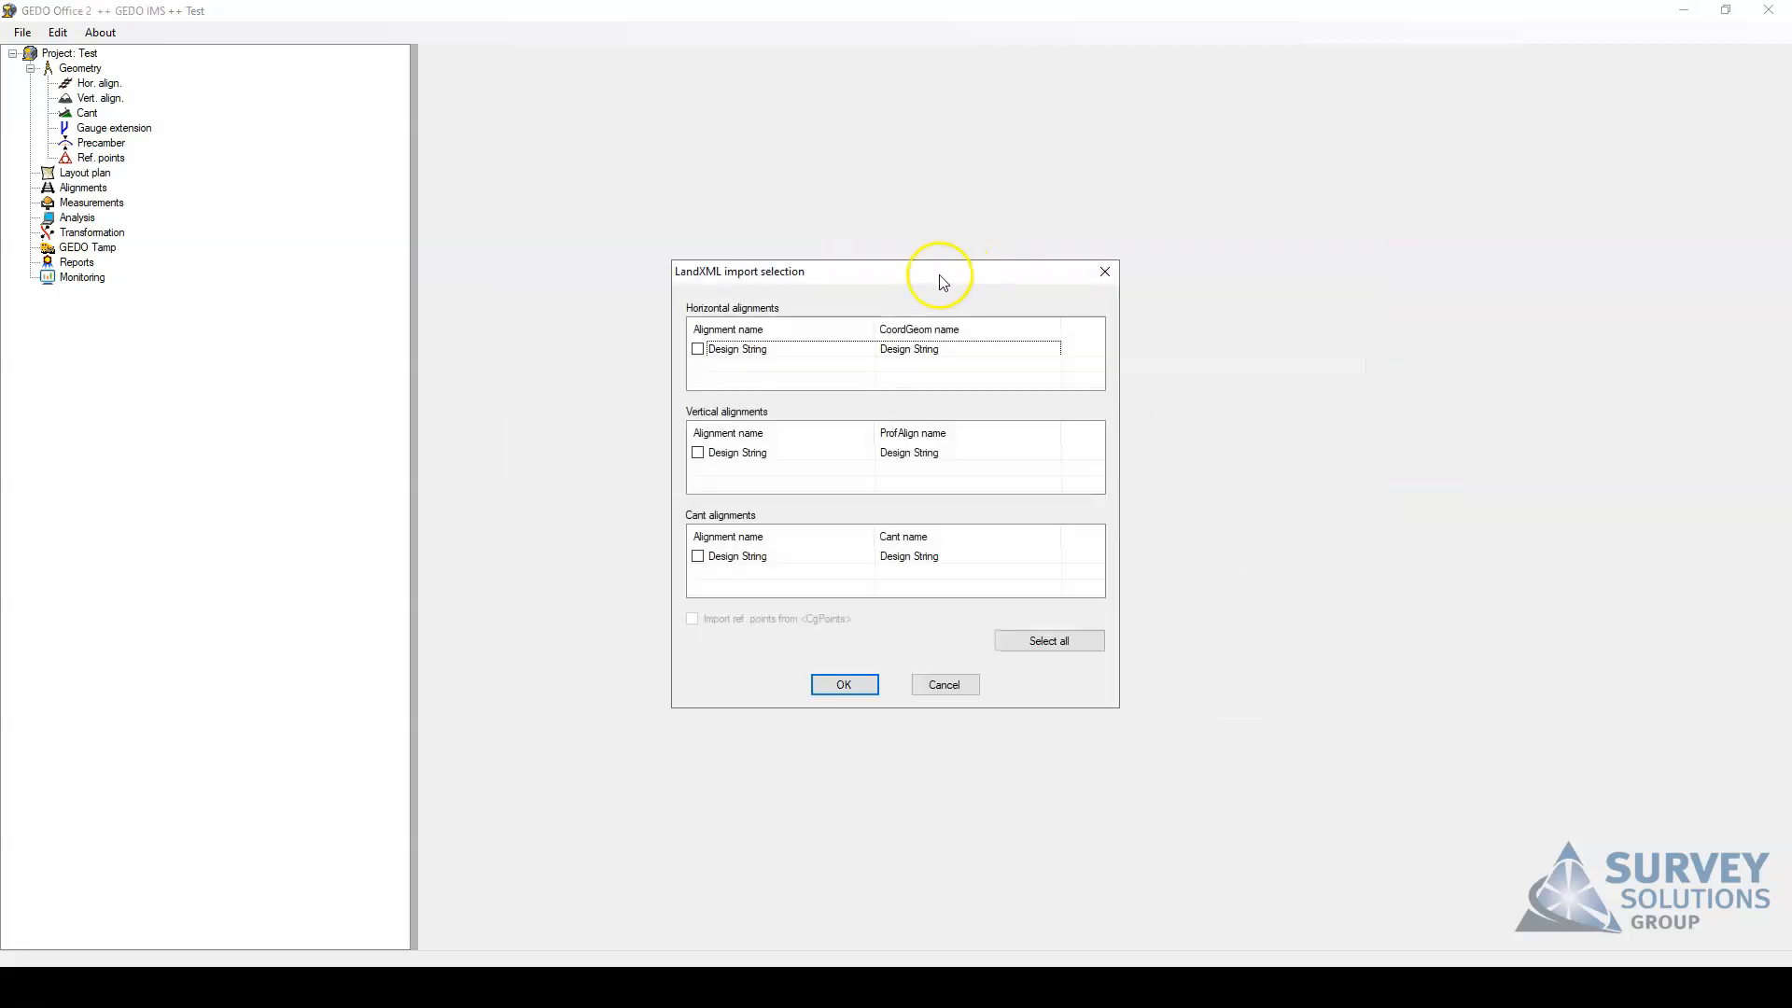
Import the Design String horizontal, vertical and cant alignments from the LandXML file.
{"action": "left_click_drag", "start_coordinate": [943, 267], "coordinate": [991, 210]}
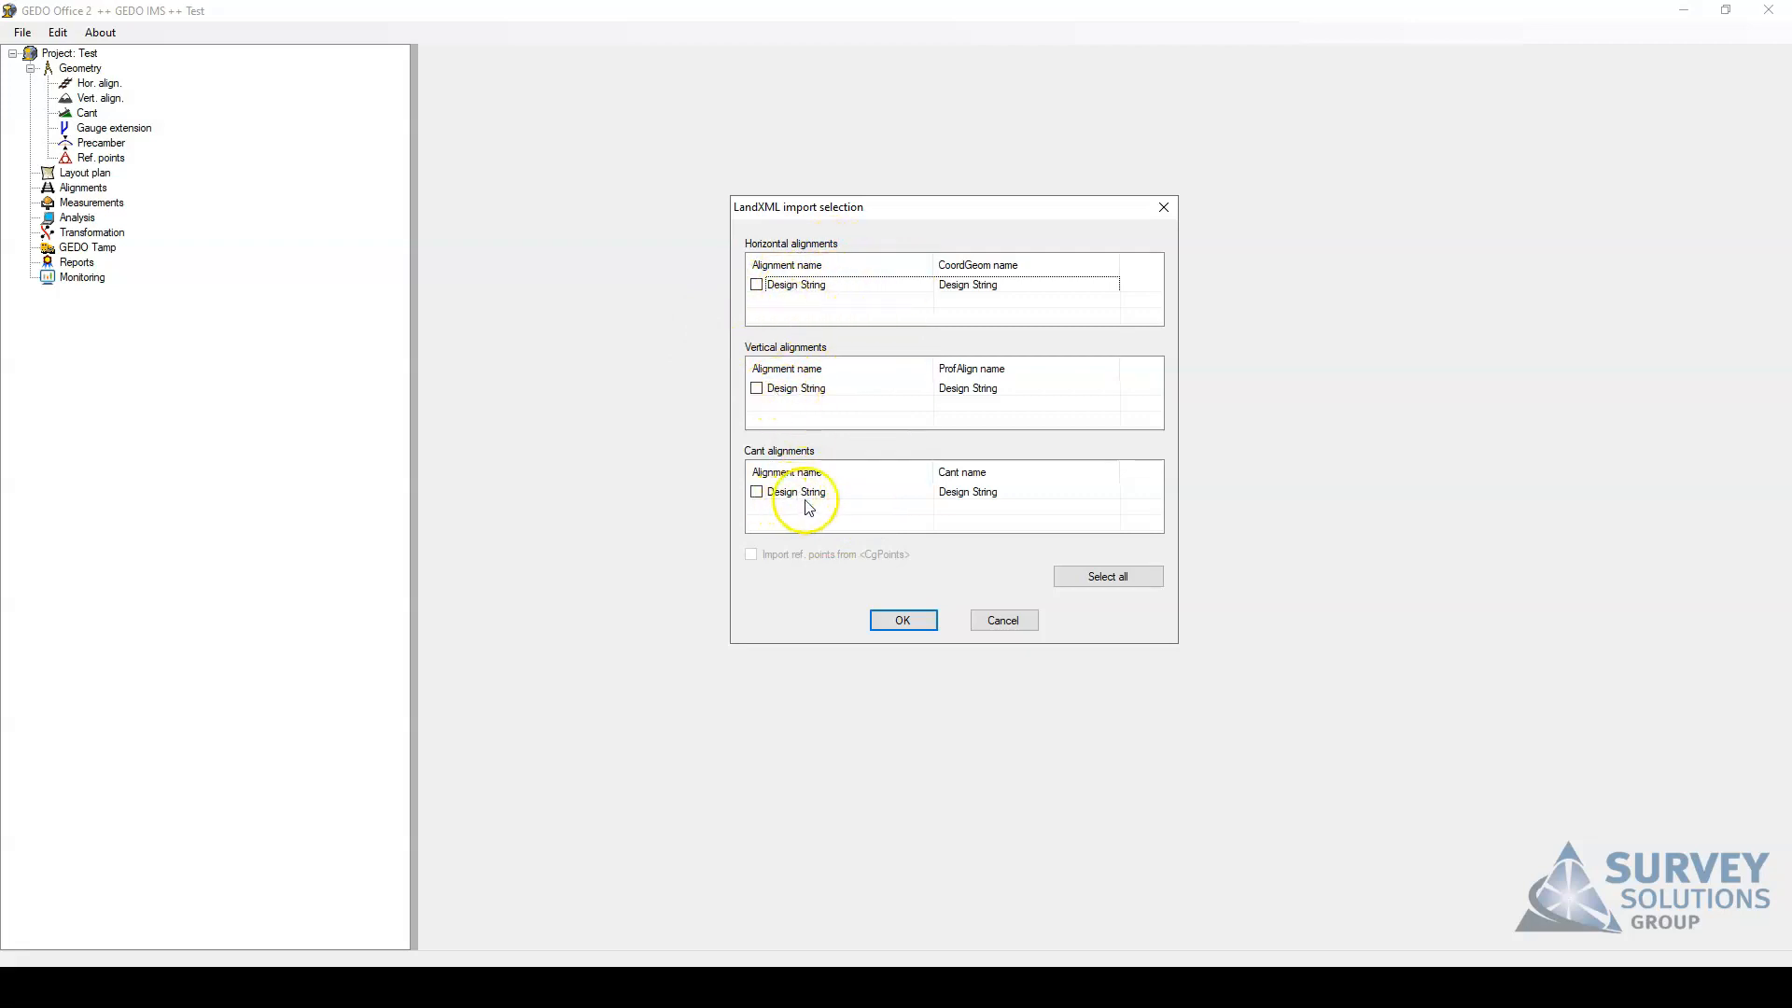
{"action": "left_click", "coordinate": [757, 286]}
{"action": "left_click", "coordinate": [757, 388]}
{"action": "left_click", "coordinate": [758, 493]}
{"action": "left_click", "coordinate": [1114, 577]}
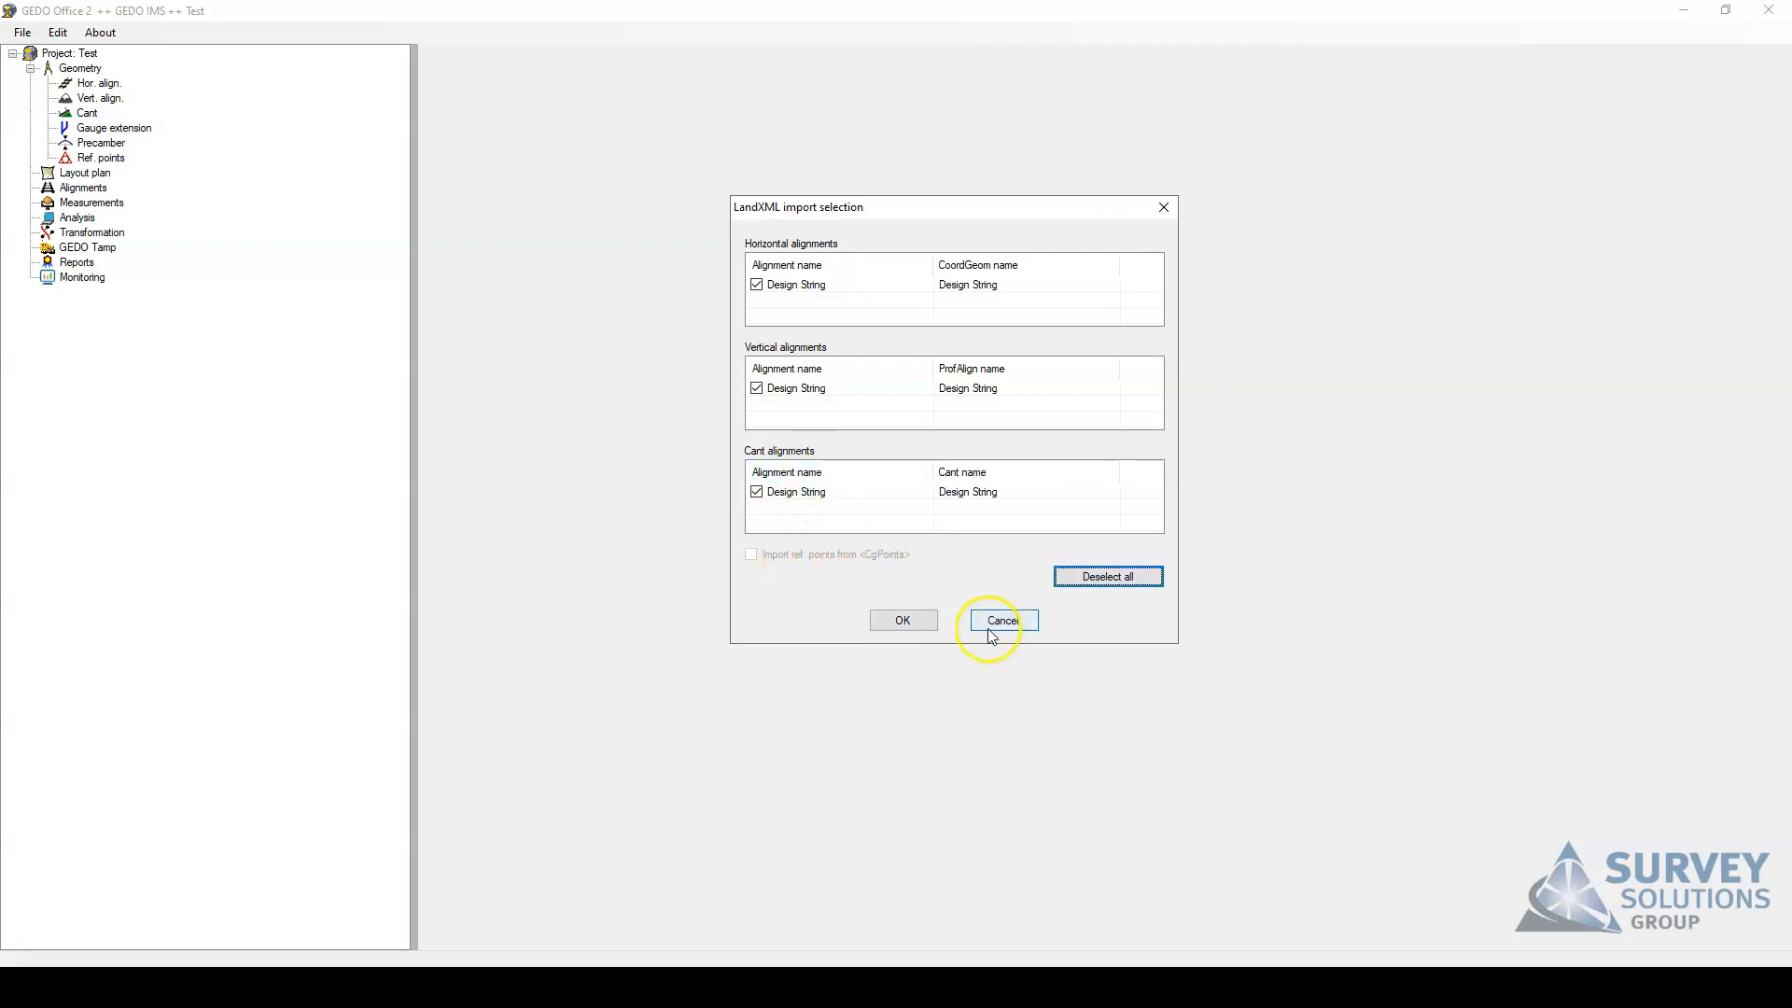
{"action": "left_click", "coordinate": [904, 622]}
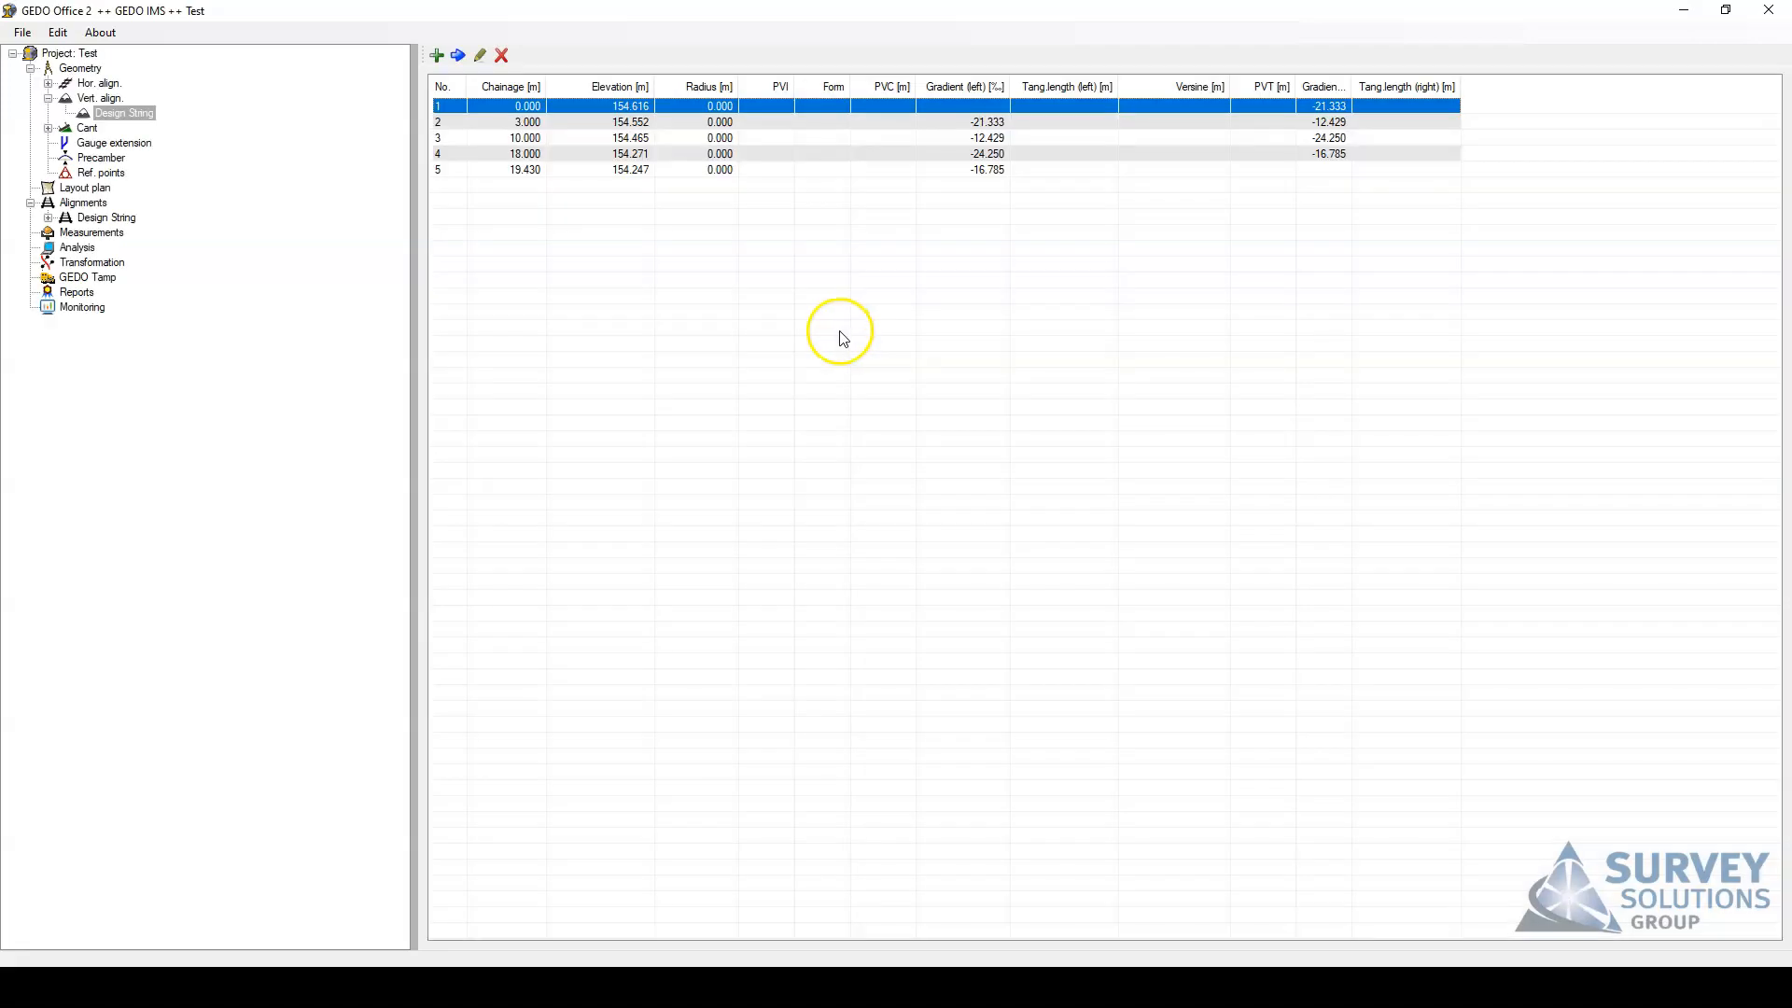
Examine the imported Design String data tables for the horizontal alignment, vertical alignment and cant.
{"action": "left_click", "coordinate": [47, 98]}
{"action": "left_click", "coordinate": [48, 83]}
{"action": "left_click", "coordinate": [48, 113]}
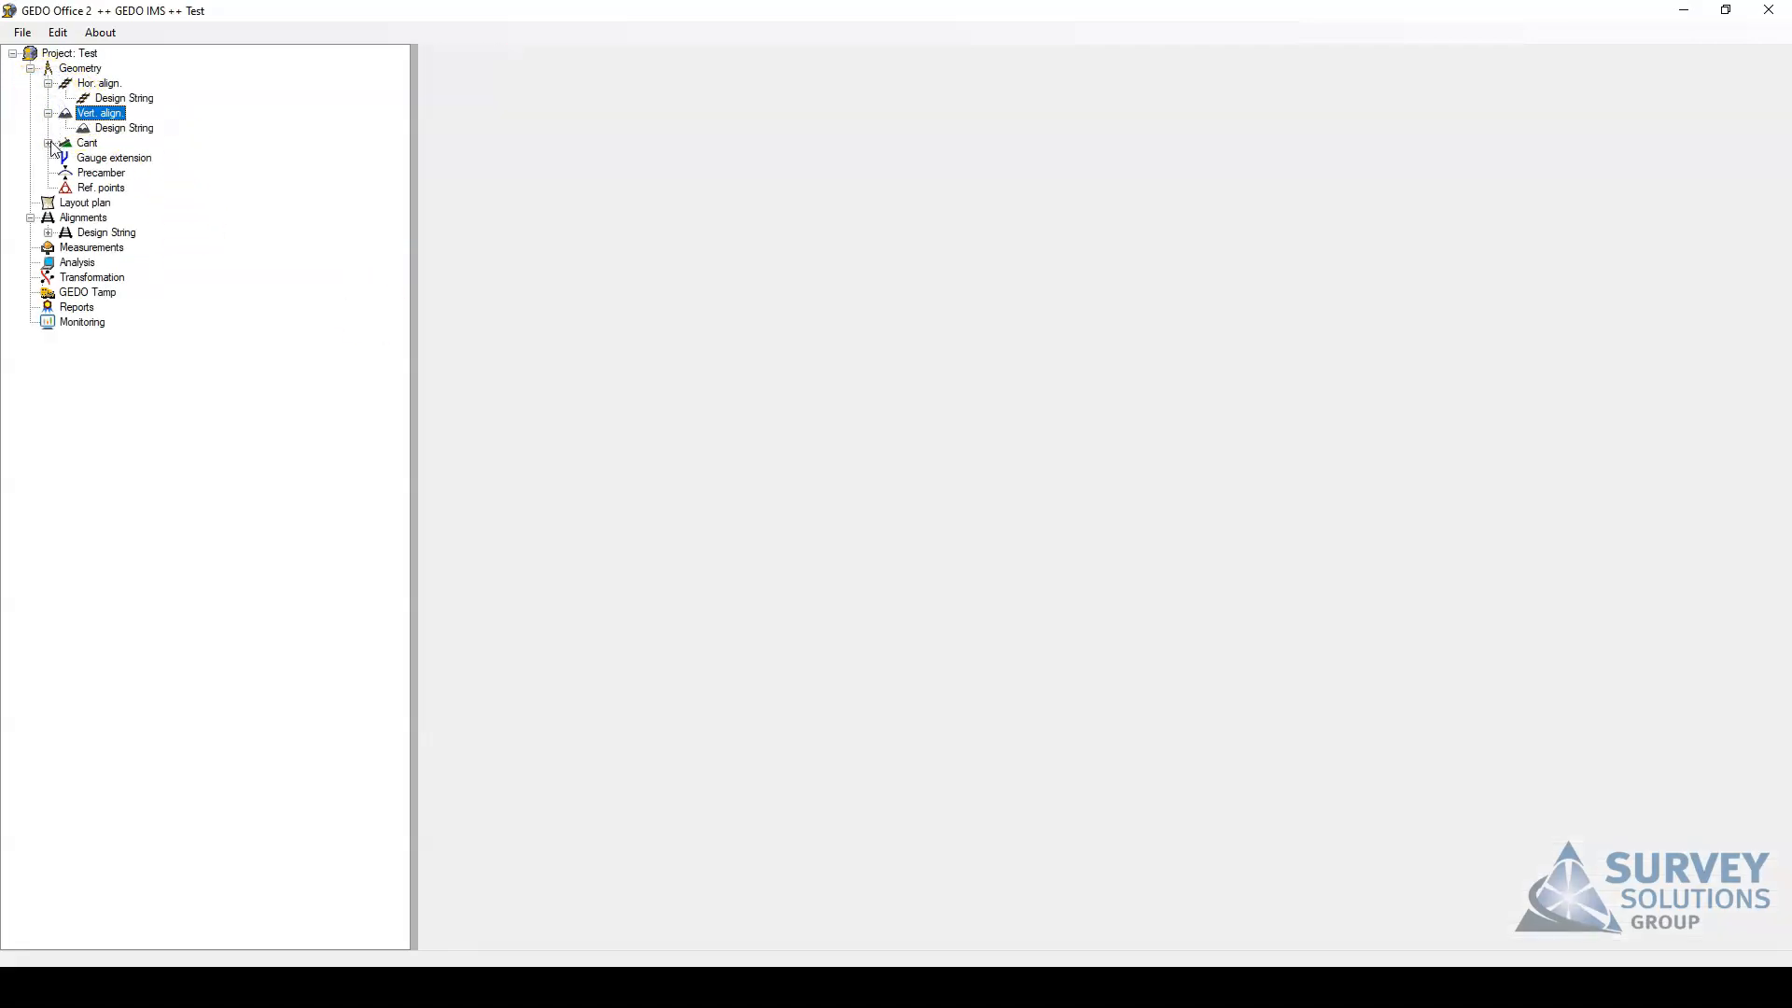
{"action": "left_click", "coordinate": [48, 143]}
{"action": "left_click", "coordinate": [110, 158]}
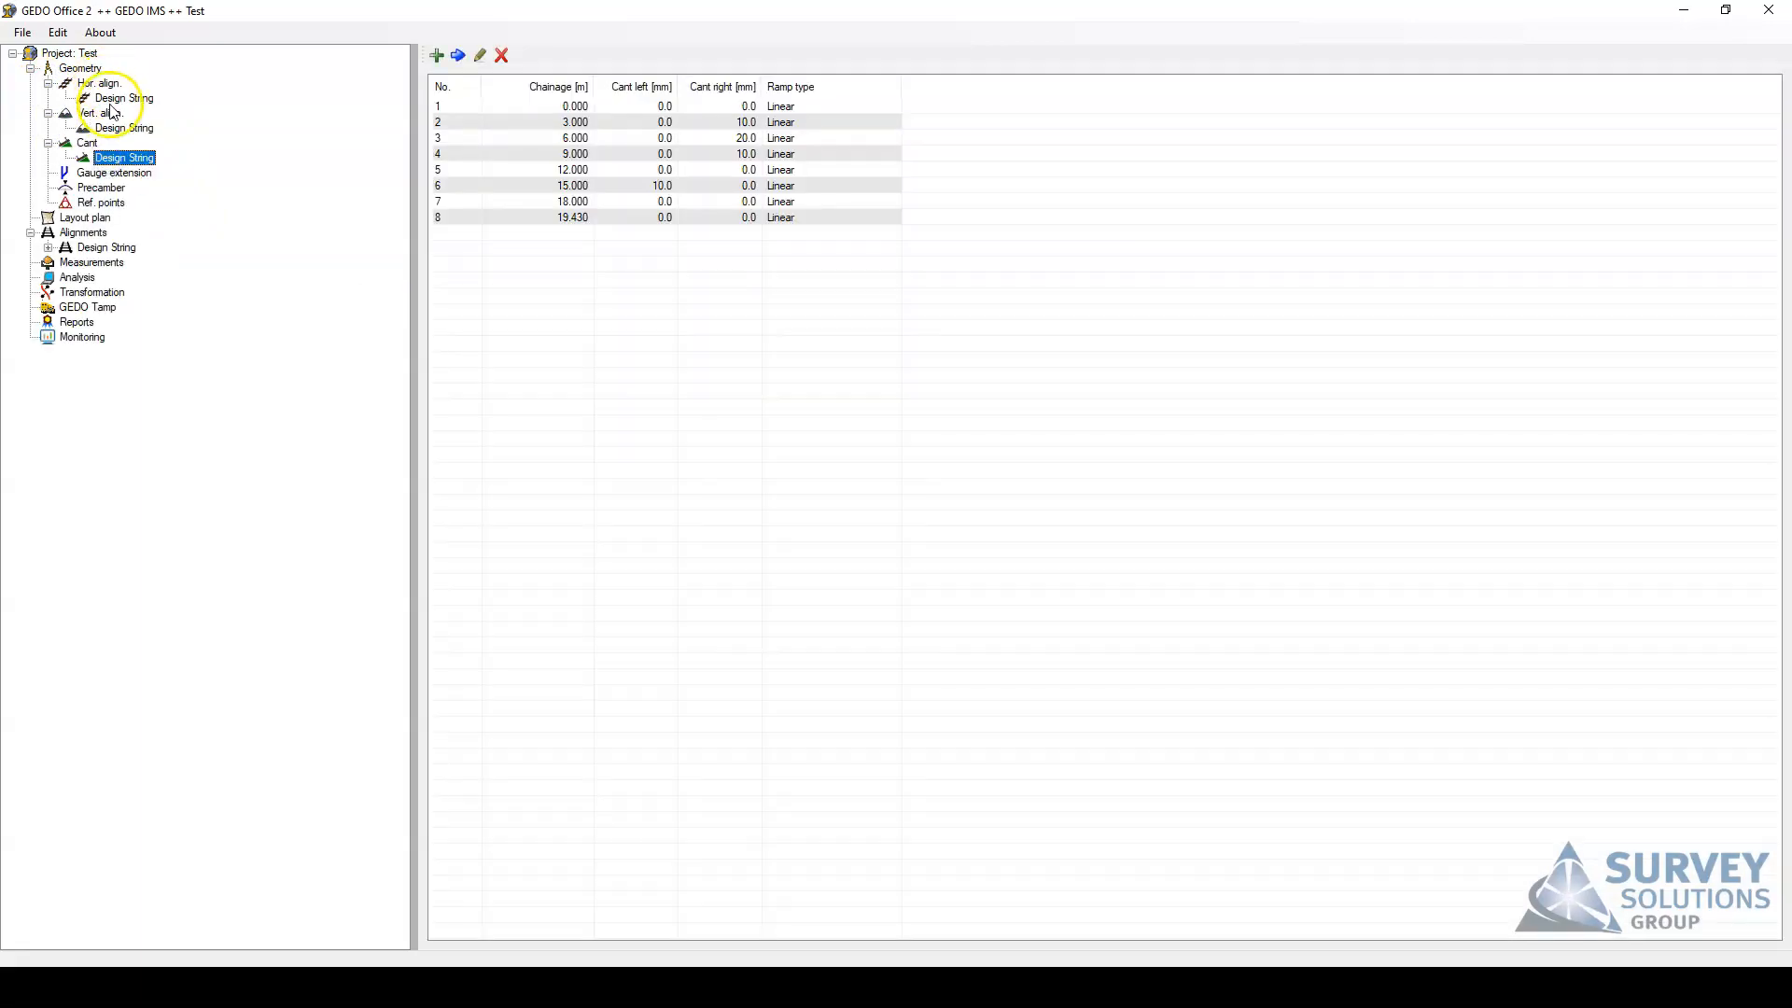
{"action": "left_click", "coordinate": [124, 128]}
{"action": "left_click", "coordinate": [126, 159]}
{"action": "left_click", "coordinate": [122, 128]}
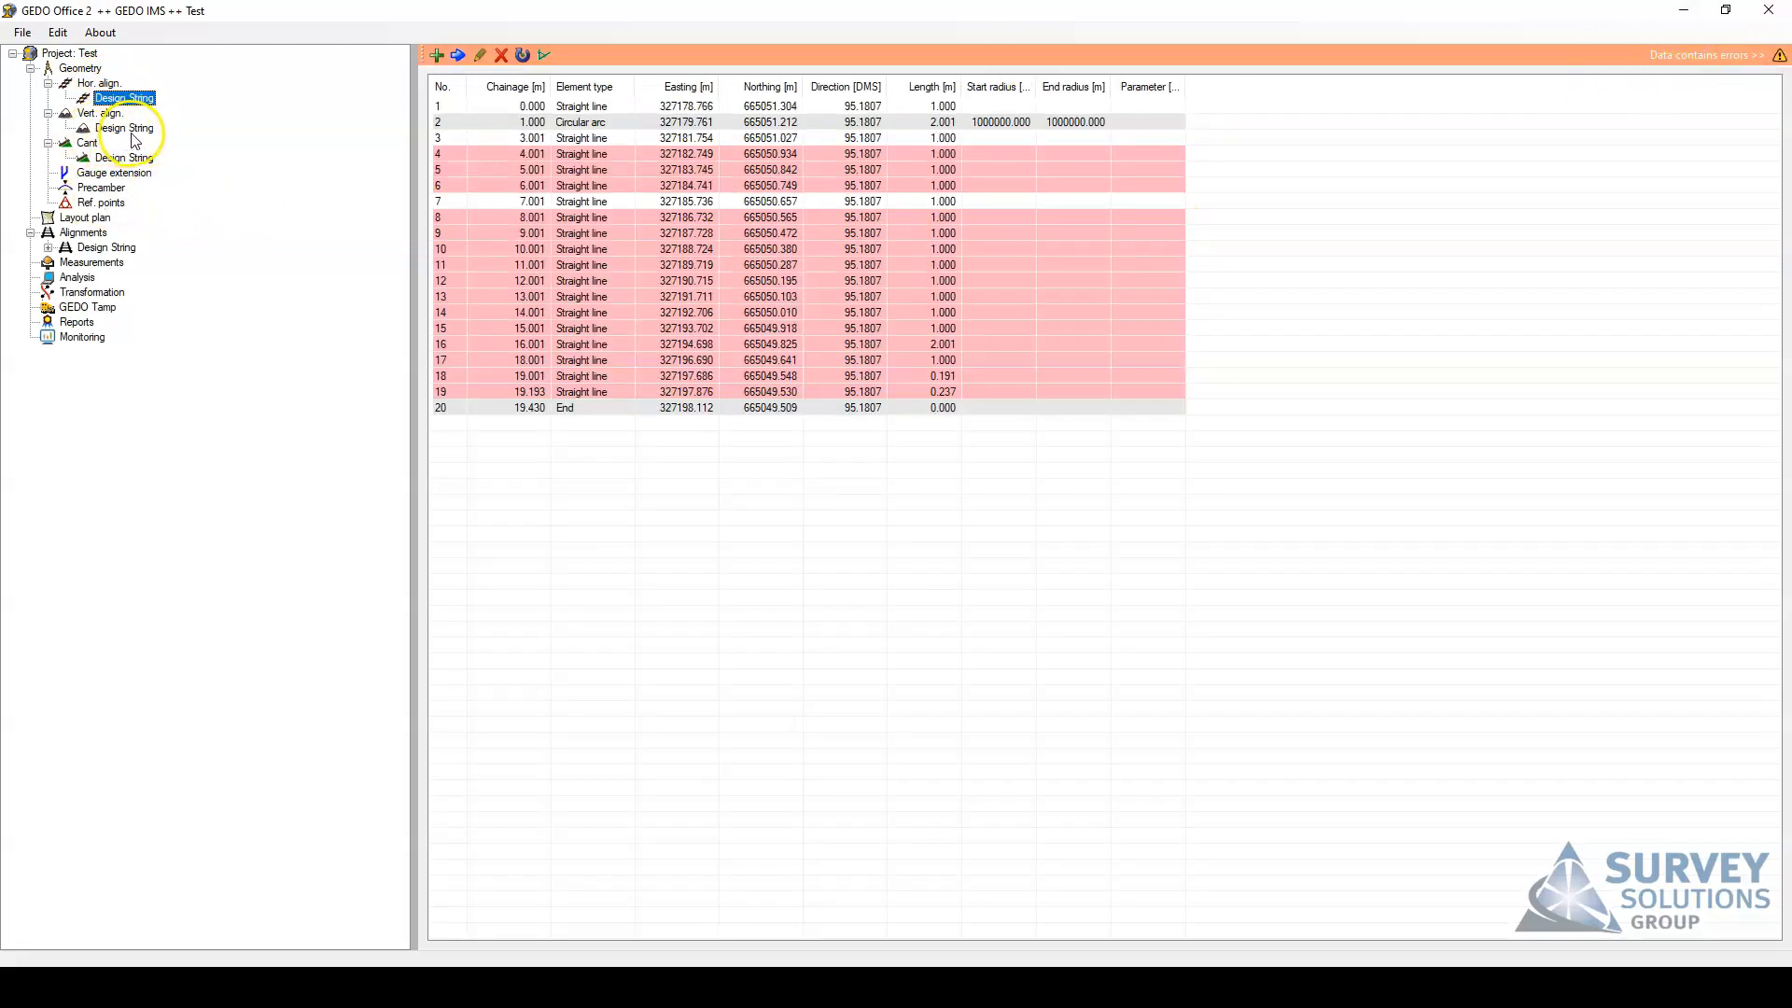
{"action": "left_click", "coordinate": [123, 129]}
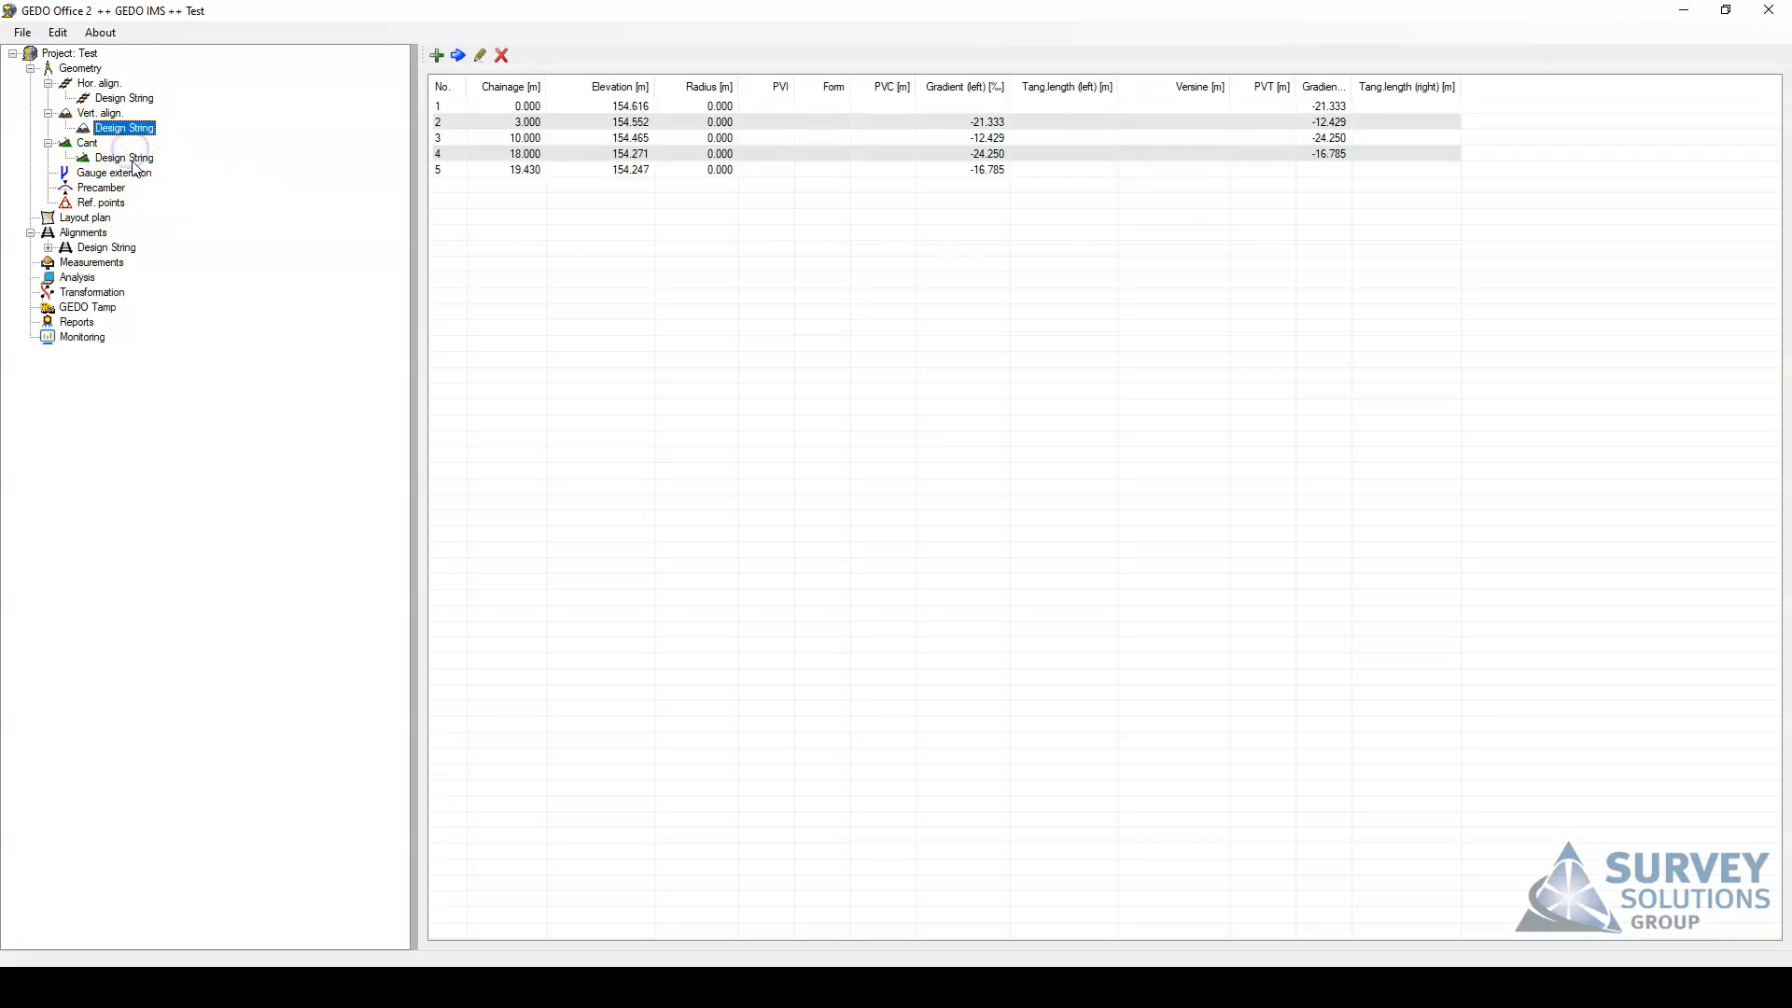
{"action": "left_click", "coordinate": [125, 158]}
{"action": "left_click", "coordinate": [125, 127]}
{"action": "left_click", "coordinate": [124, 98]}
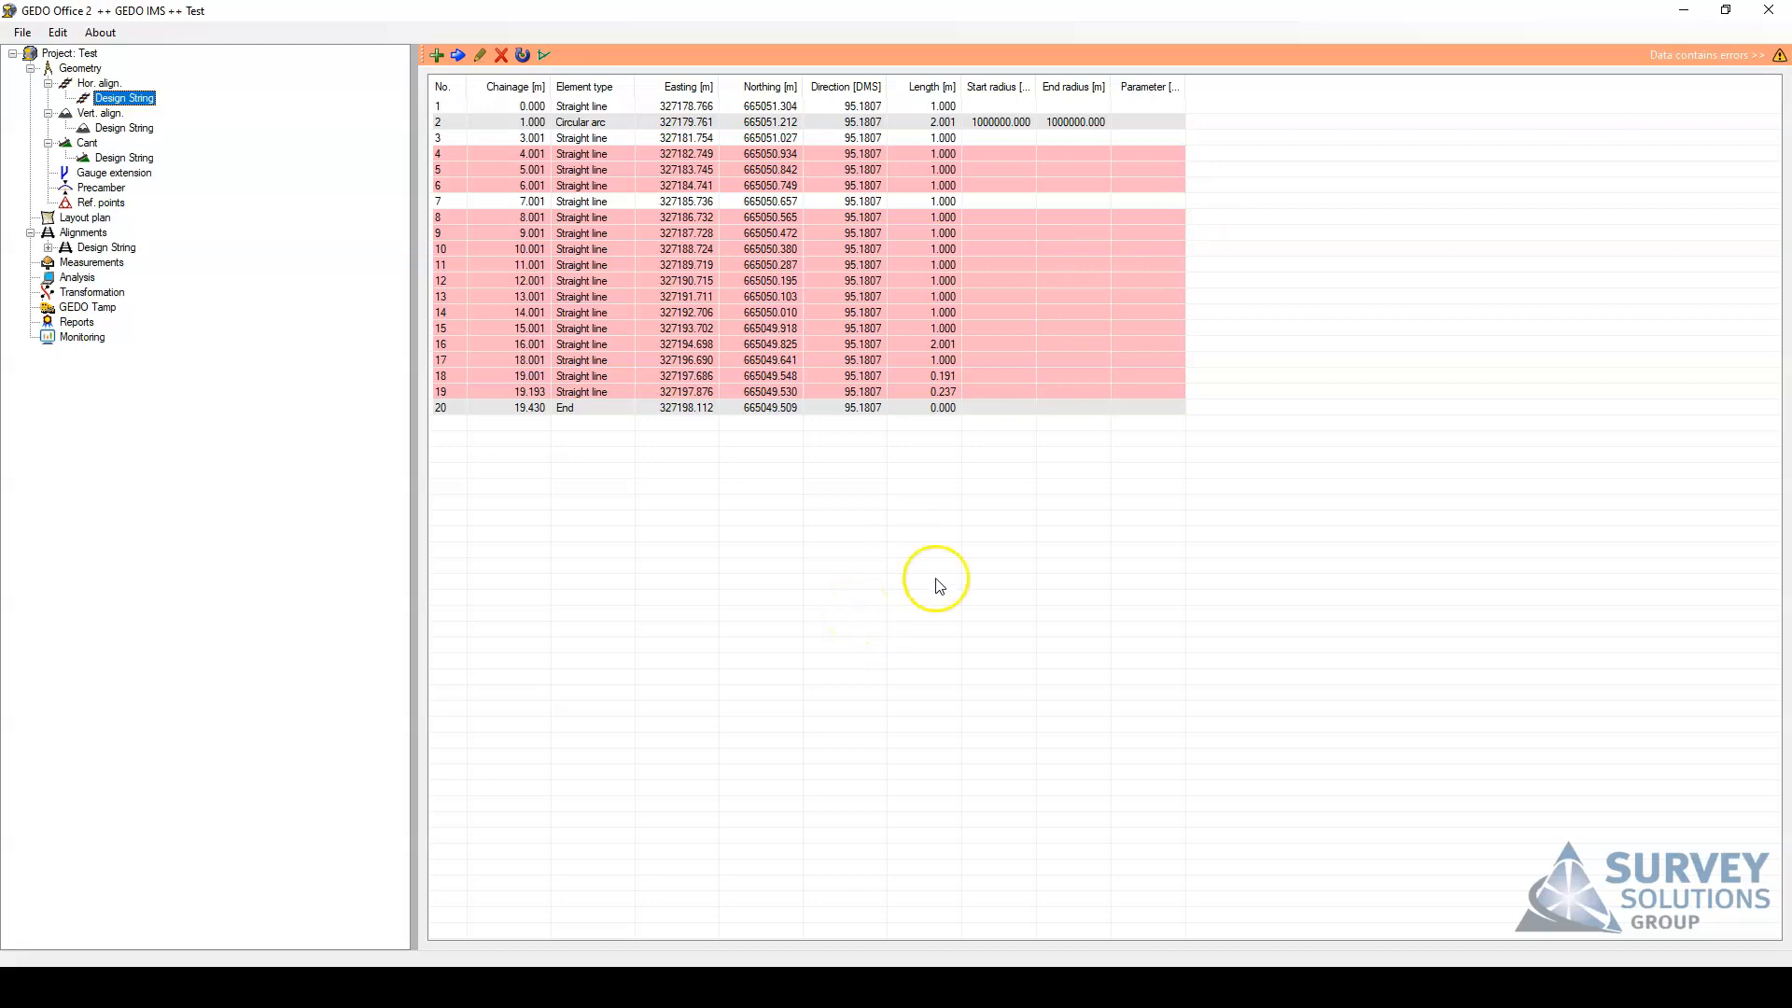
Review the error list of the Design String horizontal alignment and correct it by recalculating the horizontal alignment.
{"action": "left_click", "coordinate": [1779, 54]}
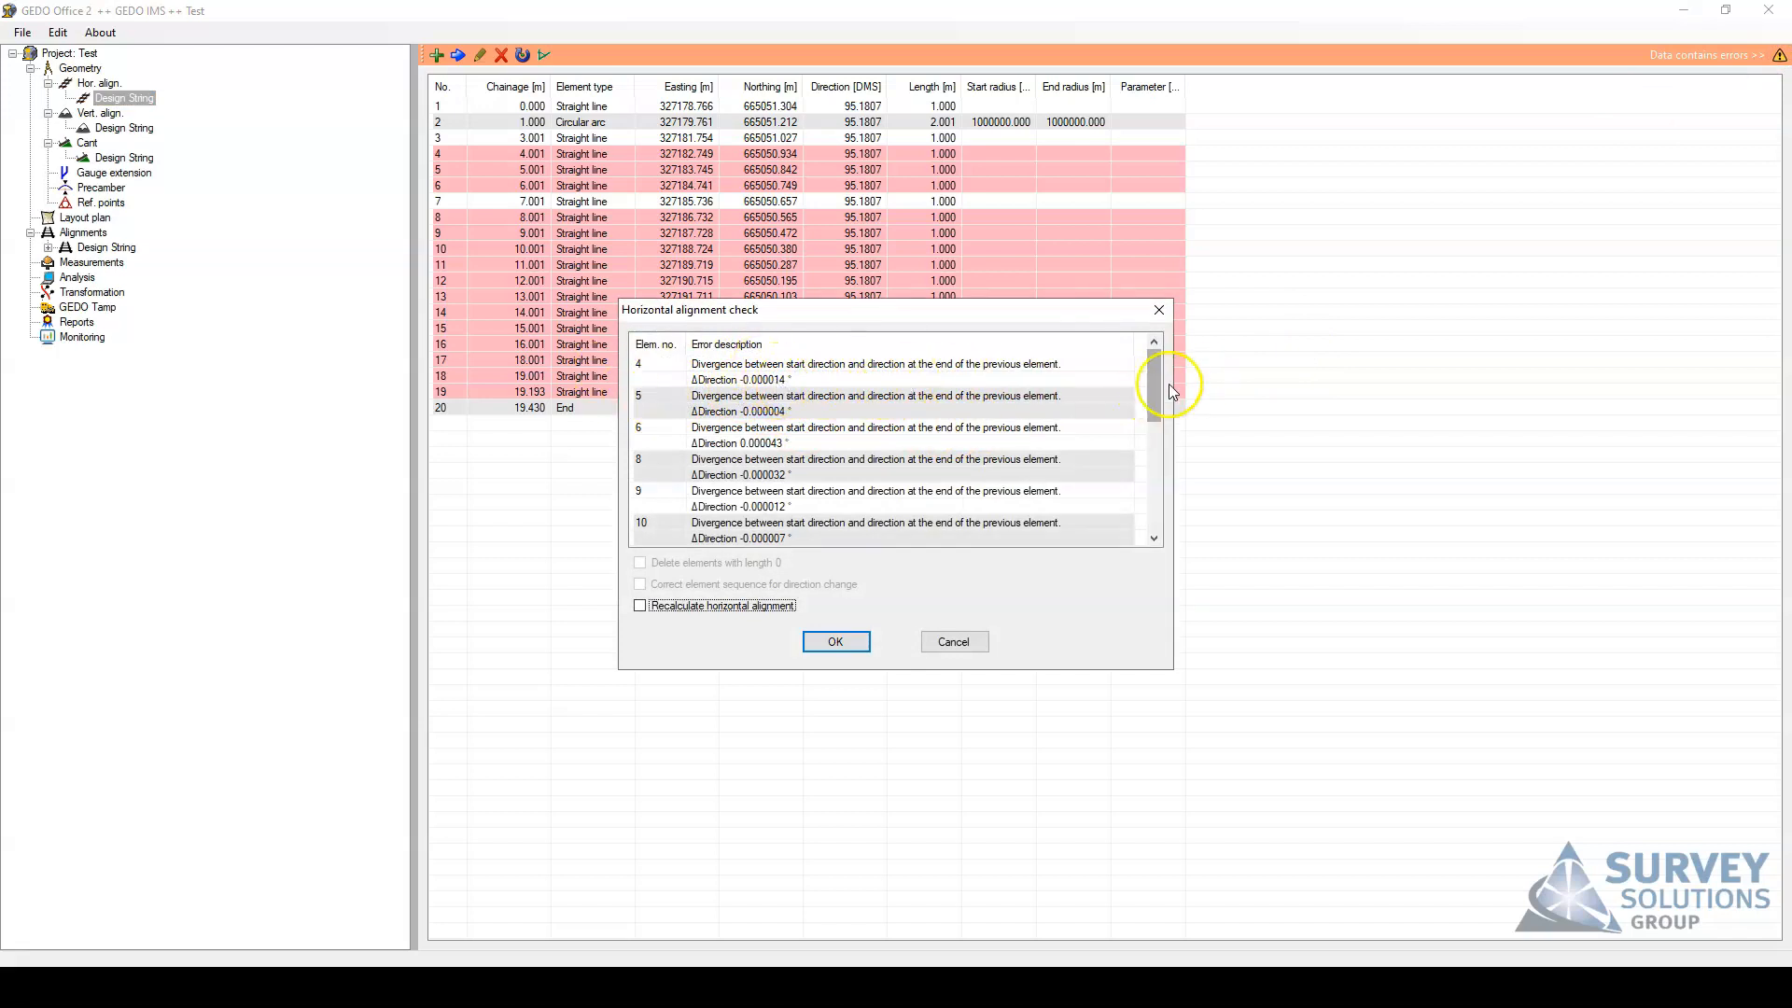
{"action": "mouse_move", "coordinate": [1152, 392]}
{"action": "left_mouse_down"}
{"action": "mouse_move", "coordinate": [1139, 514]}
{"action": "mouse_move", "coordinate": [1139, 368]}
{"action": "left_mouse_up"}
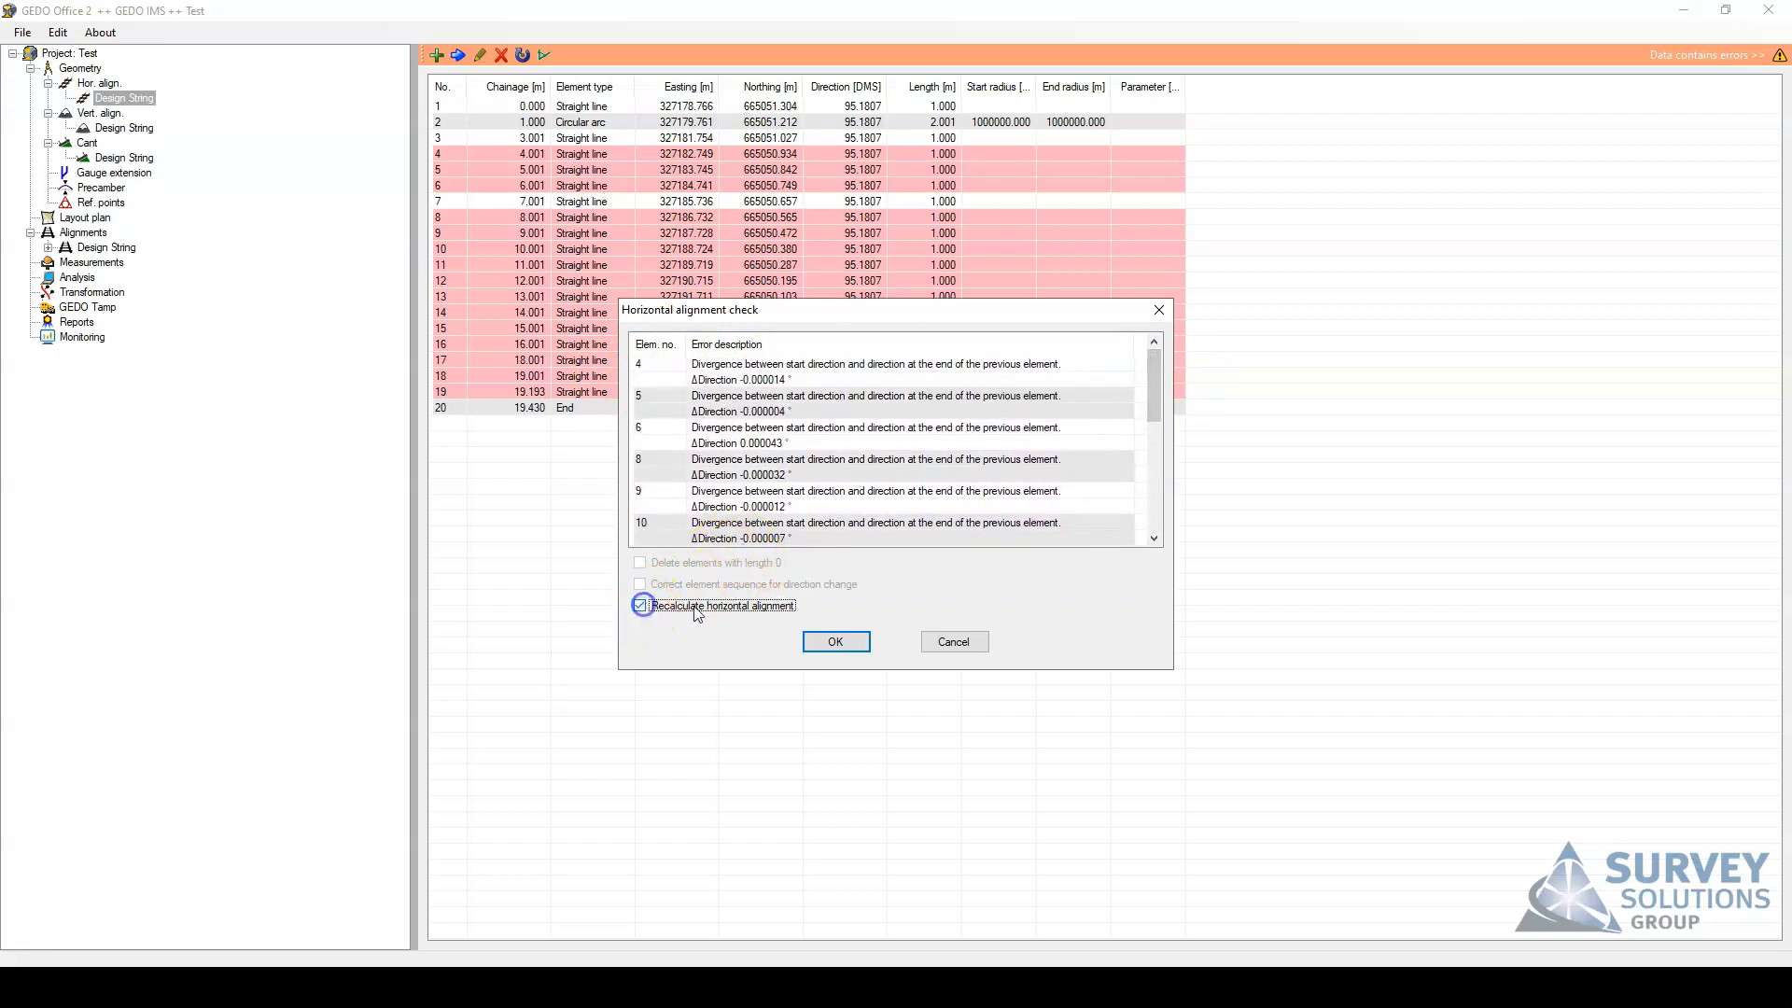
{"action": "left_click", "coordinate": [837, 642]}
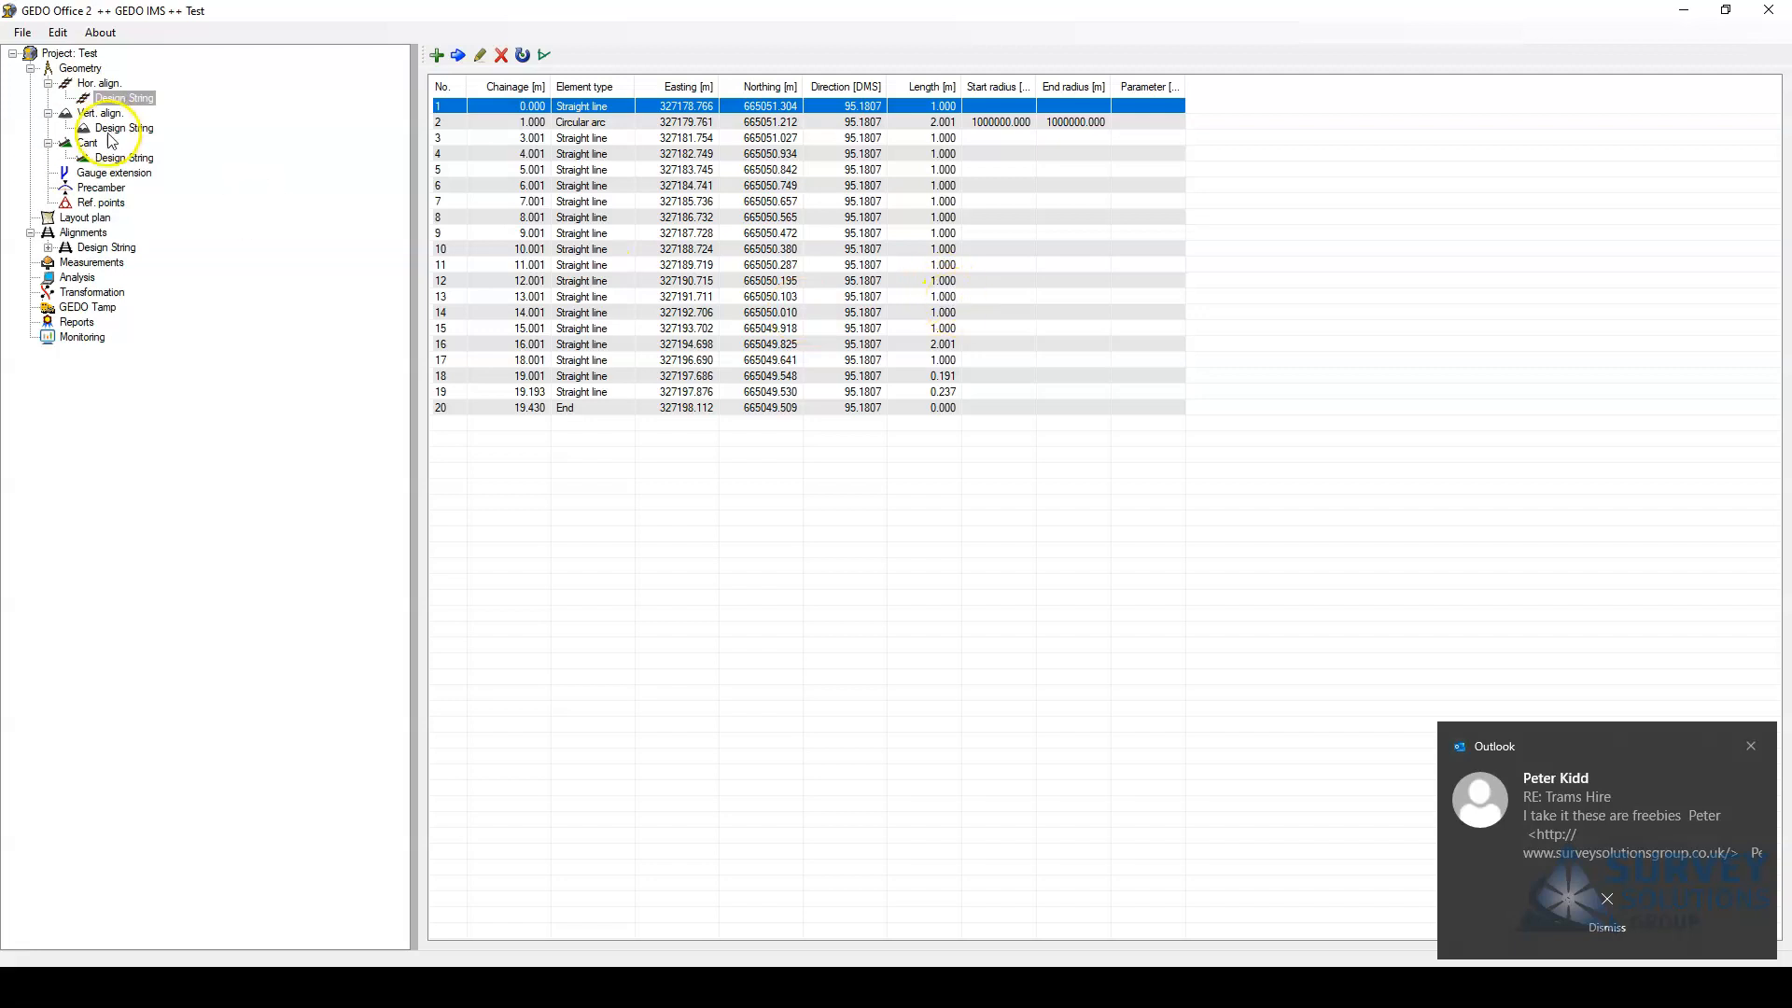
Check the Design String vertical alignment and cant tables for errors, and collapse the three geometry groups.
{"action": "left_click", "coordinate": [119, 129]}
{"action": "left_click", "coordinate": [125, 158]}
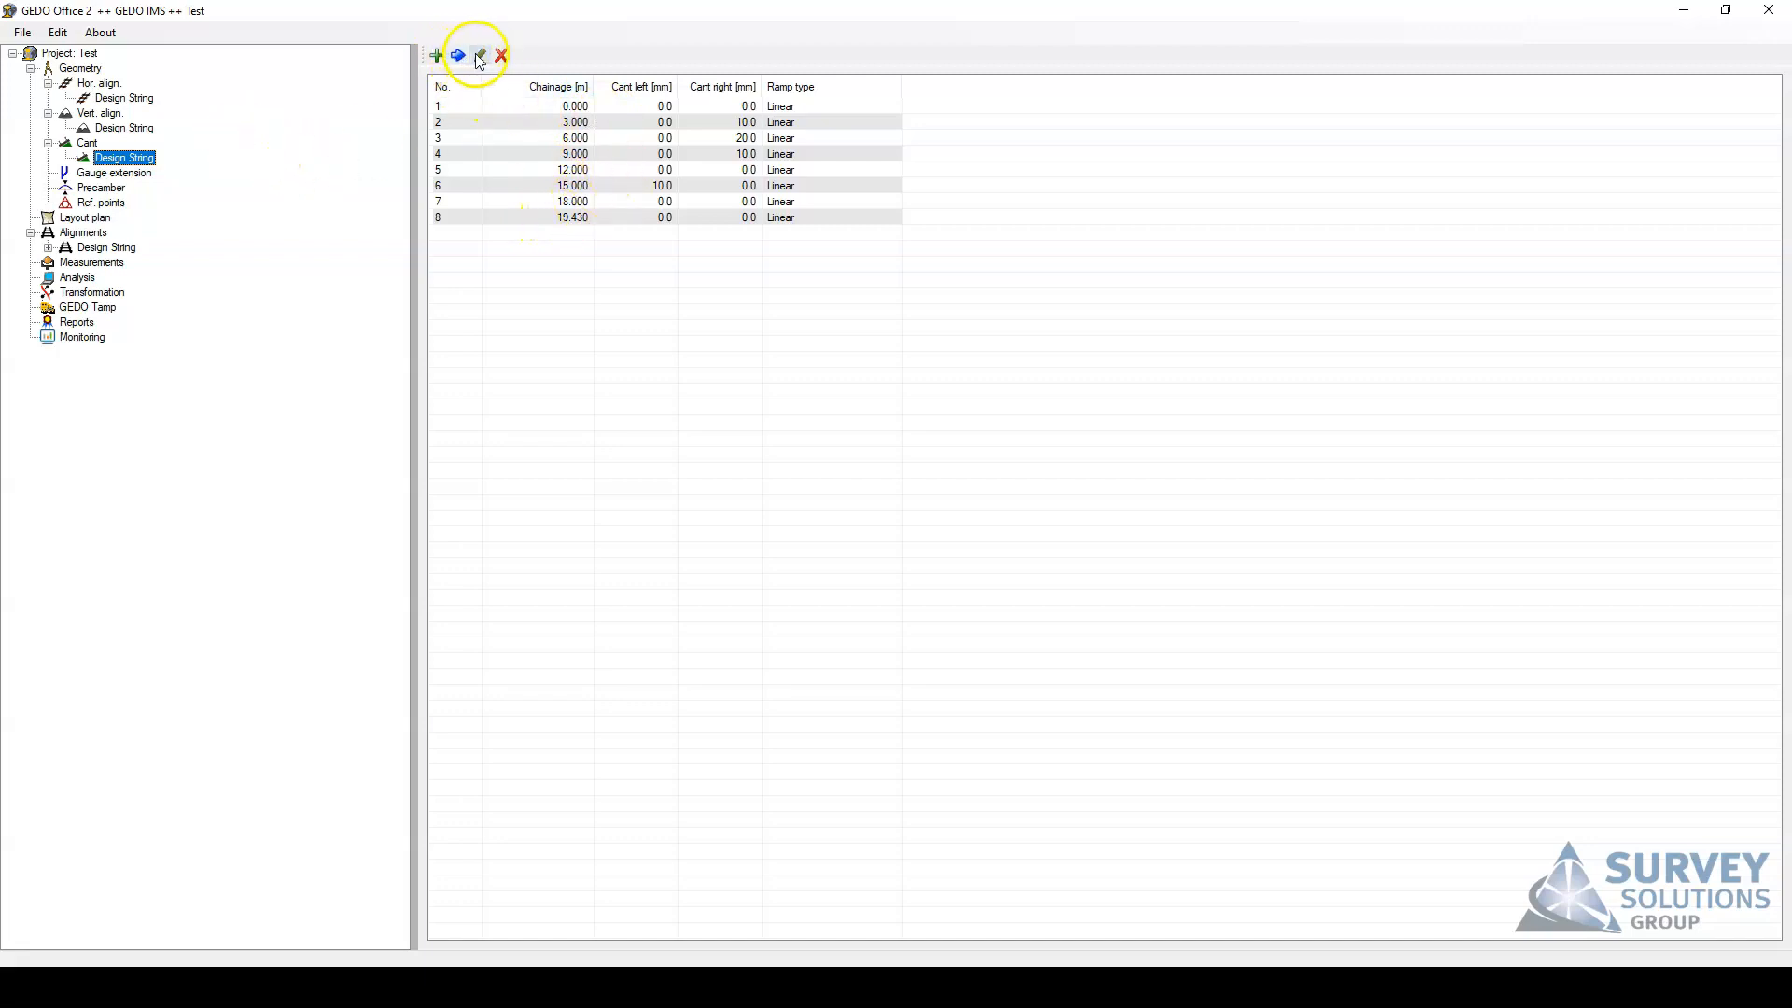
{"action": "left_click", "coordinate": [48, 143]}
{"action": "left_click", "coordinate": [47, 113]}
{"action": "left_click", "coordinate": [48, 83]}
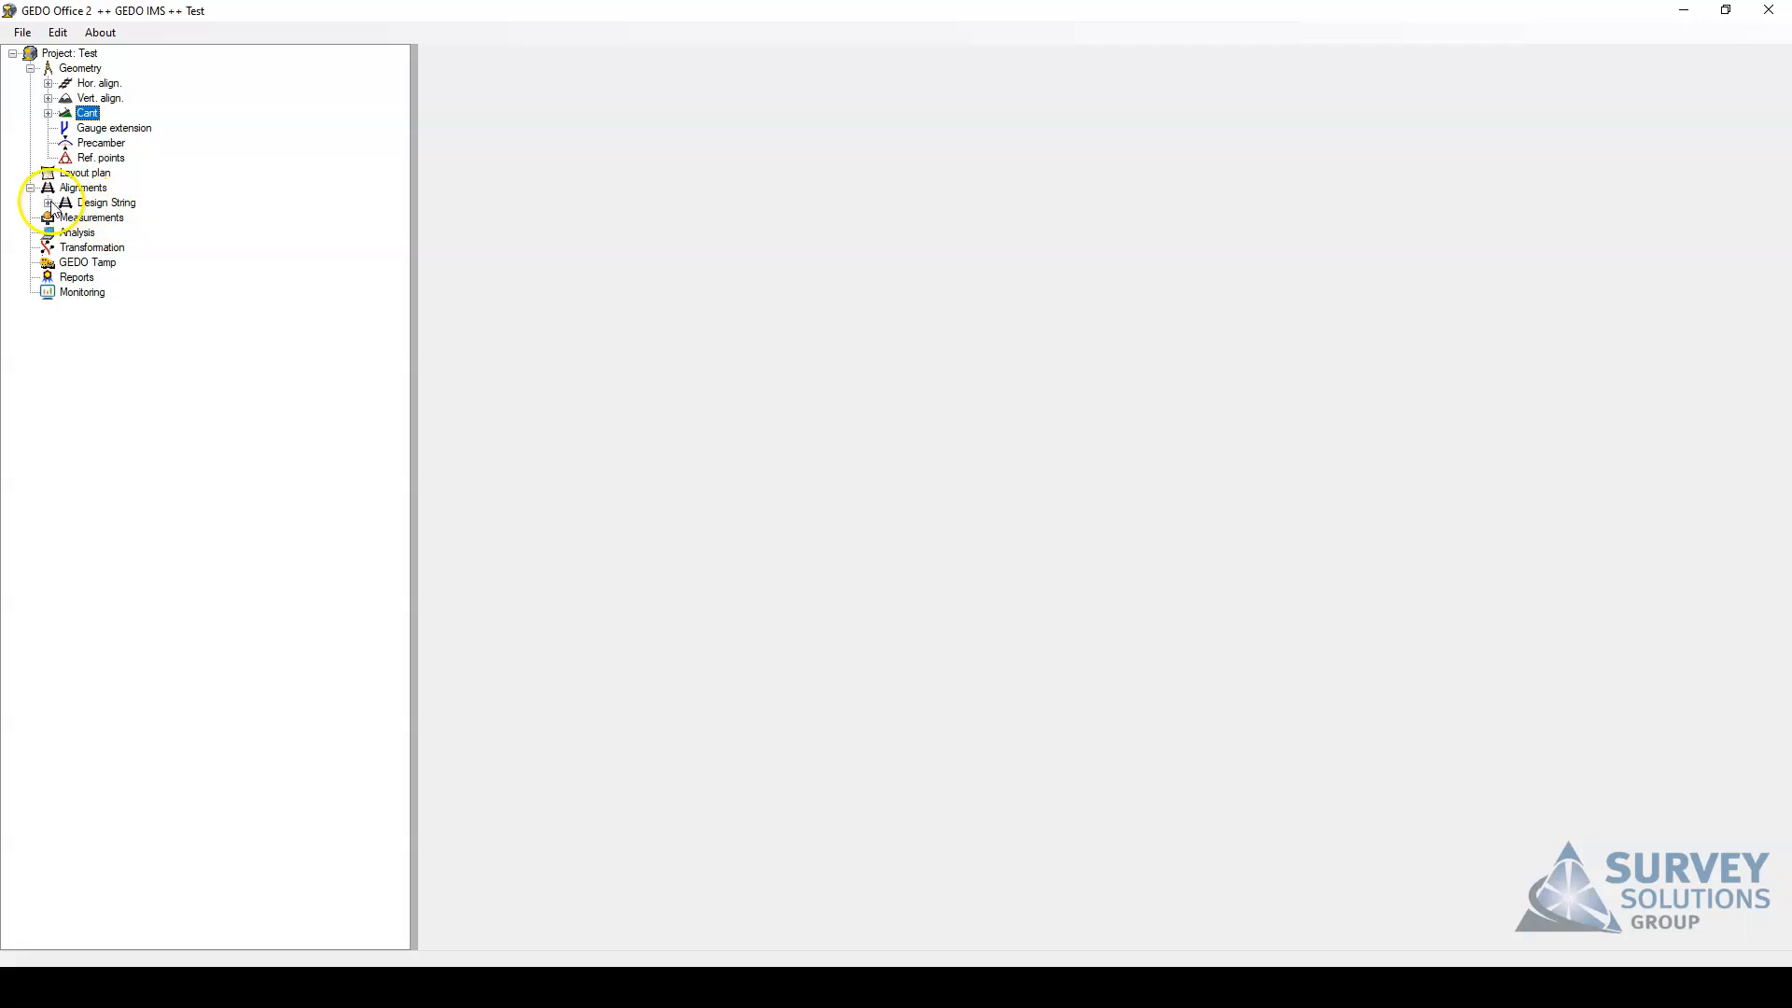
Inspect the components assigned to the Design String alignment and compare them with the cant, vertical and horizontal geometry tables.
{"action": "left_click", "coordinate": [48, 202]}
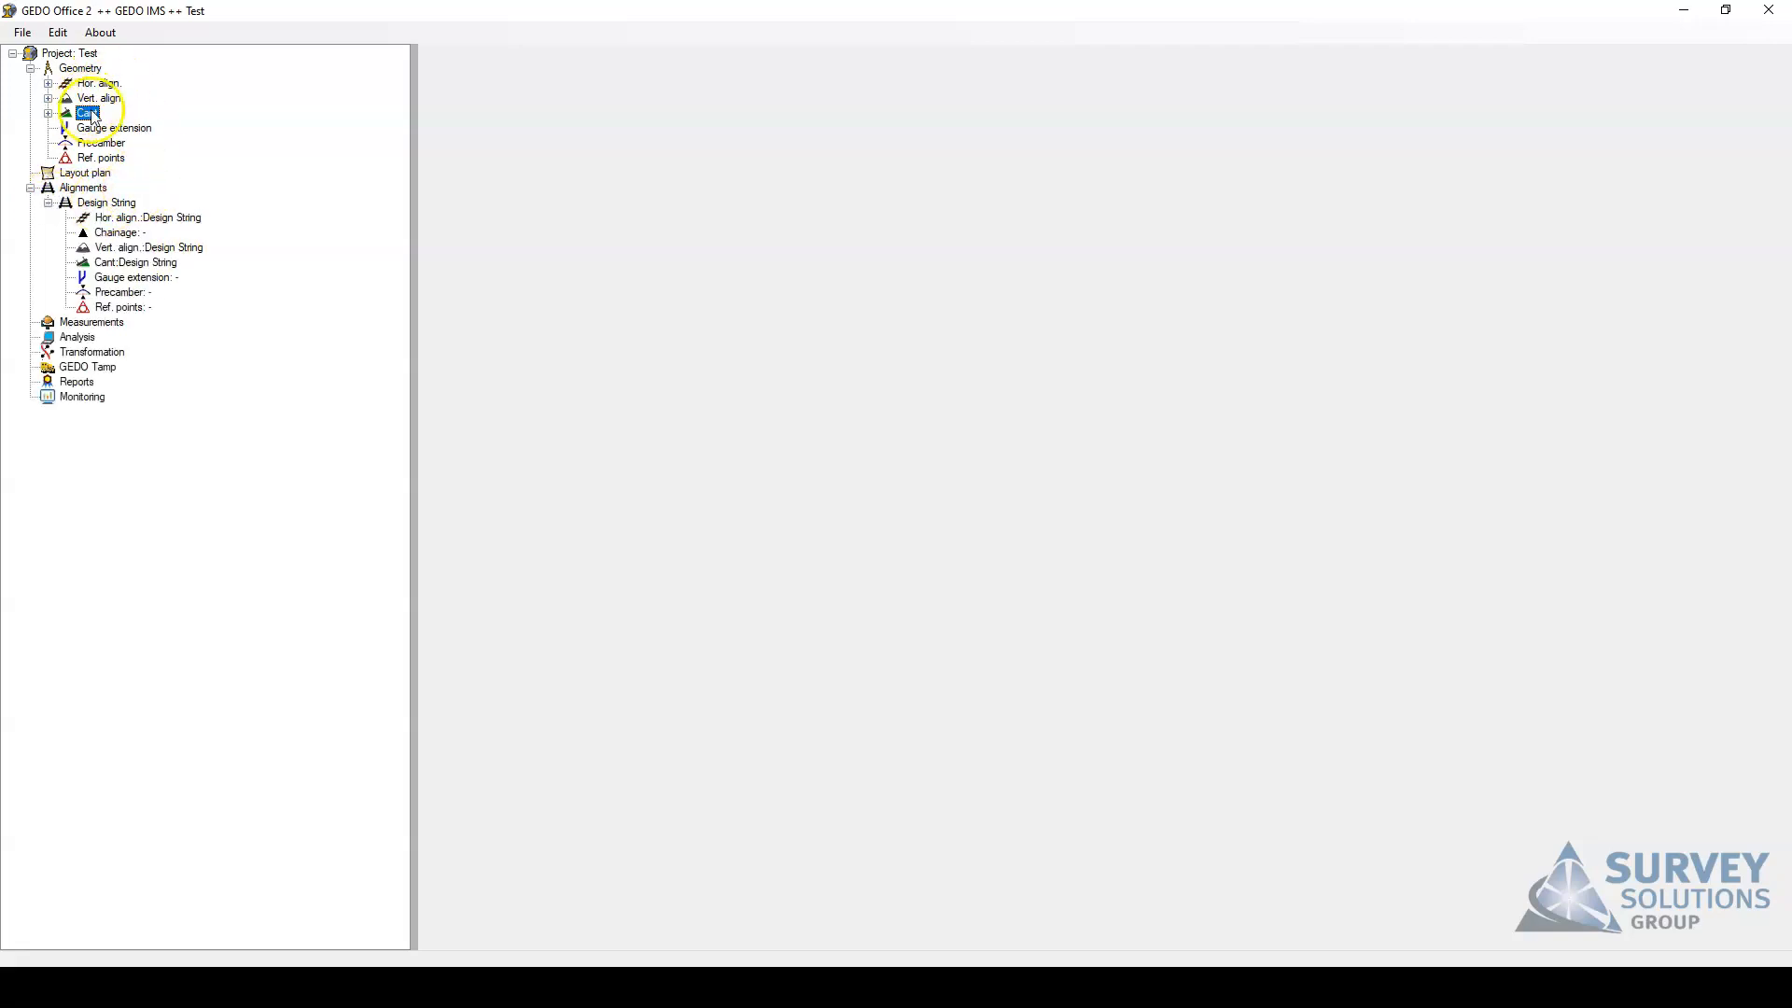
{"action": "left_click", "coordinate": [47, 83]}
{"action": "left_click", "coordinate": [48, 113]}
{"action": "left_click", "coordinate": [47, 142]}
{"action": "left_click", "coordinate": [124, 157]}
{"action": "left_click", "coordinate": [147, 127]}
{"action": "left_click", "coordinate": [140, 98]}
{"action": "left_click", "coordinate": [141, 128]}
{"action": "left_click", "coordinate": [136, 159]}
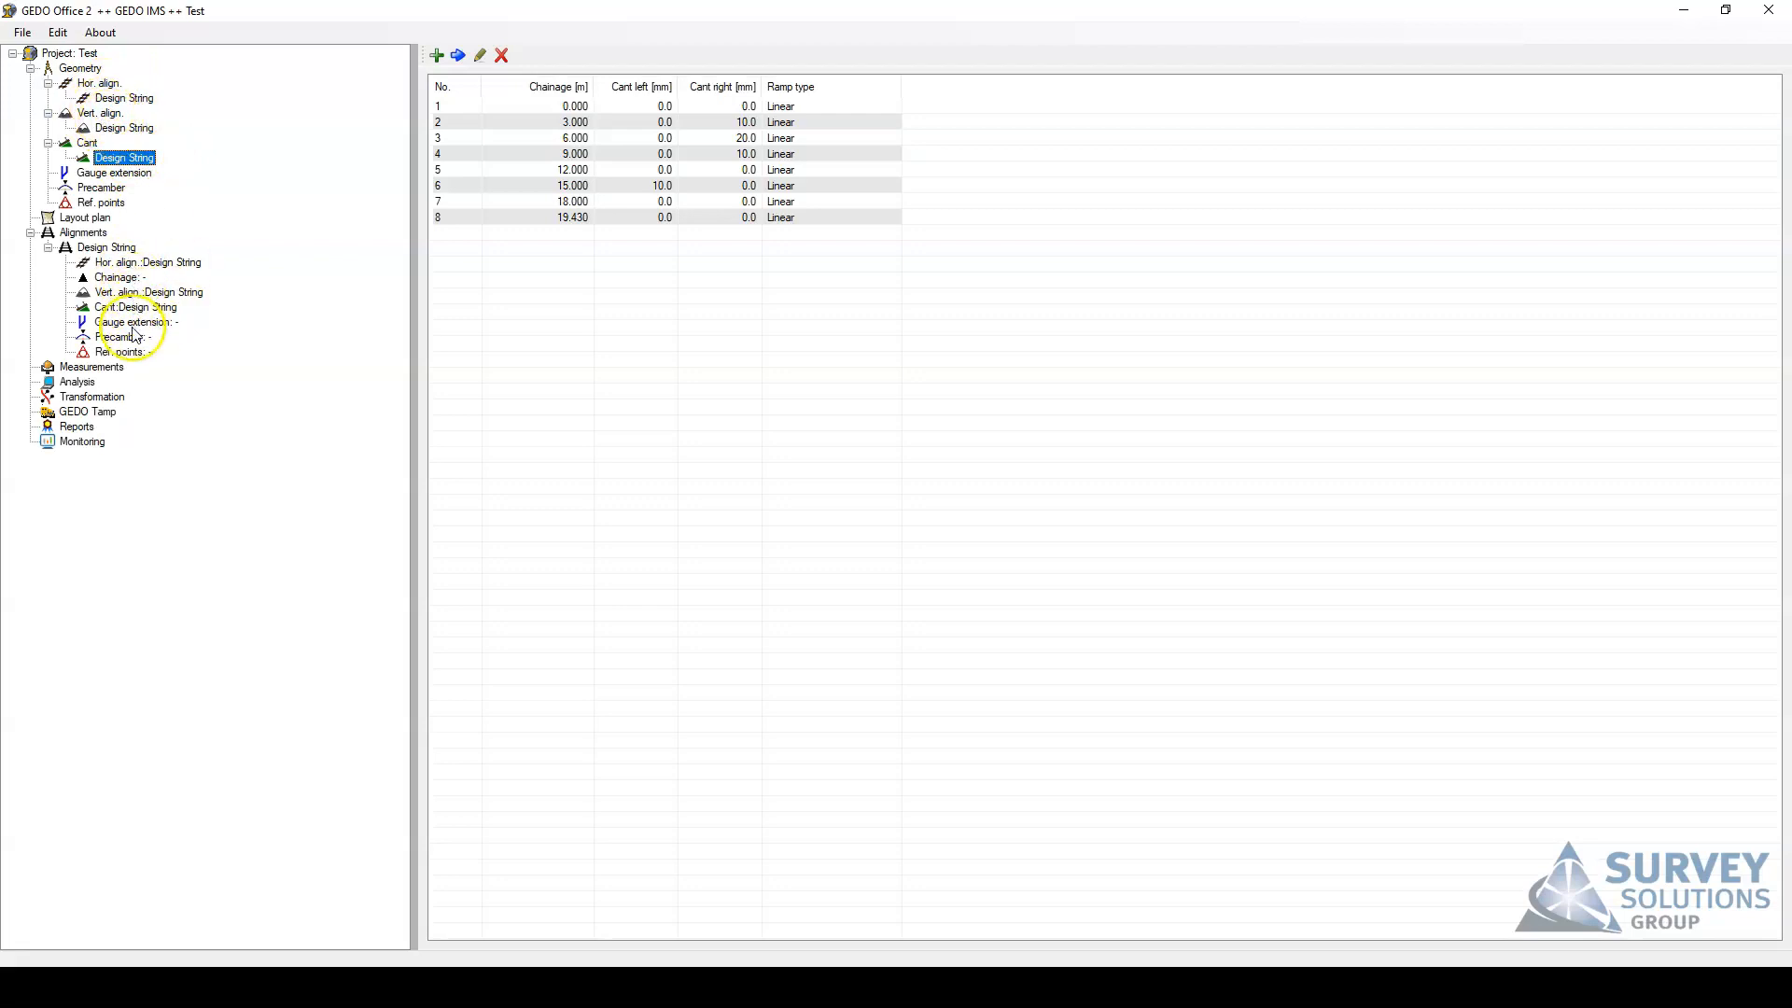
{"action": "left_click", "coordinate": [48, 248]}
Import Test Track Spigots.csv from the 1 - Survey Control folder as reference points into the project geometry.
{"action": "right_click", "coordinate": [99, 203]}
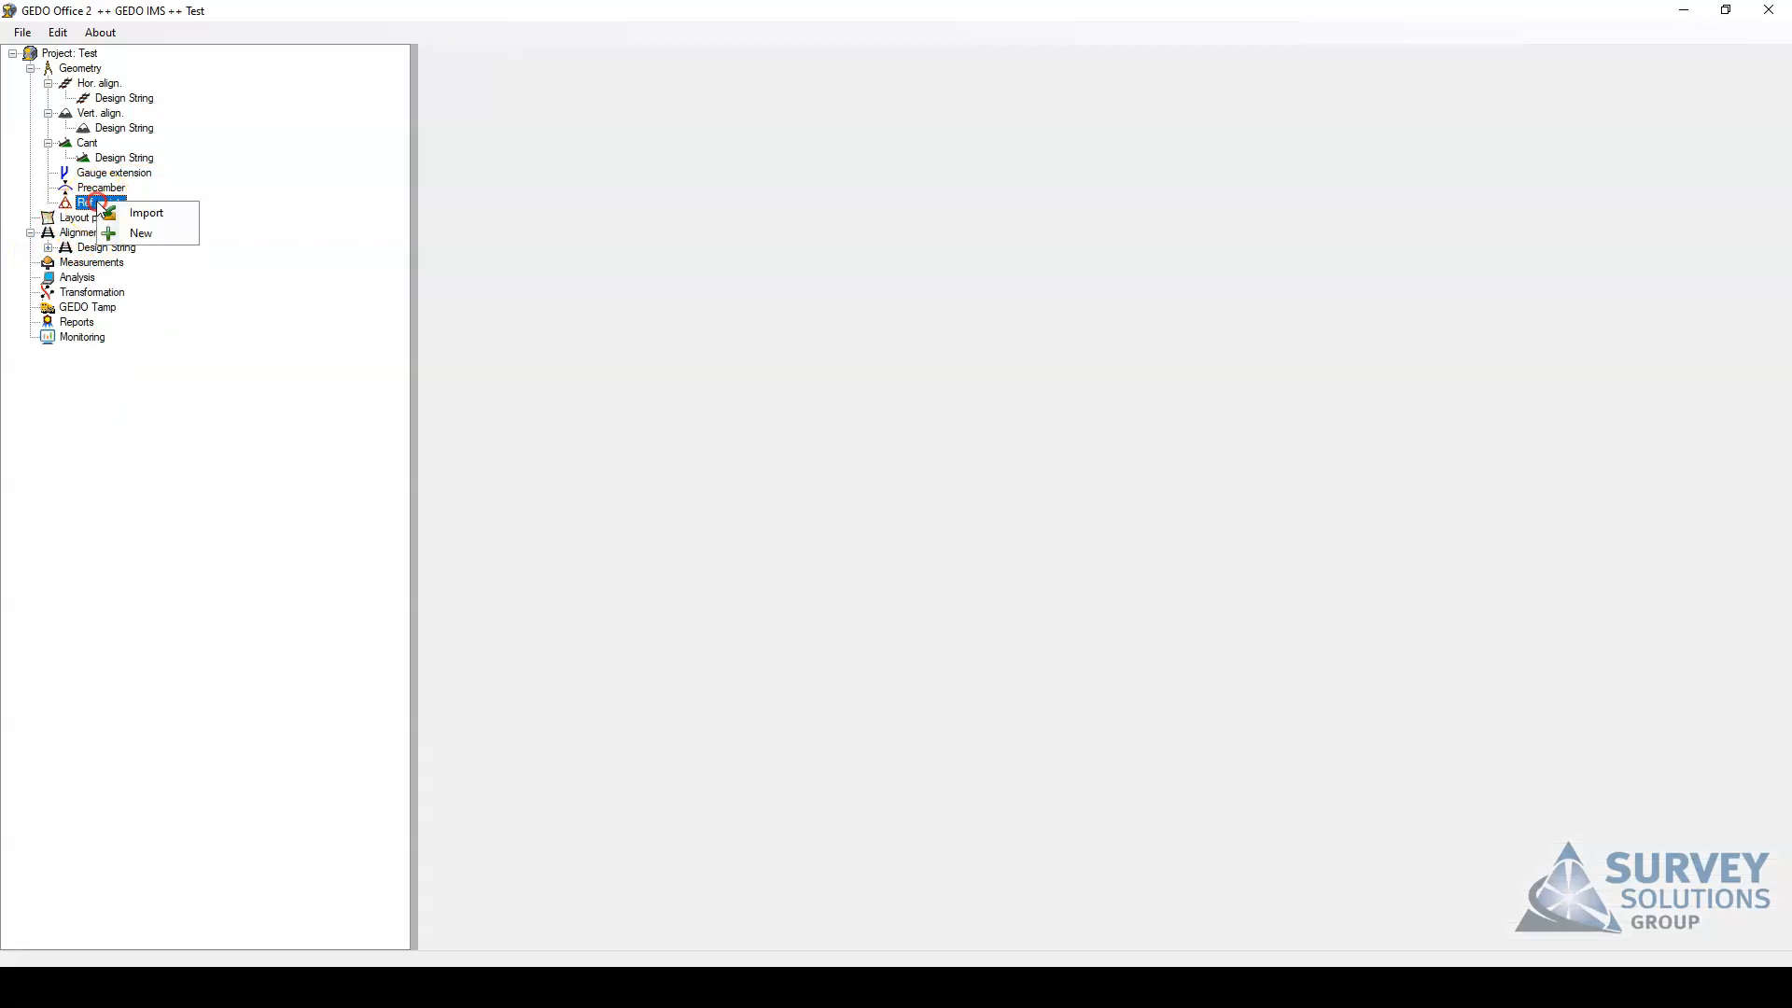
{"action": "left_click", "coordinate": [150, 223]}
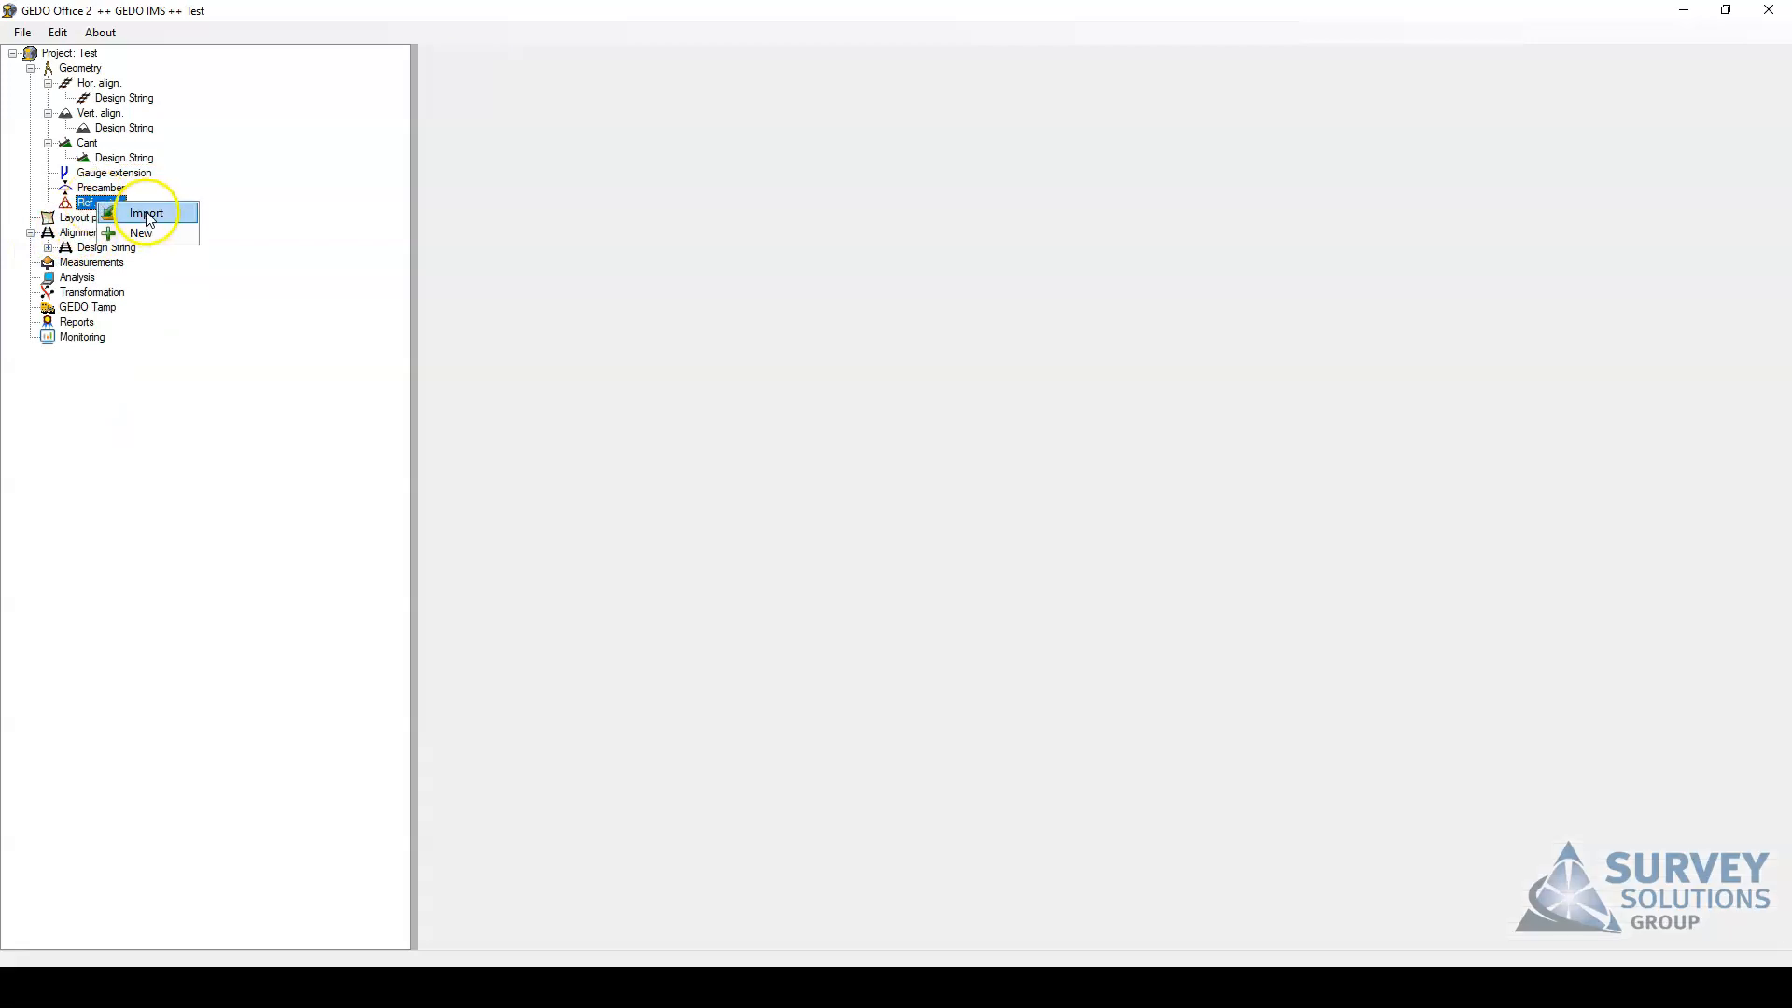
{"action": "left_click", "coordinate": [808, 123]}
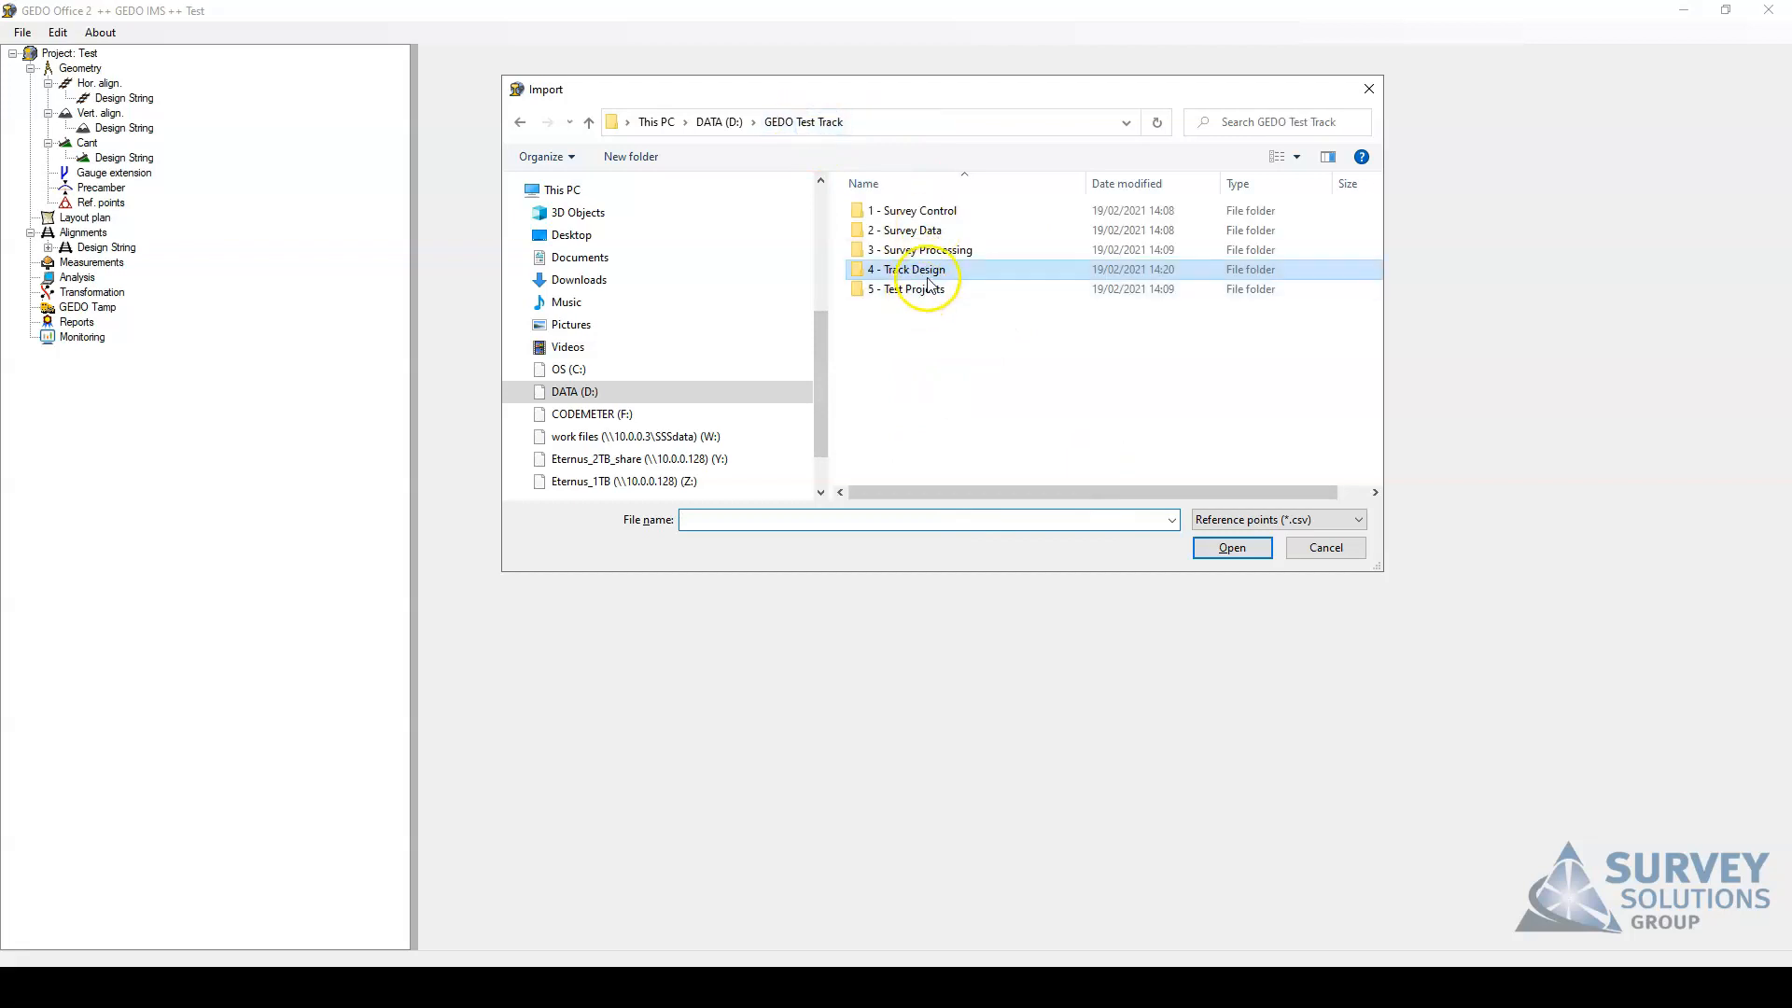
{"action": "double_click", "coordinate": [924, 211]}
{"action": "left_click", "coordinate": [924, 236]}
{"action": "left_click", "coordinate": [1233, 549]}
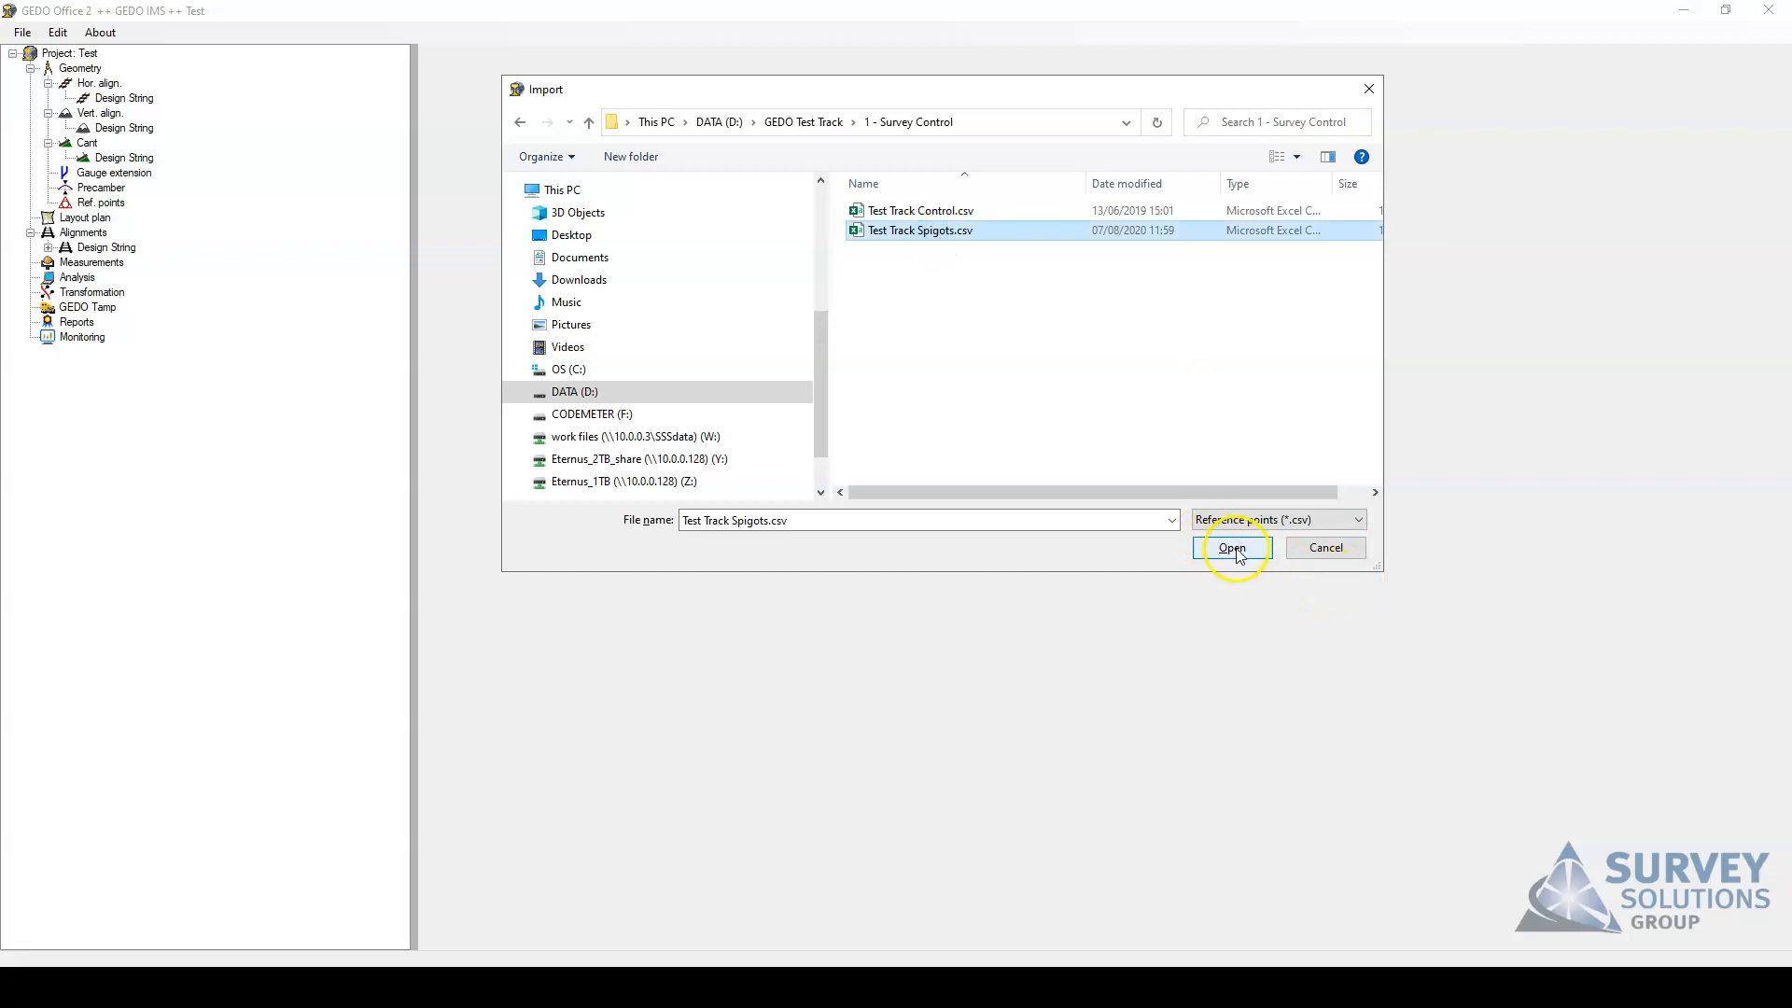
{"action": "left_click_drag", "start_coordinate": [856, 352], "coordinate": [895, 335]}
{"action": "left_click", "coordinate": [948, 484]}
{"action": "left_click", "coordinate": [953, 586]}
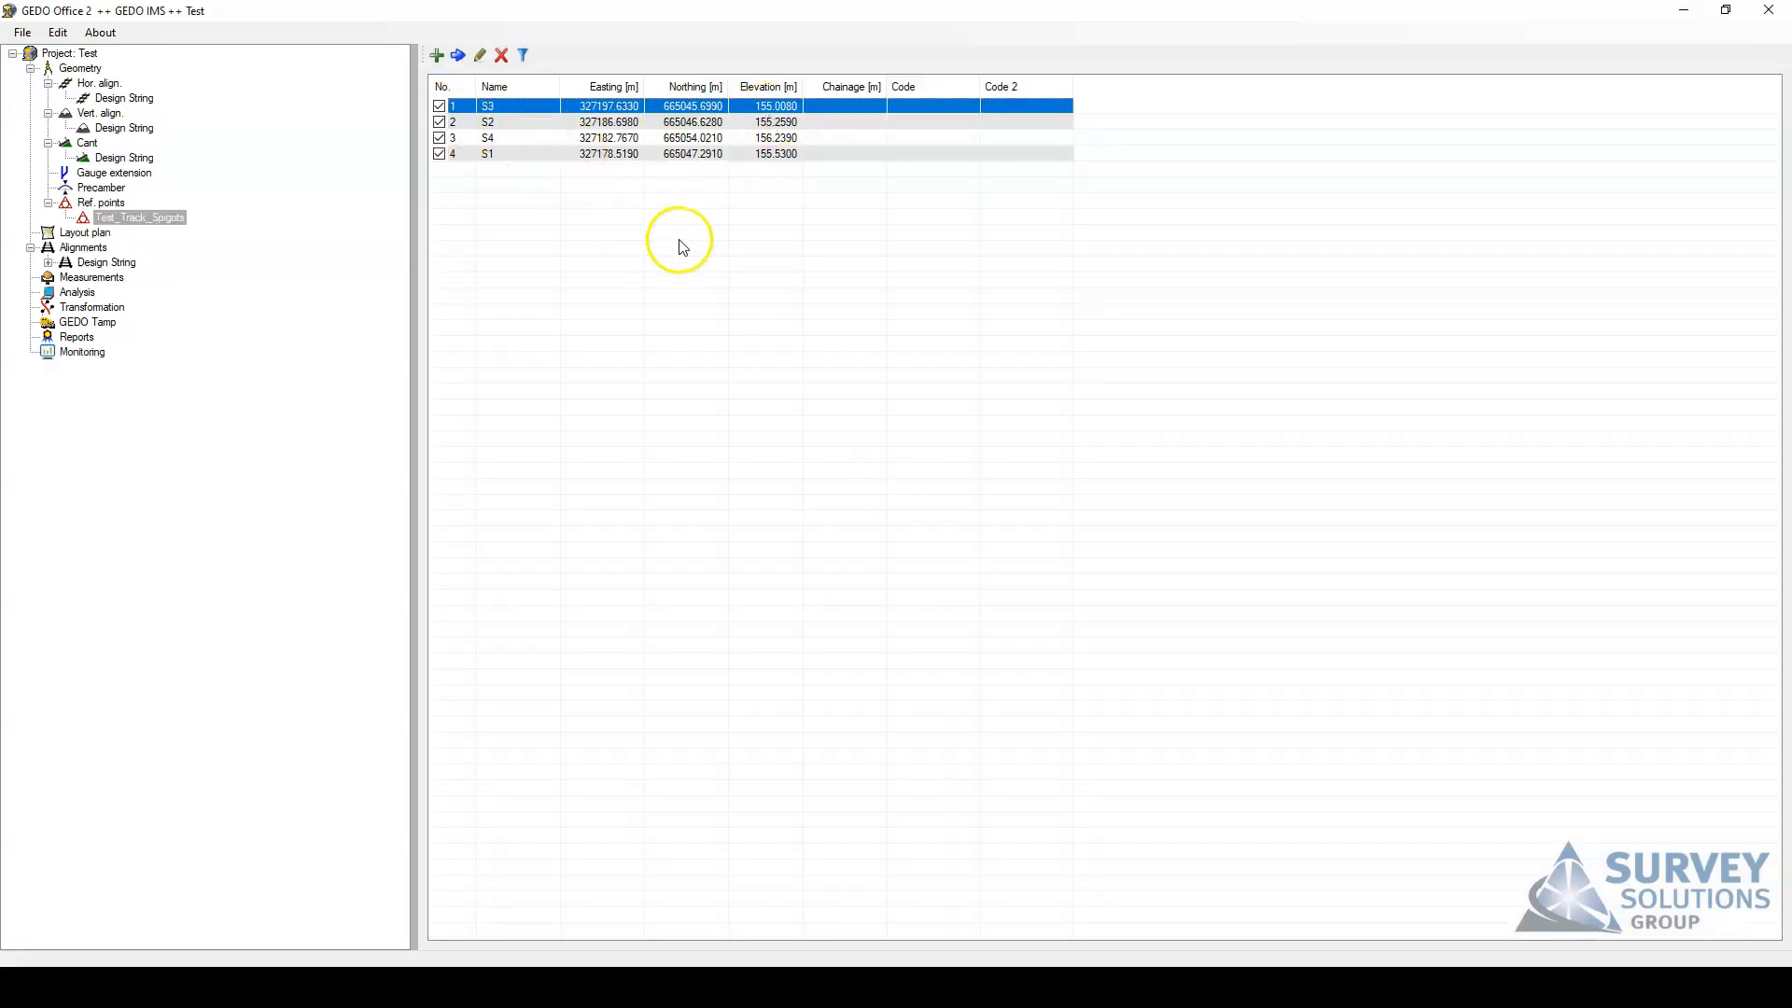
Assign the Test_Track_Spigots reference points to the Design String alignment, check its assigned components and collapse it.
{"action": "left_click", "coordinate": [48, 263]}
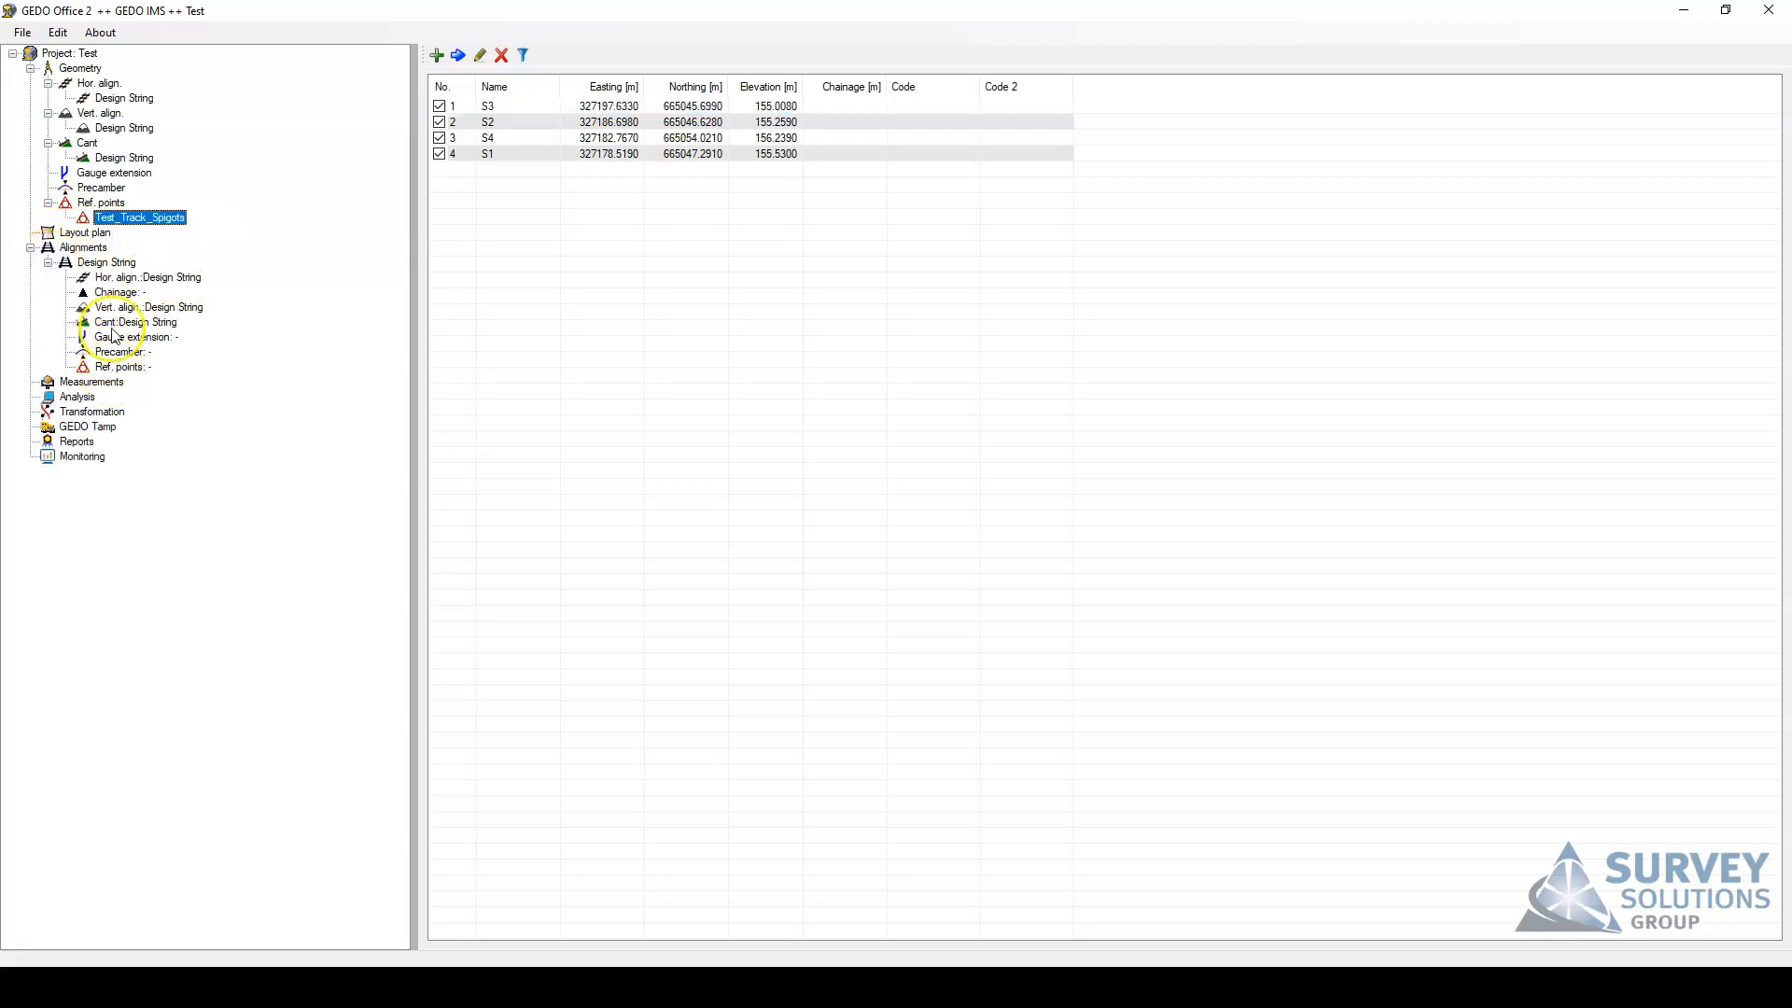
{"action": "left_click", "coordinate": [136, 219]}
{"action": "left_click_drag", "start_coordinate": [136, 222], "coordinate": [173, 372]}
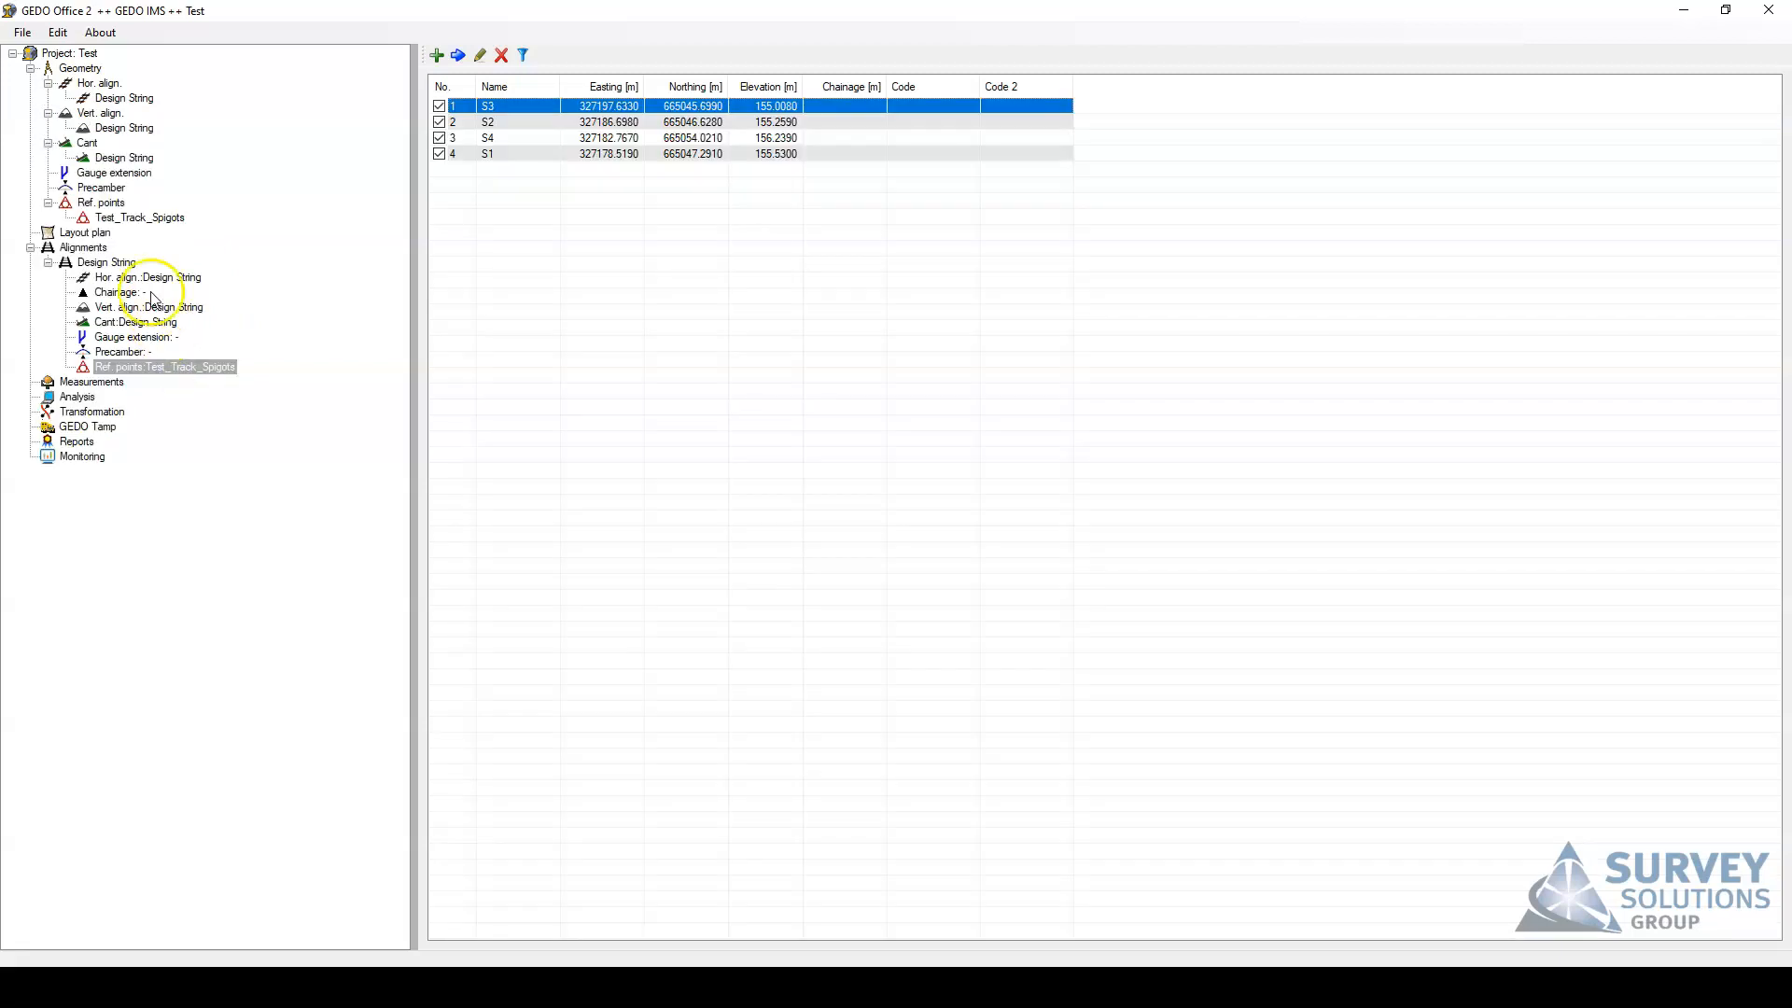
{"action": "left_click", "coordinate": [172, 322]}
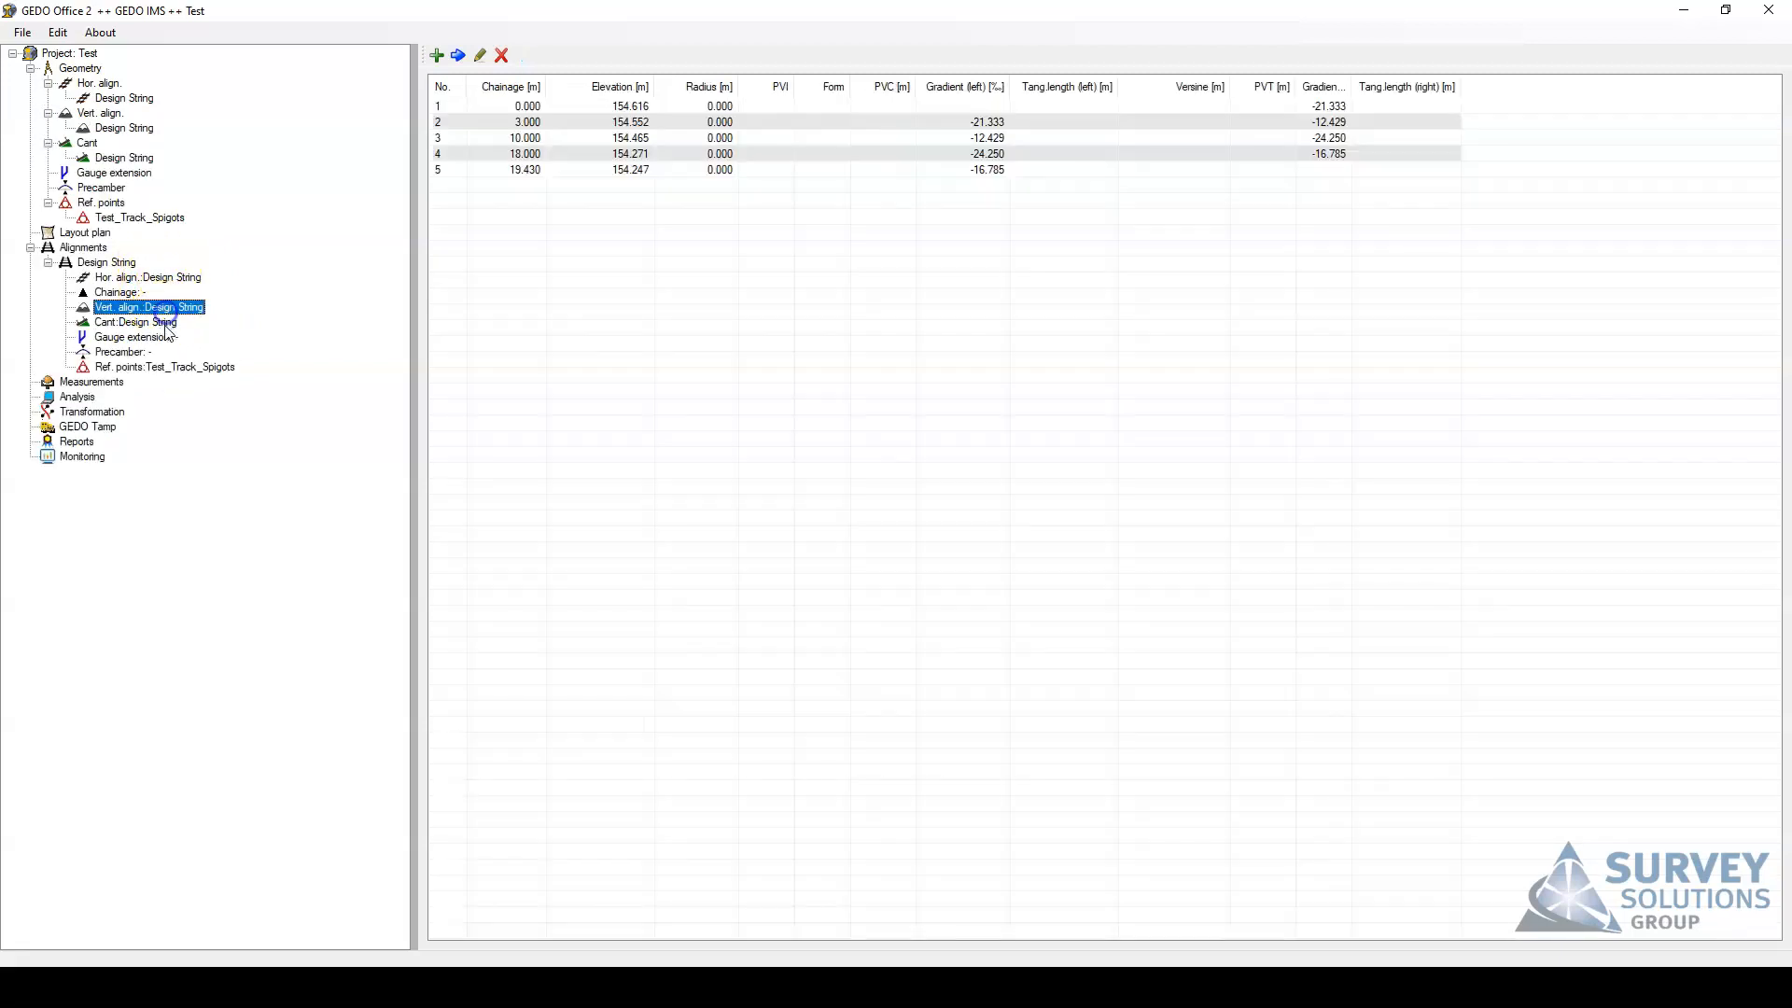
{"action": "left_click", "coordinate": [48, 262]}
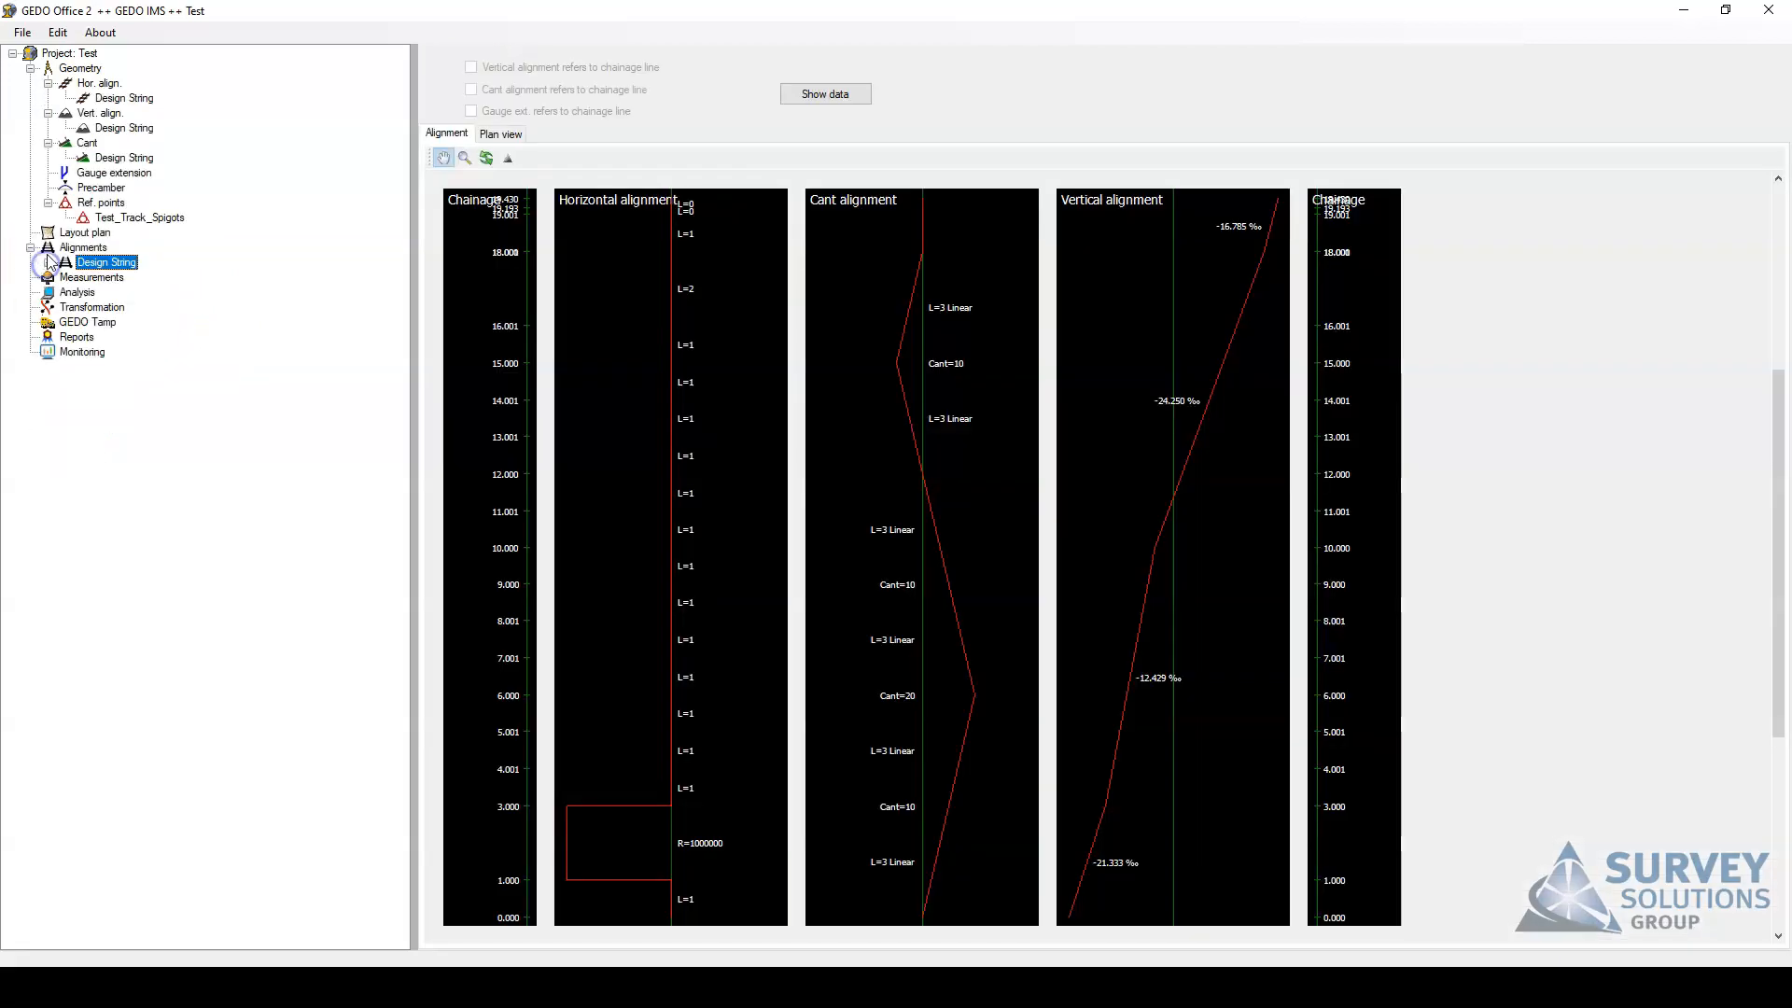
Create a new alignment named test.
{"action": "right_click", "coordinate": [65, 250]}
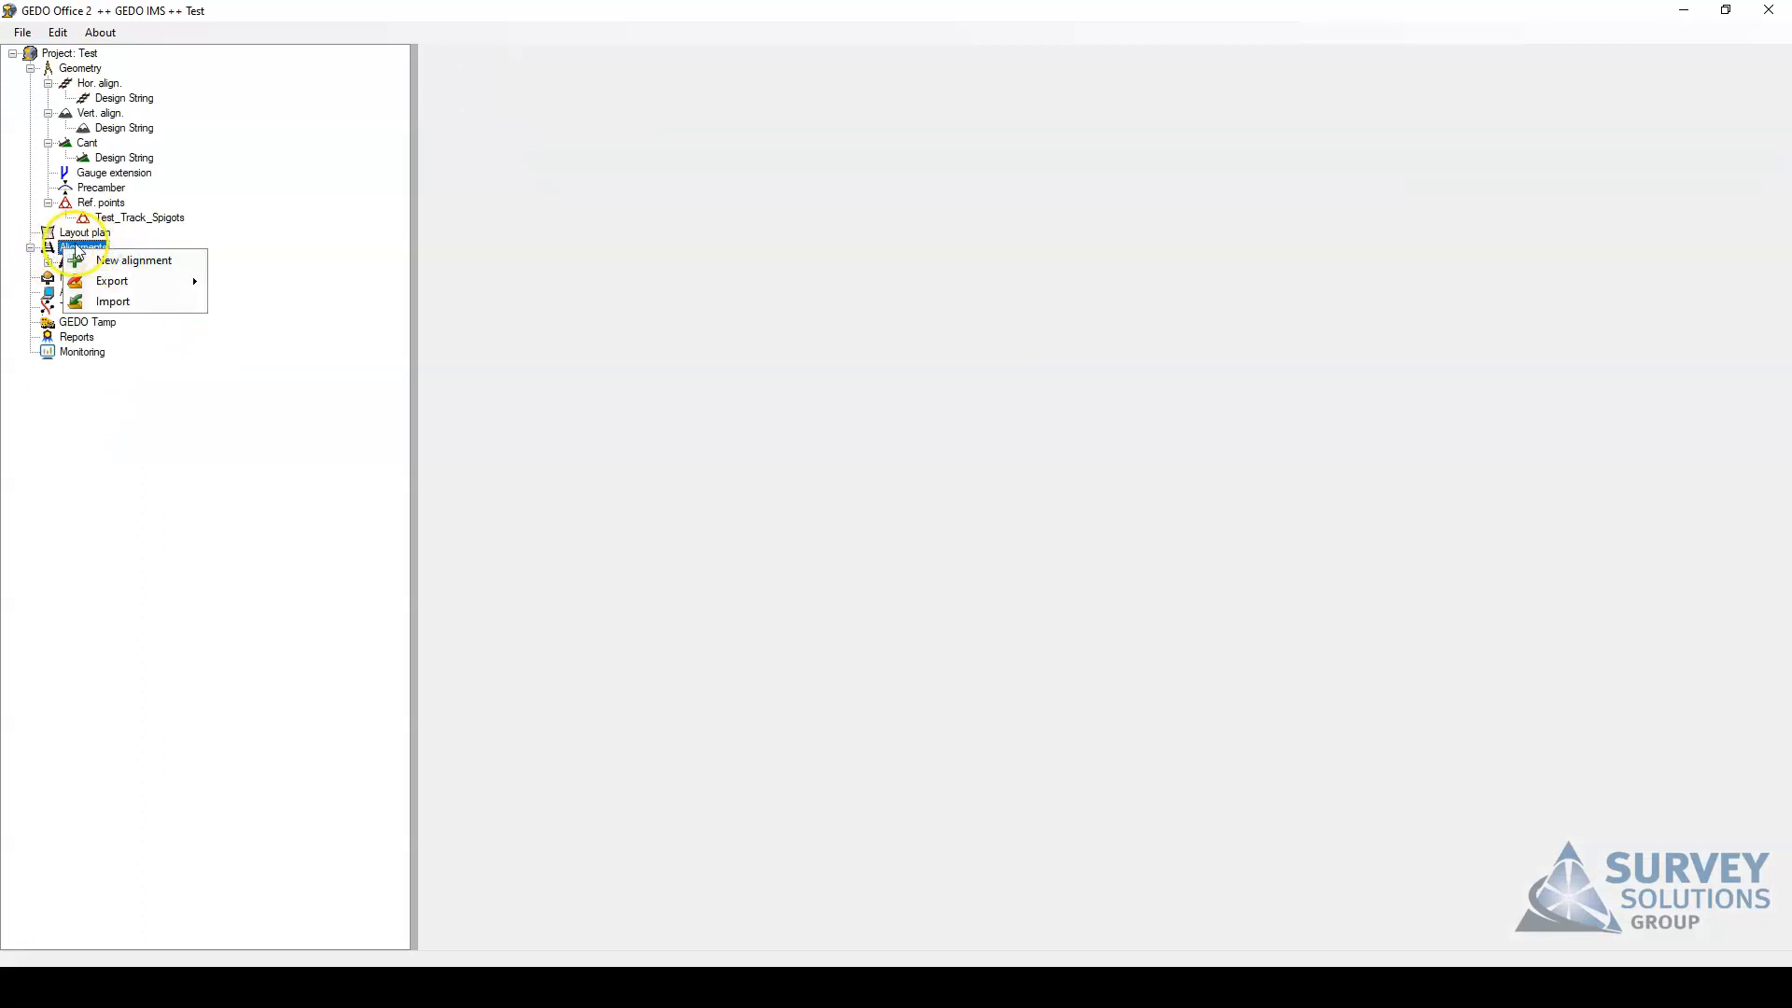
{"action": "left_click", "coordinate": [120, 262]}
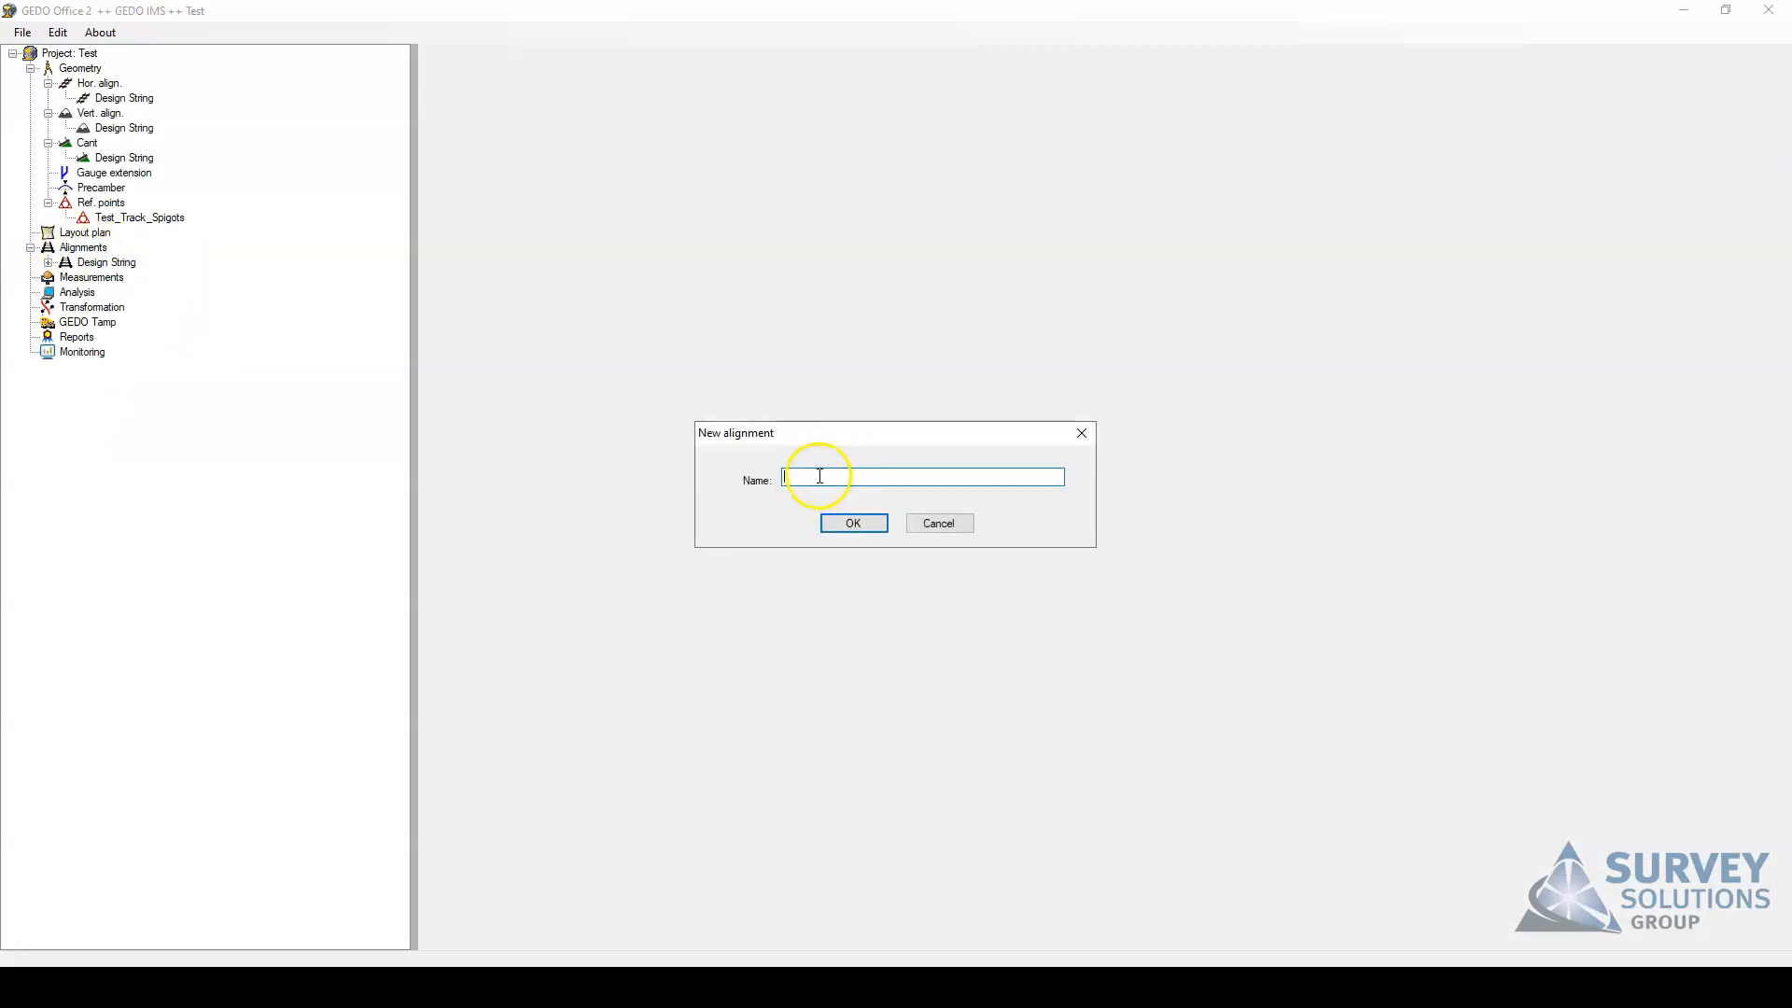
{"action": "type", "text": "test"}
{"action": "key", "text": "Return"}
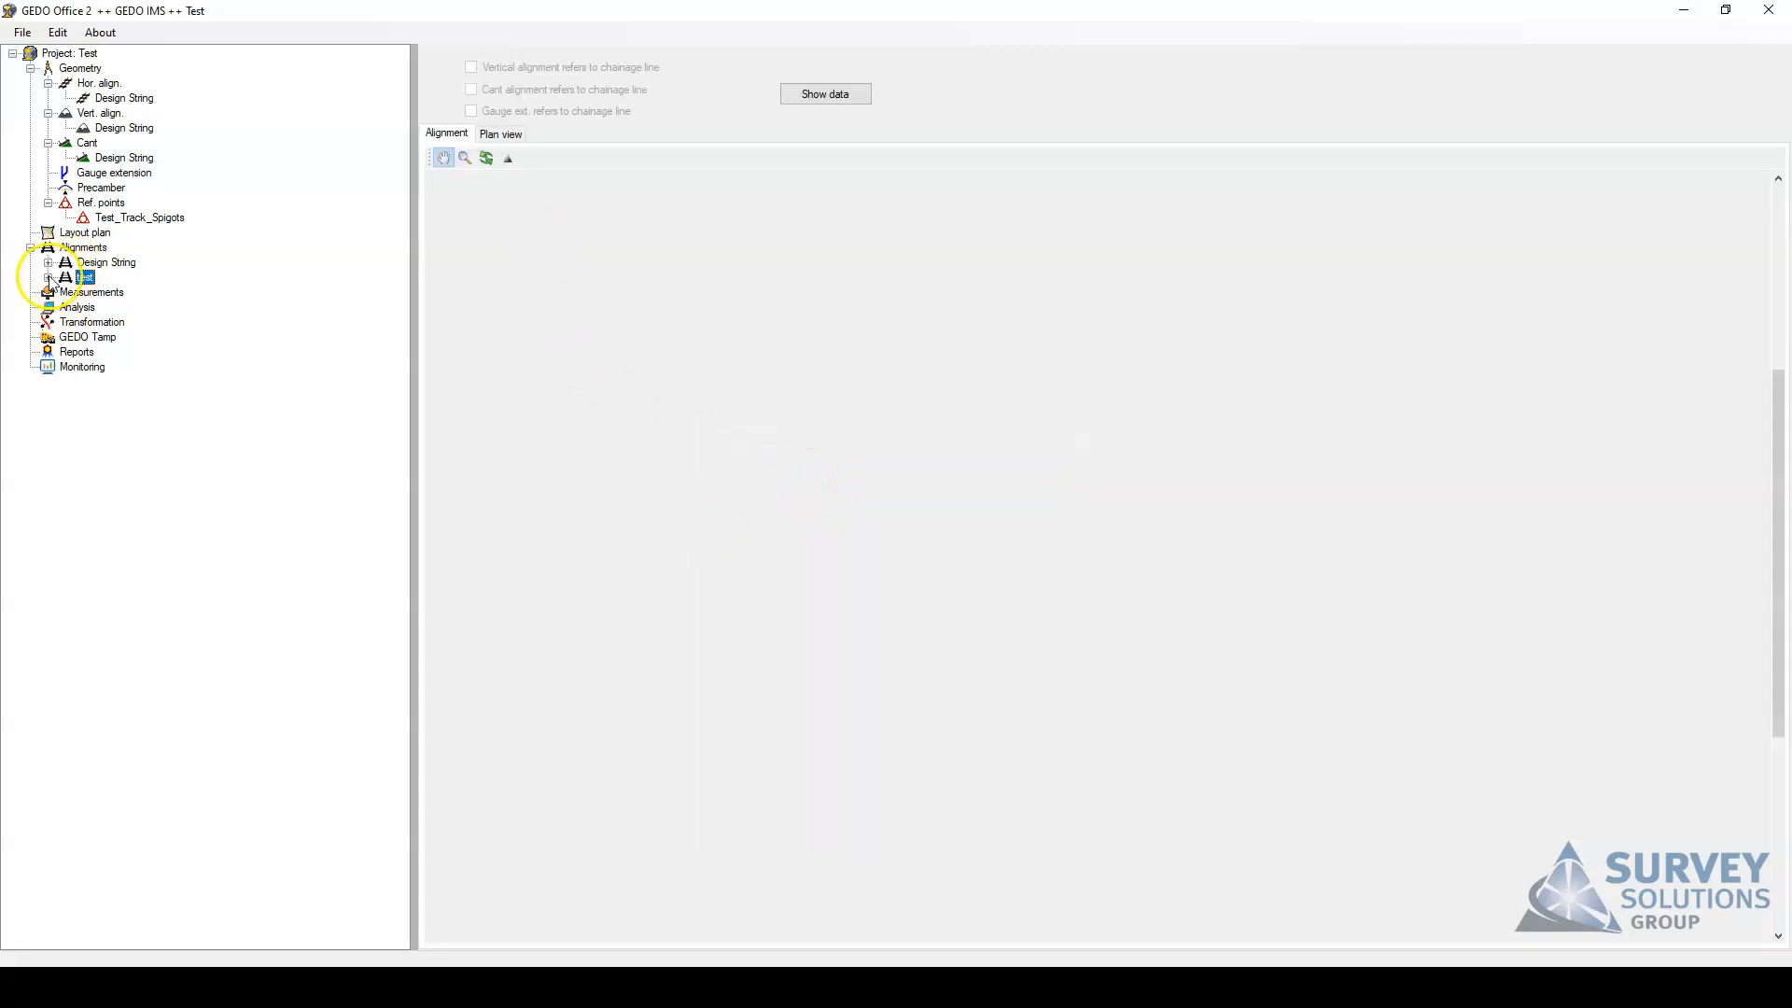
Assign the Design String horizontal alignment, vertical alignment and cant plus the Test_Track_Spigots reference points to the test alignment.
{"action": "left_click", "coordinate": [48, 277]}
{"action": "left_click", "coordinate": [114, 99]}
{"action": "left_click_drag", "start_coordinate": [113, 99], "coordinate": [120, 292]}
{"action": "left_click", "coordinate": [135, 128]}
{"action": "left_click_drag", "start_coordinate": [136, 129], "coordinate": [161, 325]}
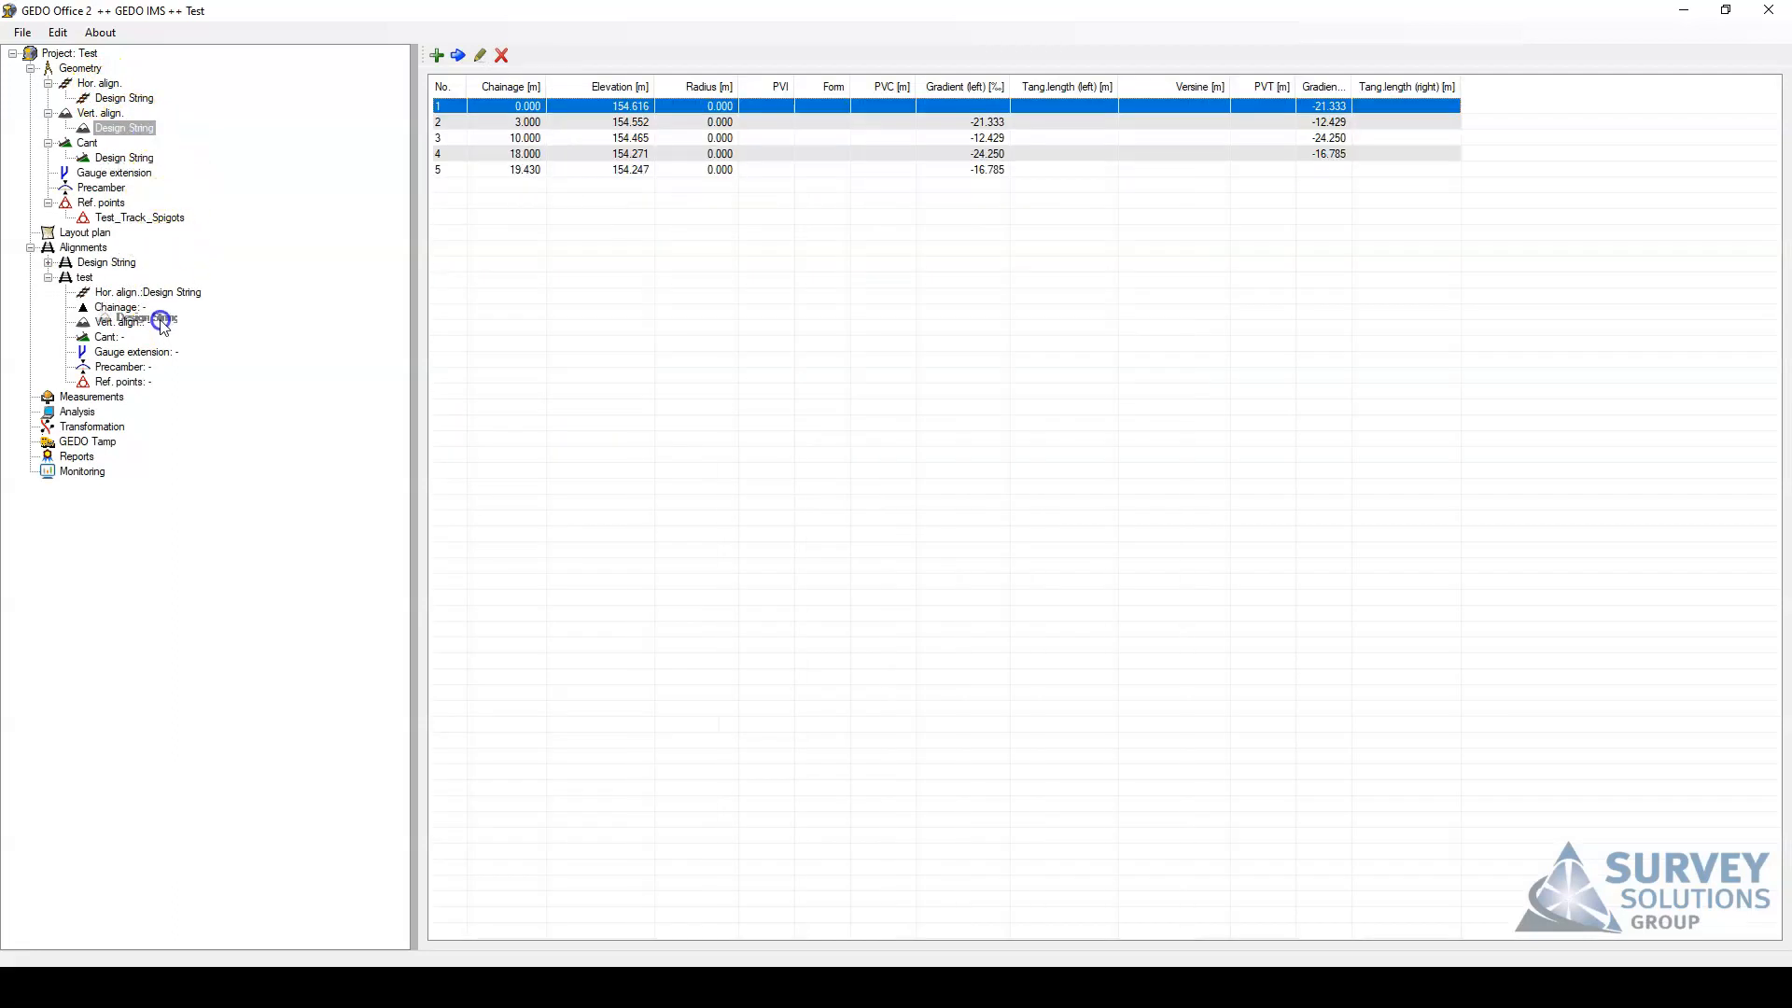
{"action": "left_click_drag", "start_coordinate": [126, 157], "coordinate": [163, 338]}
{"action": "left_click_drag", "start_coordinate": [140, 218], "coordinate": [146, 385]}
{"action": "left_click", "coordinate": [48, 277]}
Review the Design String alignment's diagrams, plan view, start and end chainages, reference points and tangent points.
{"action": "left_click", "coordinate": [94, 263]}
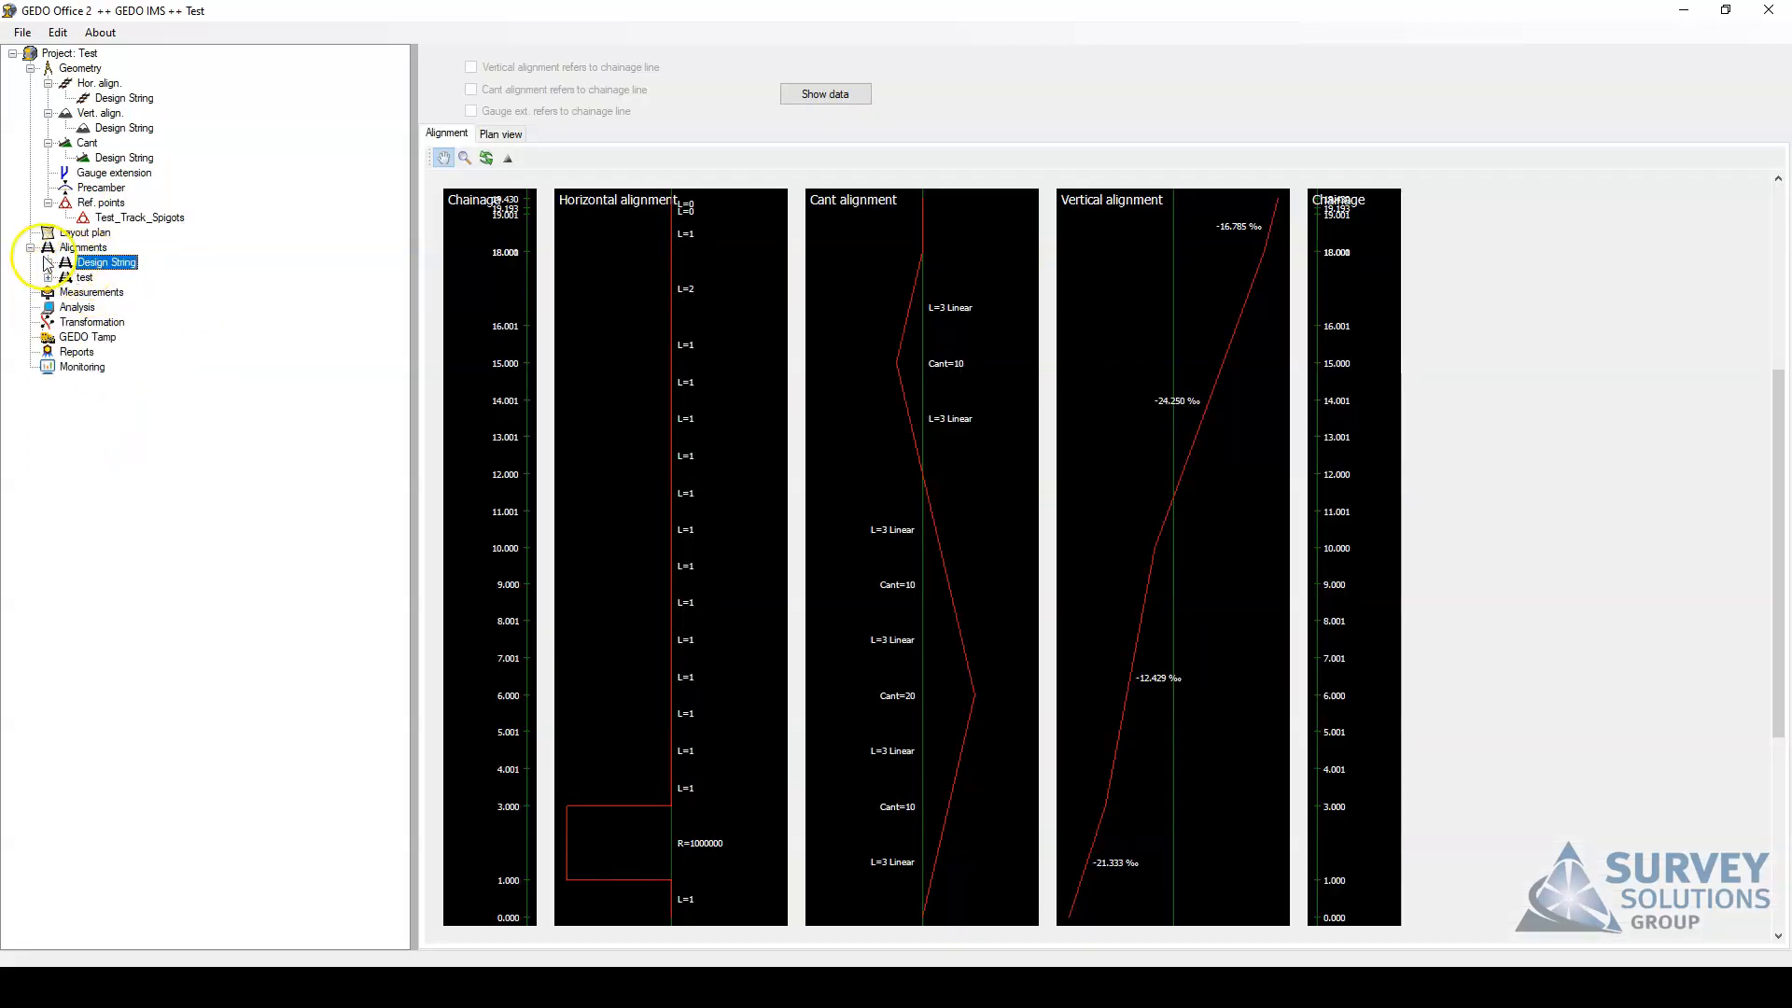
{"action": "double_click", "coordinate": [110, 270]}
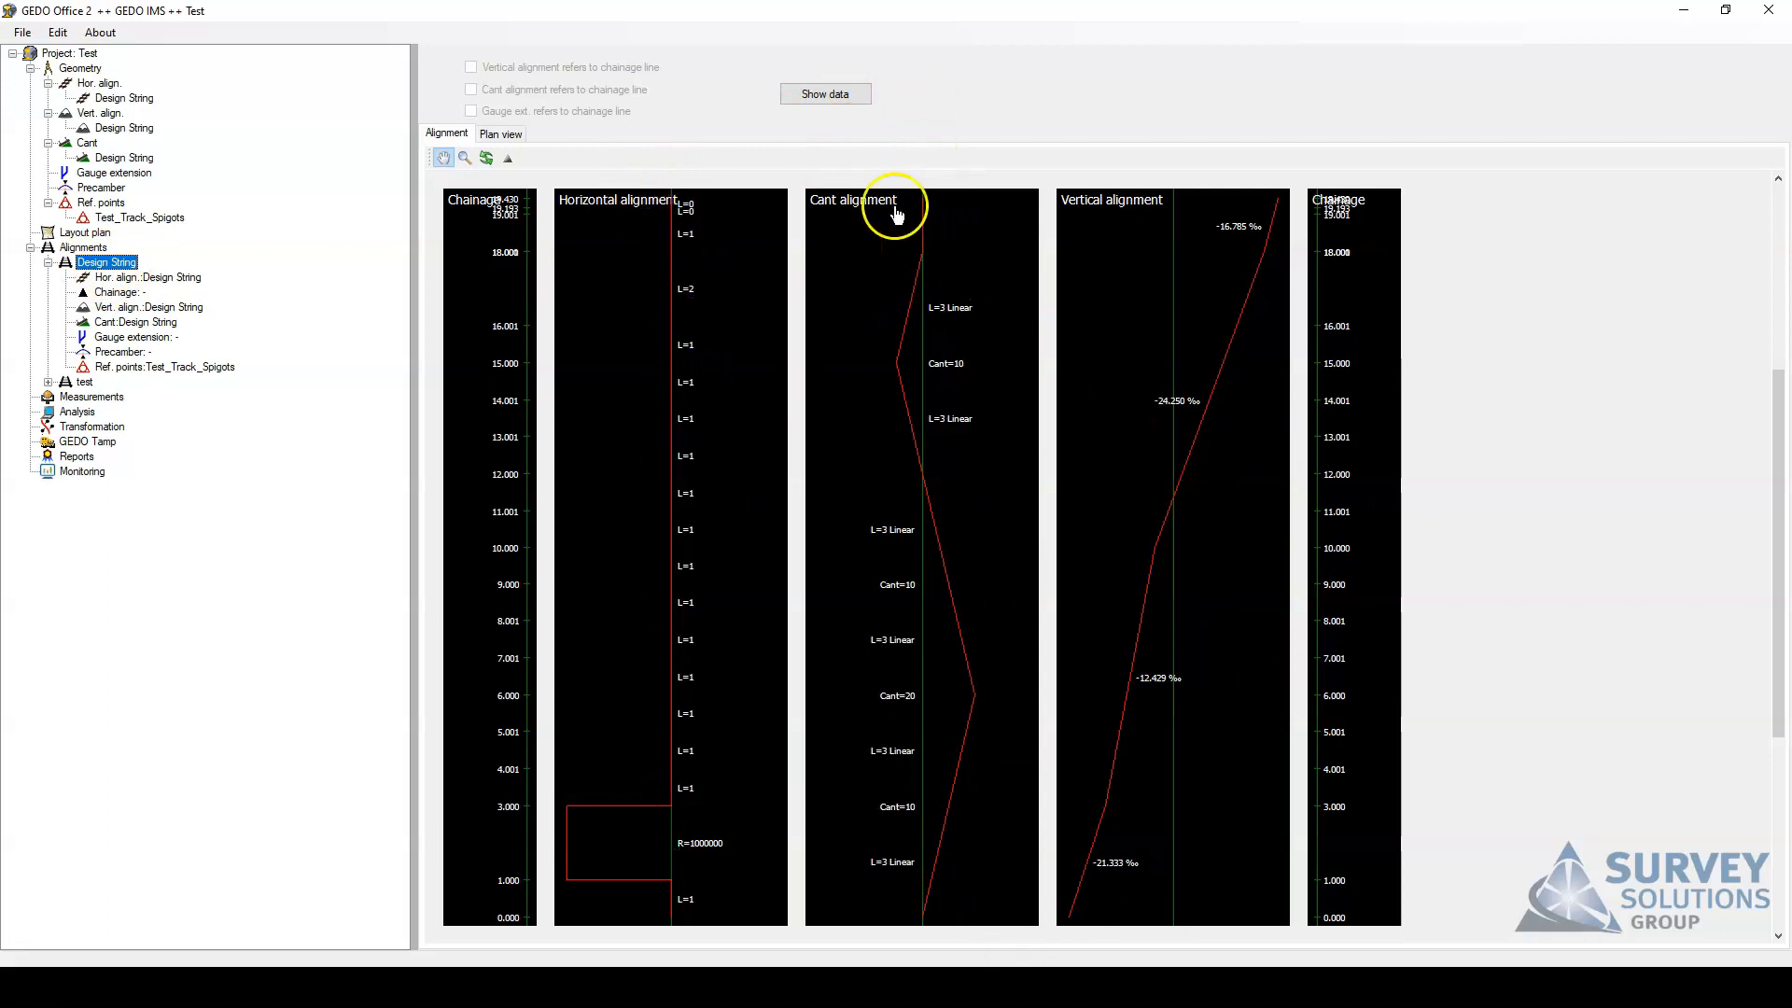
{"action": "left_click", "coordinate": [502, 134]}
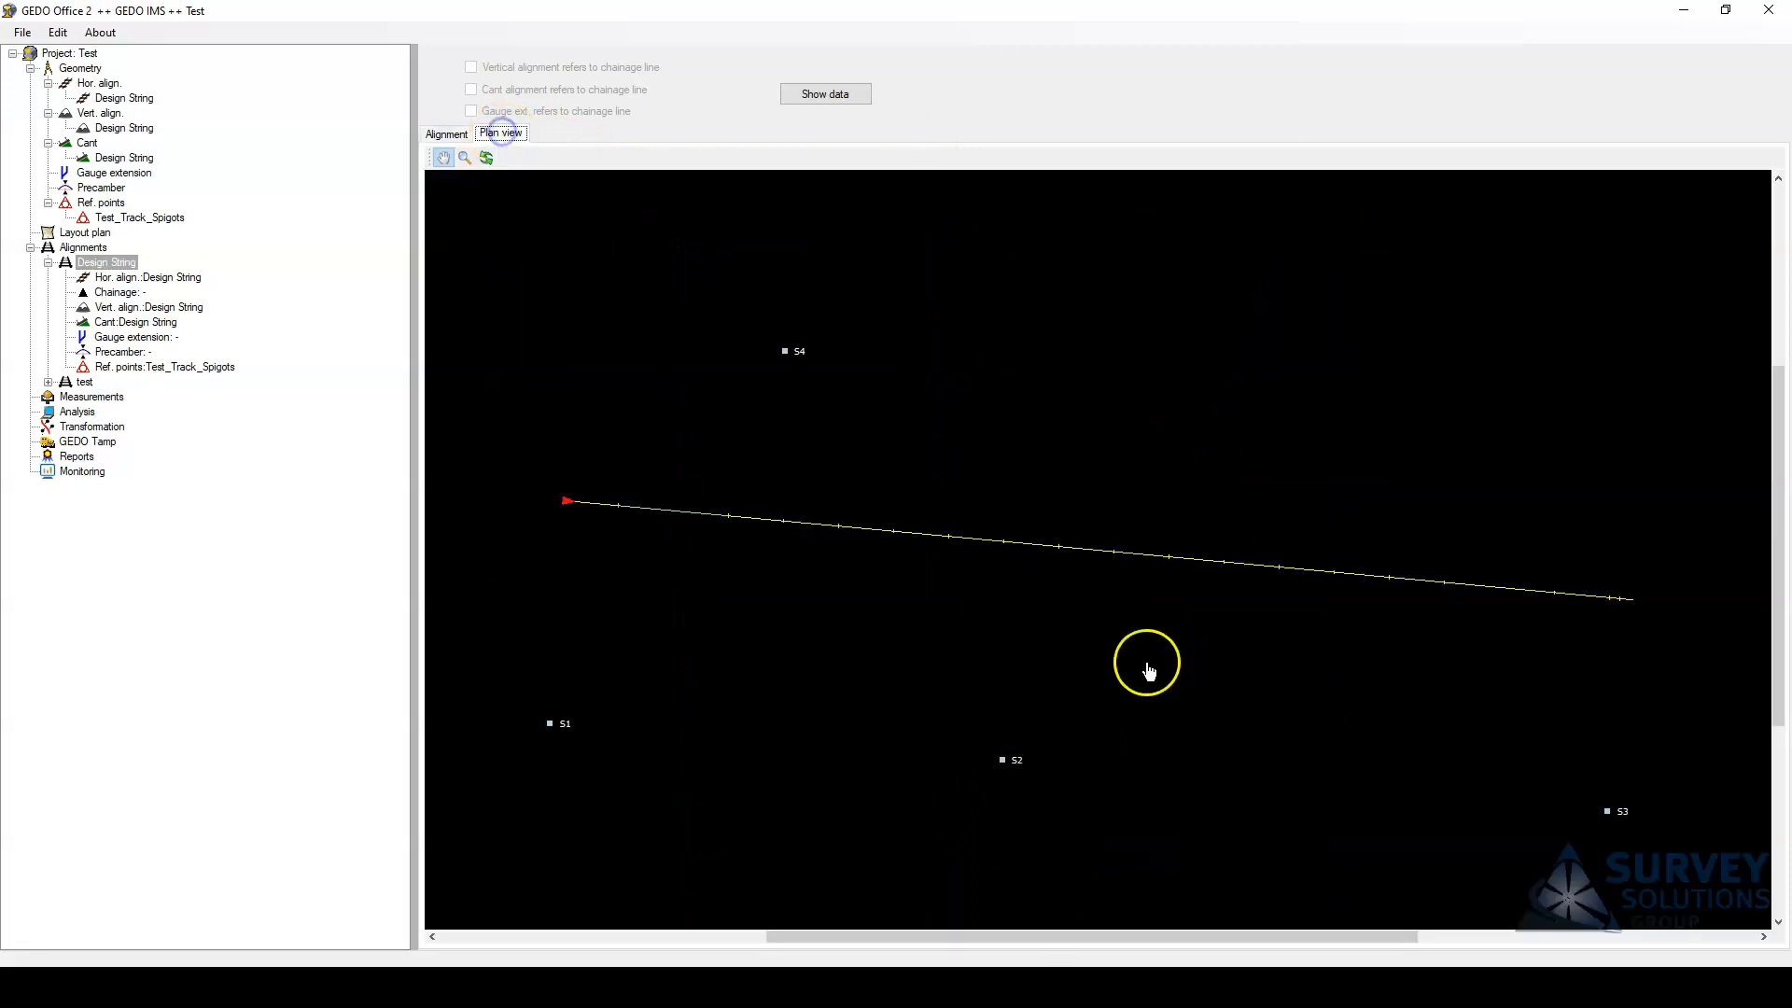
{"action": "mouse_move", "coordinate": [551, 717]}
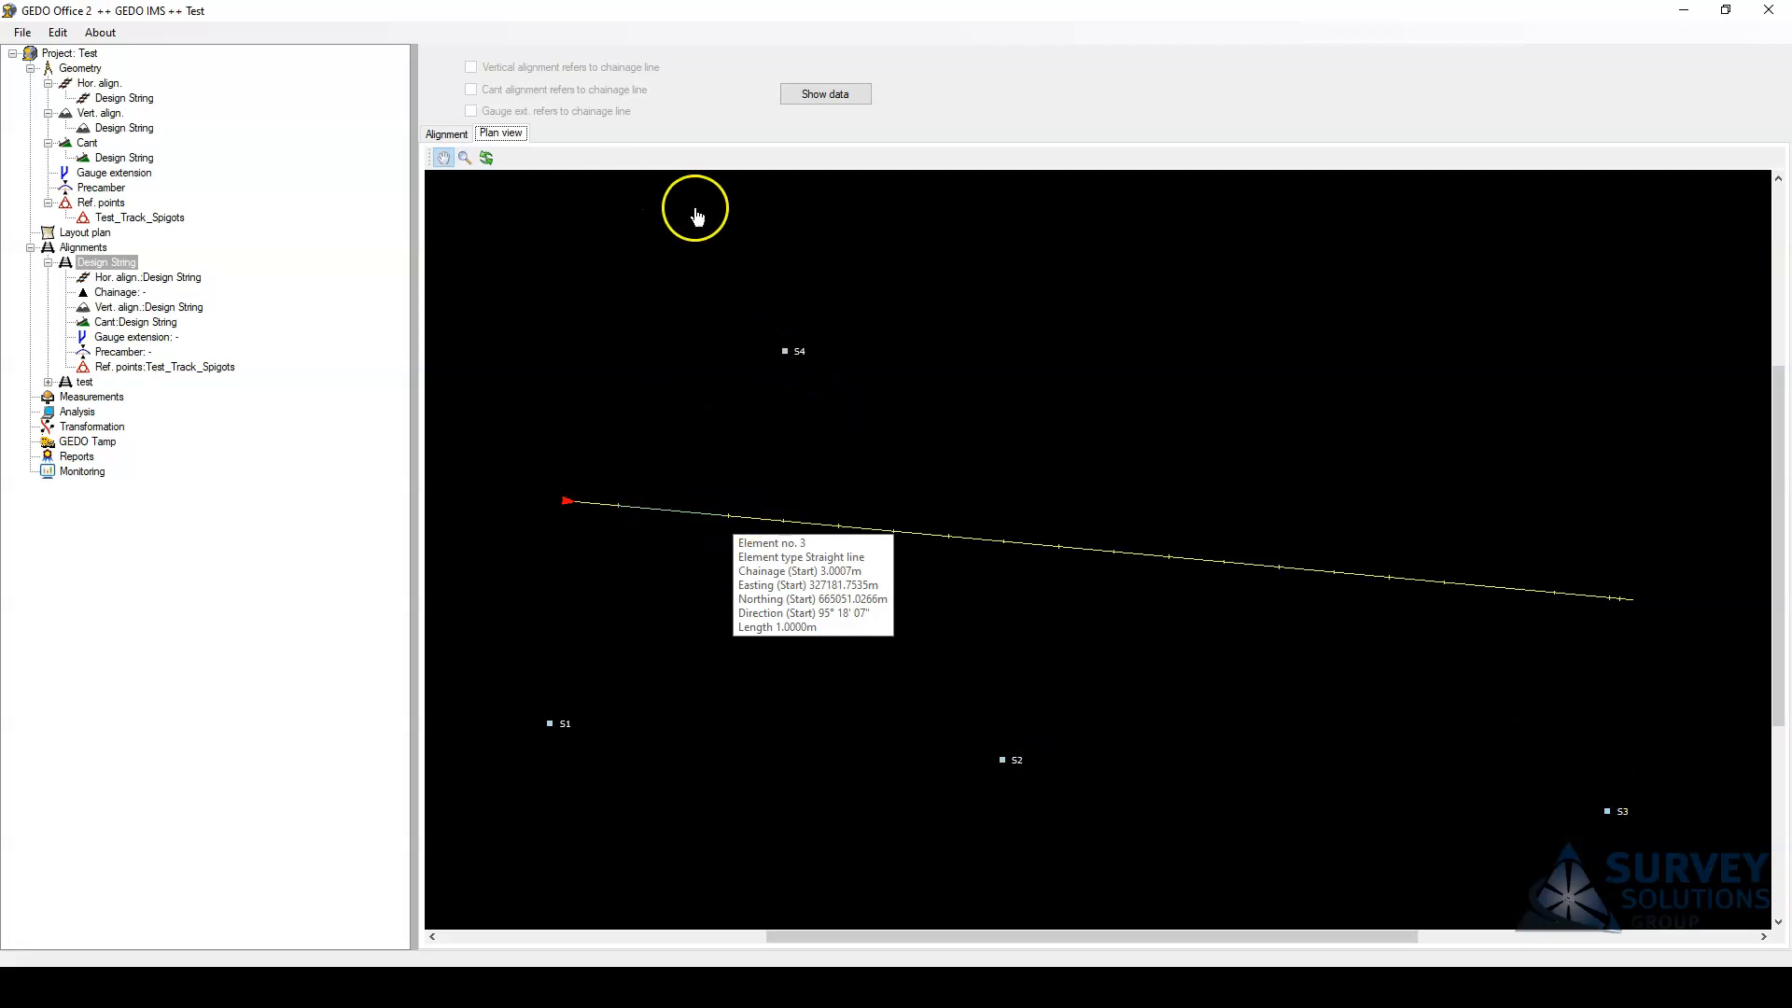
{"action": "left_click", "coordinate": [825, 99]}
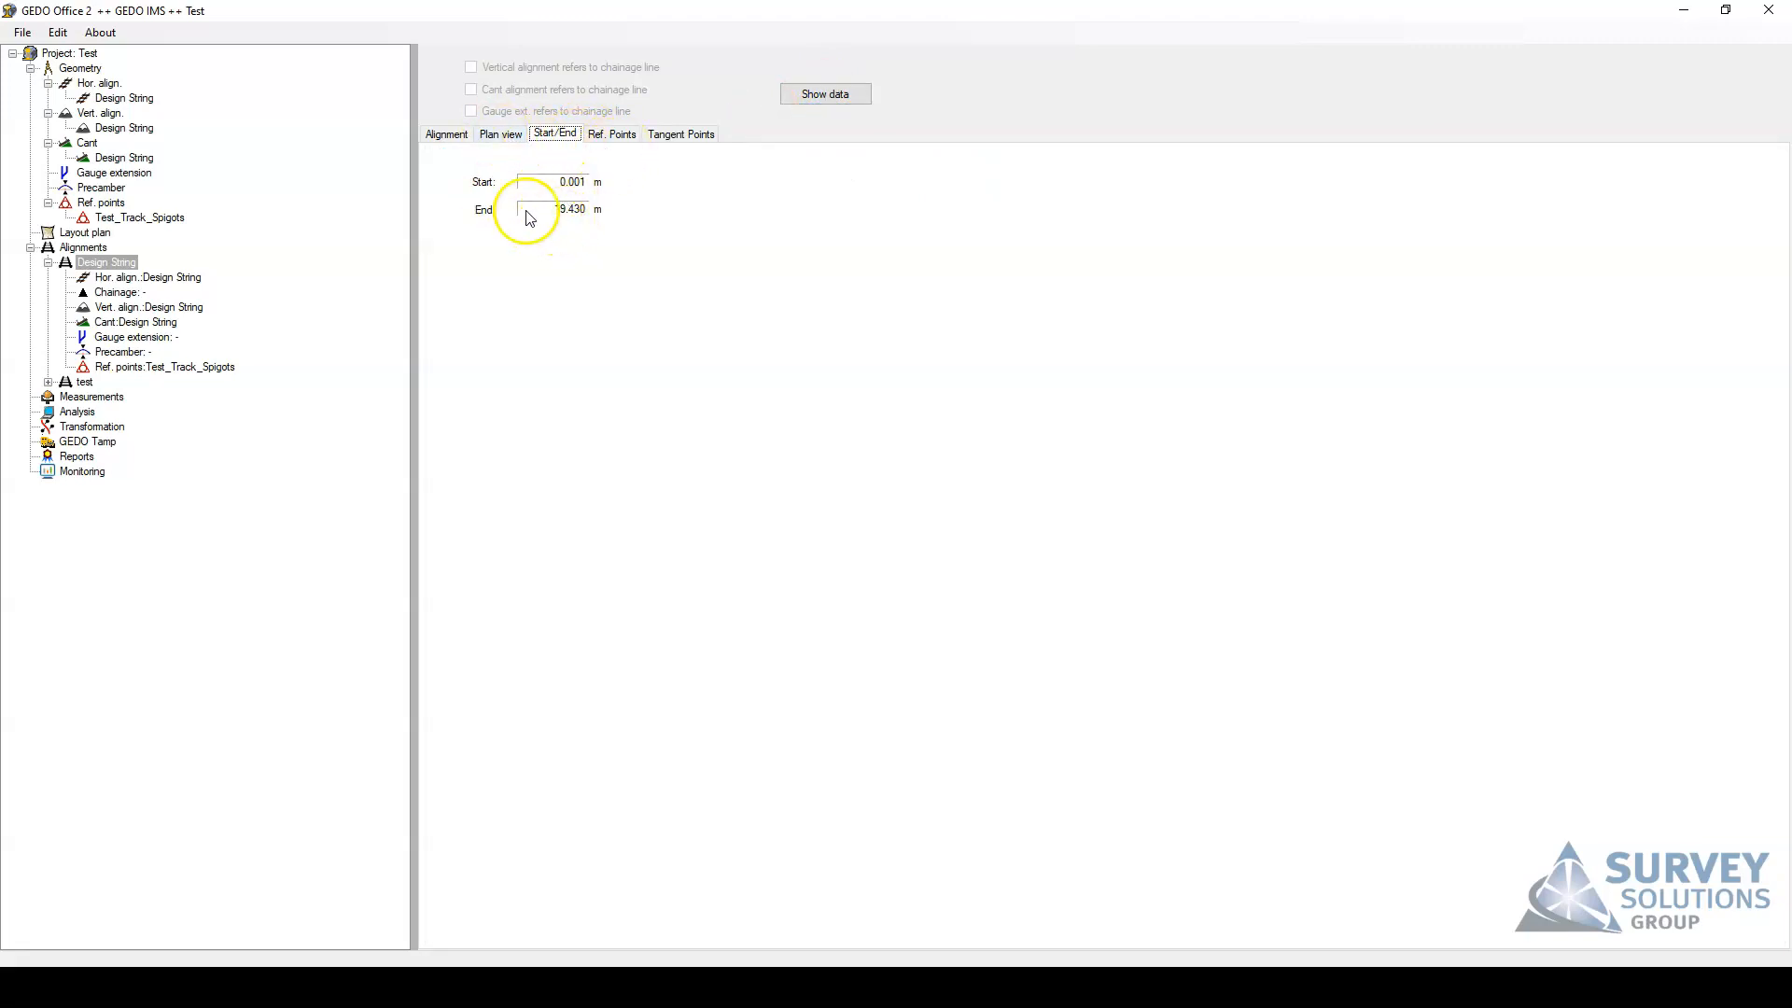
{"action": "left_click", "coordinate": [614, 134]}
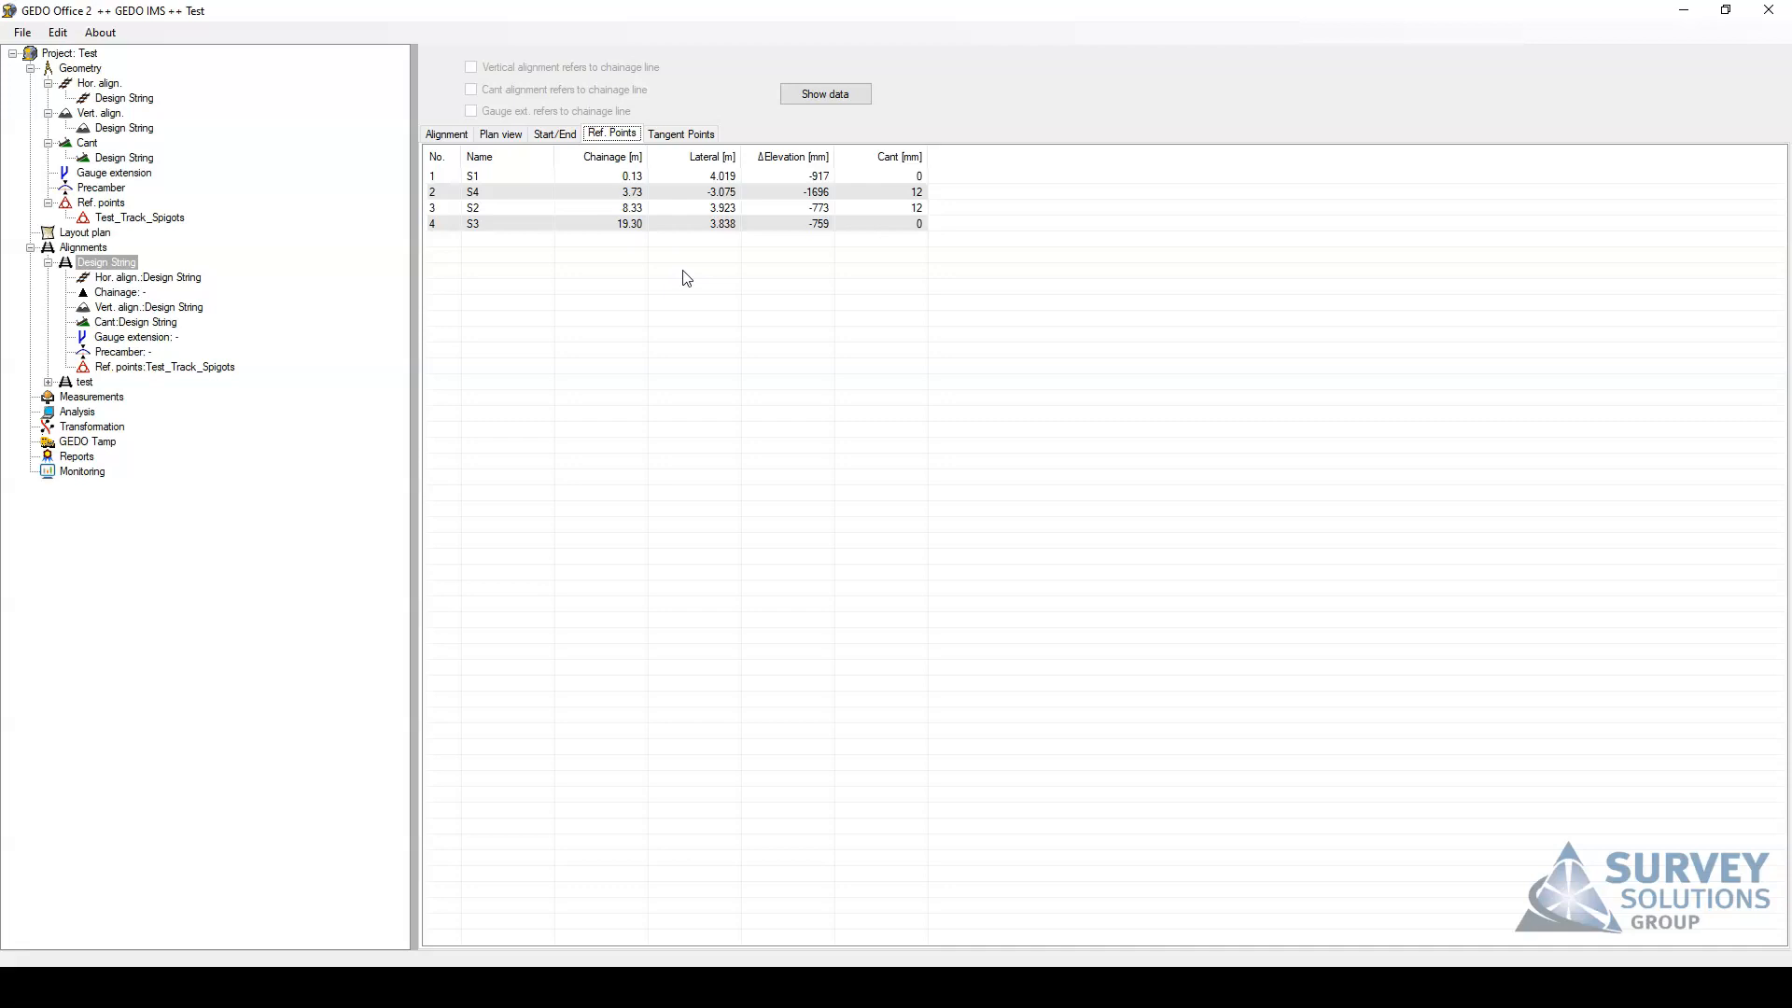
{"action": "left_click", "coordinate": [681, 134]}
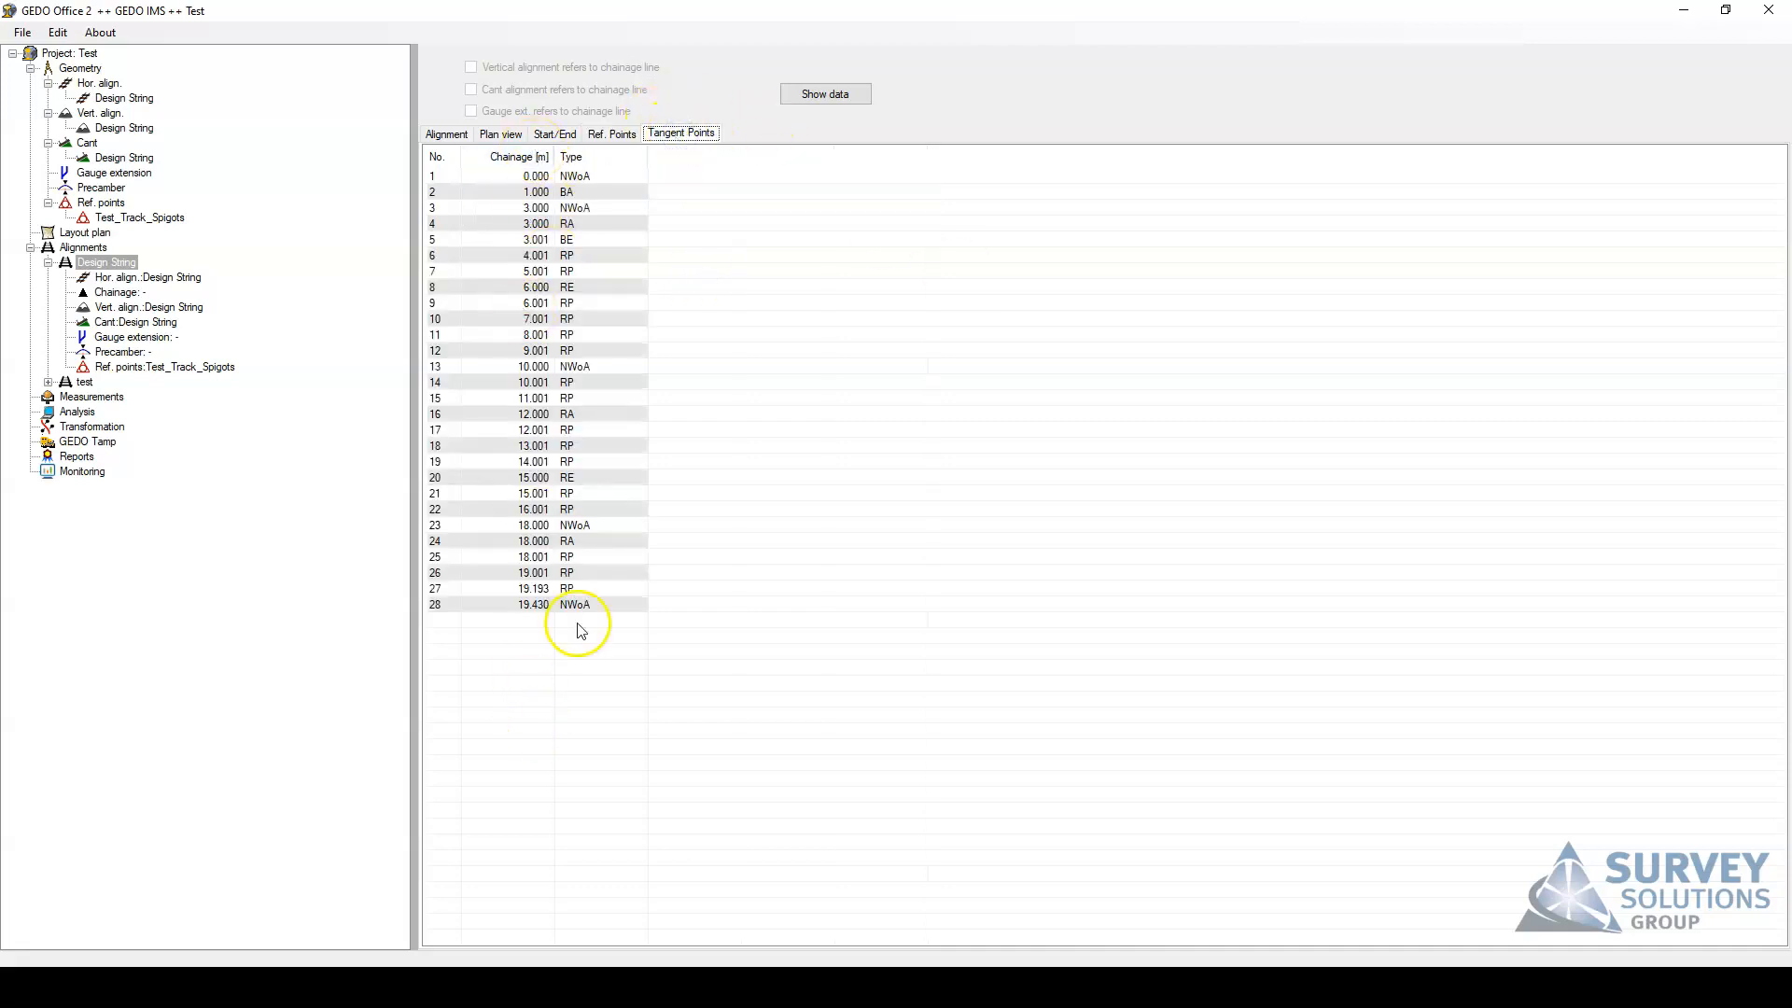
{"action": "left_click", "coordinate": [501, 133]}
{"action": "left_click", "coordinate": [448, 135]}
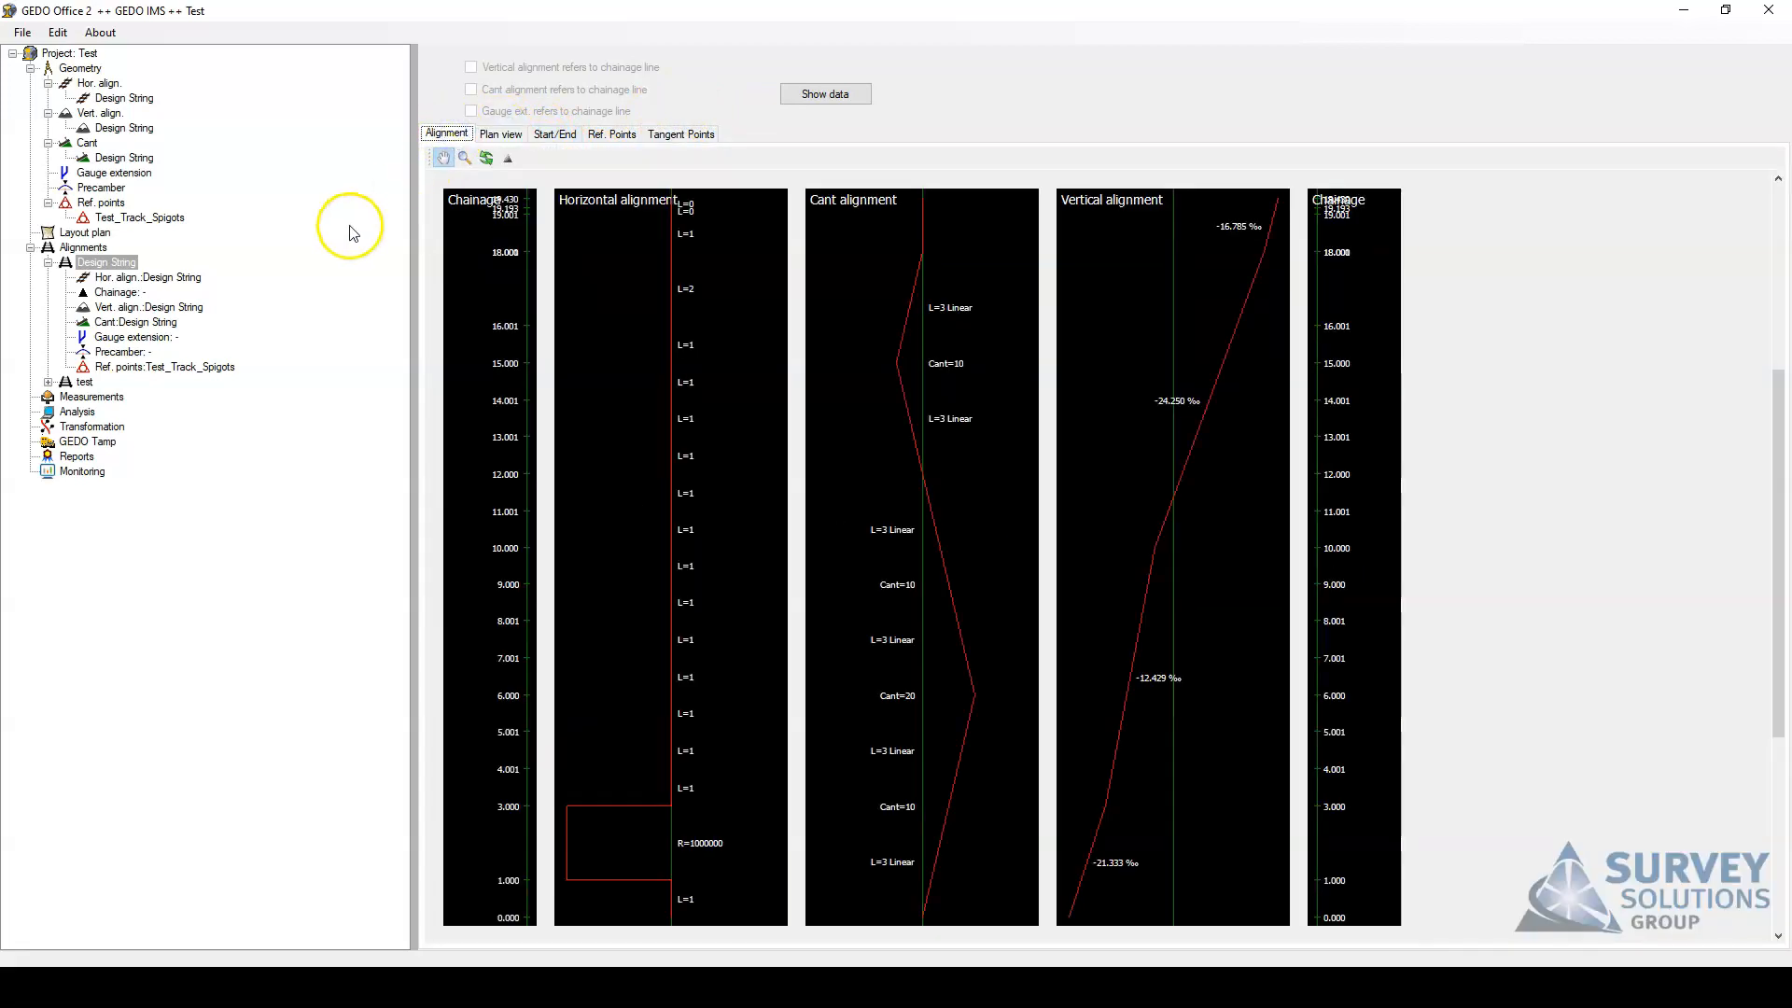
Collapse the Design String, Alignments and Geometry branches of the project tree.
{"action": "left_click", "coordinate": [47, 262]}
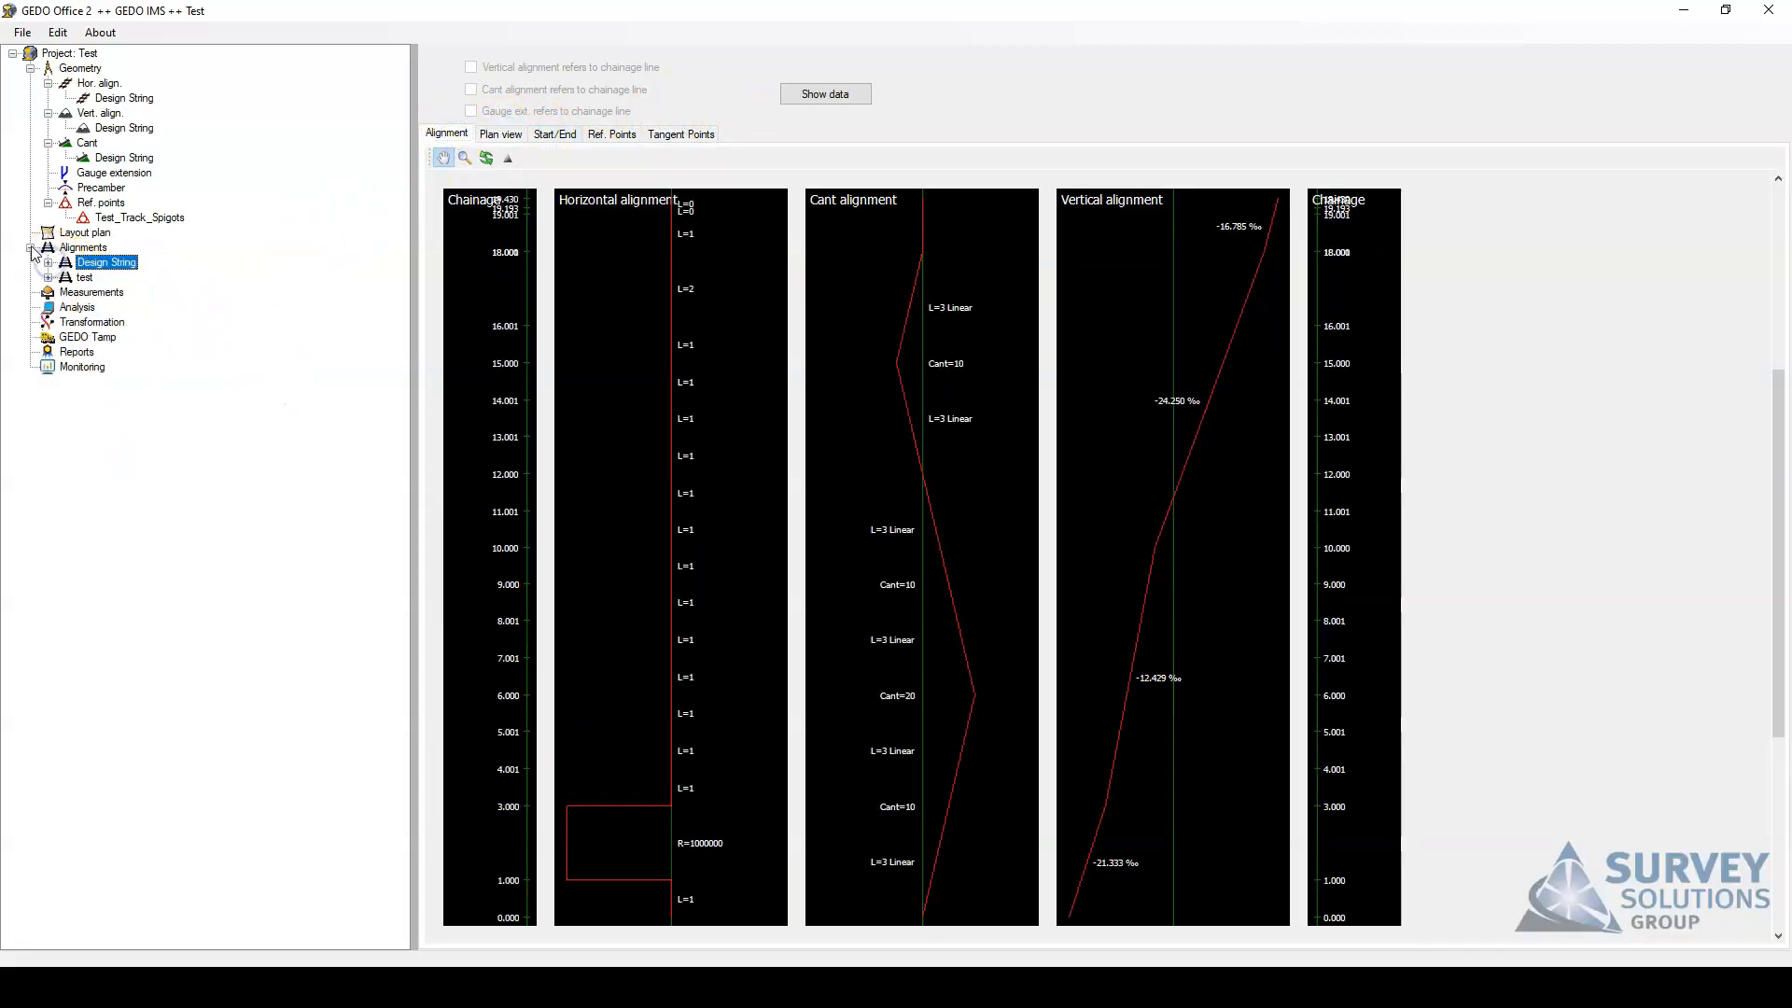
{"action": "left_click", "coordinate": [30, 248]}
{"action": "left_click", "coordinate": [32, 69]}
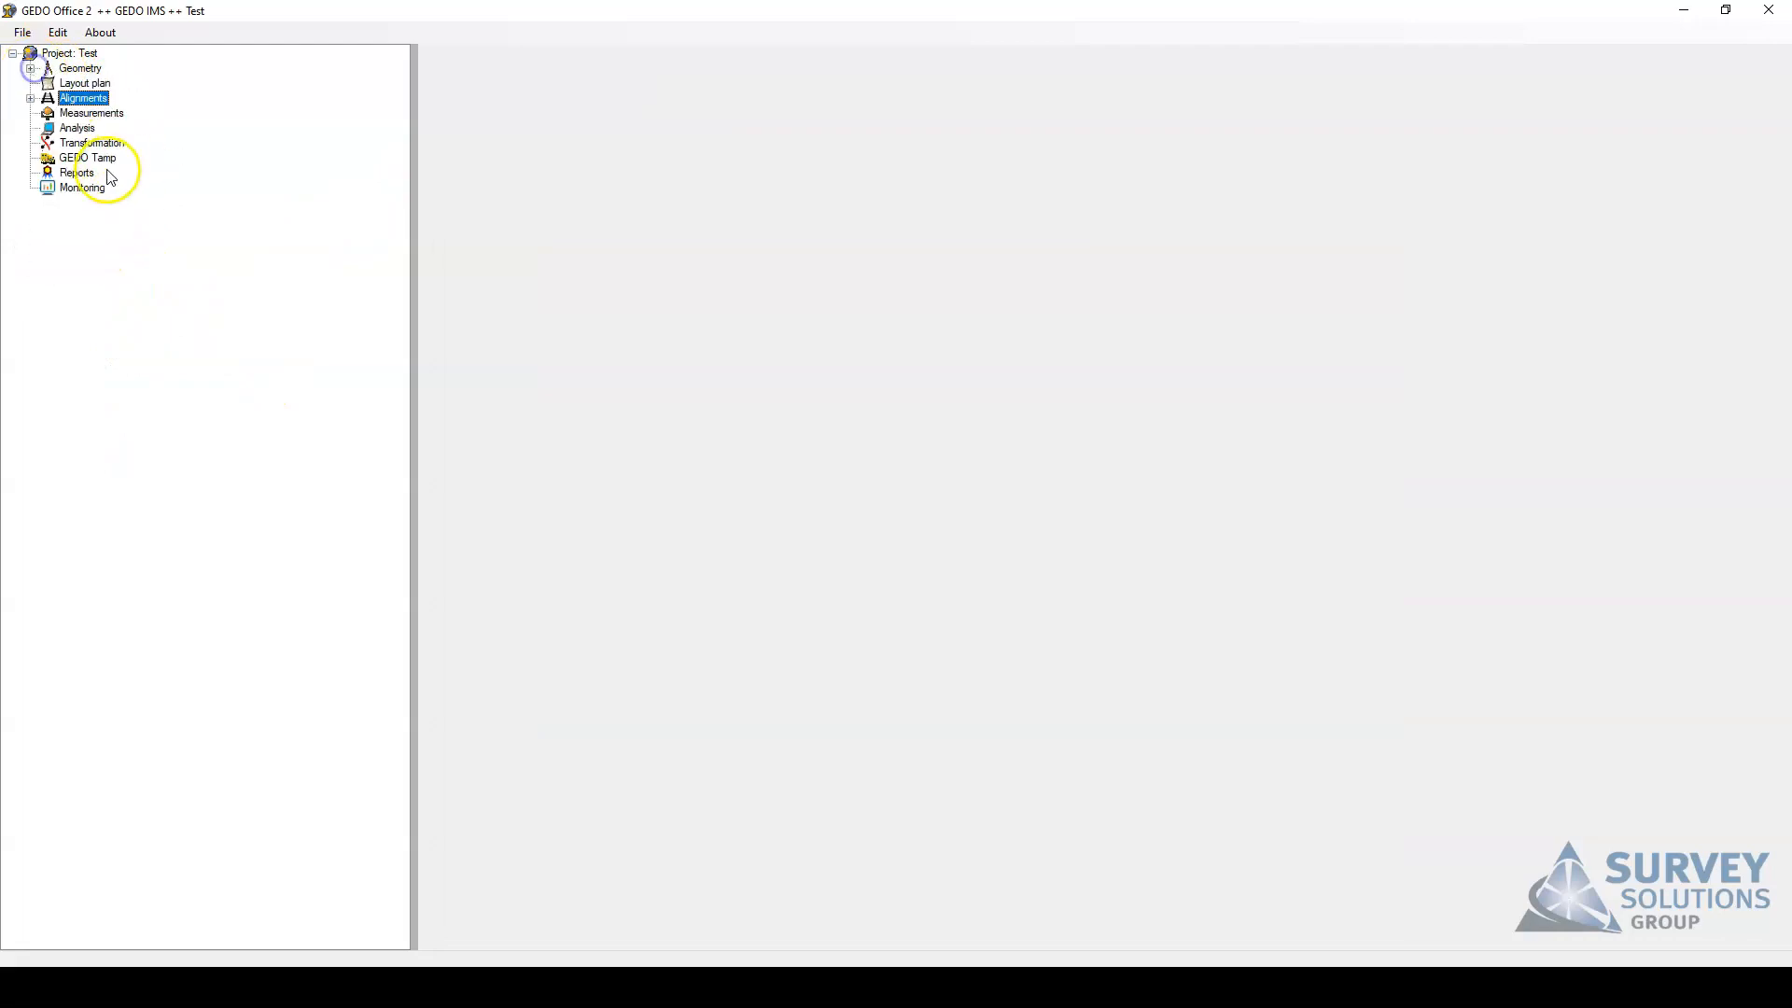
Export only the Design String alignment and all reference points to GEDO IMS as Test.sie in the 1 - Survey Control folder.
{"action": "right_click", "coordinate": [78, 54]}
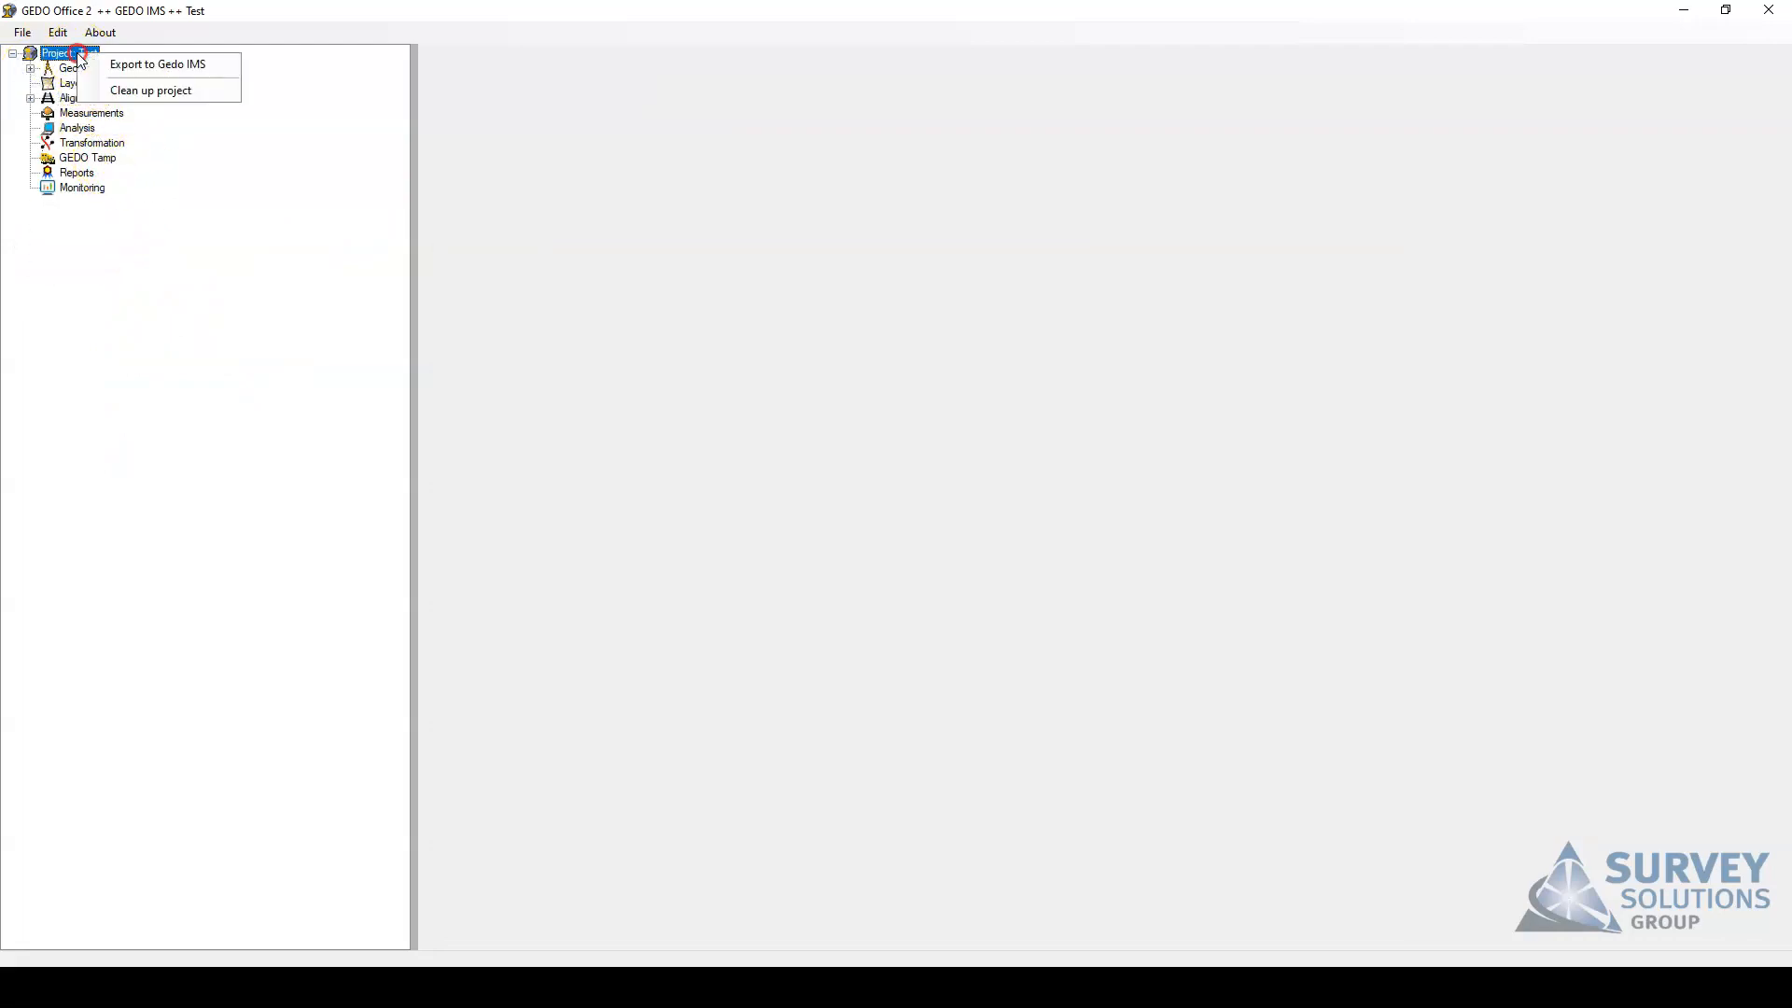
{"action": "left_click", "coordinate": [193, 67]}
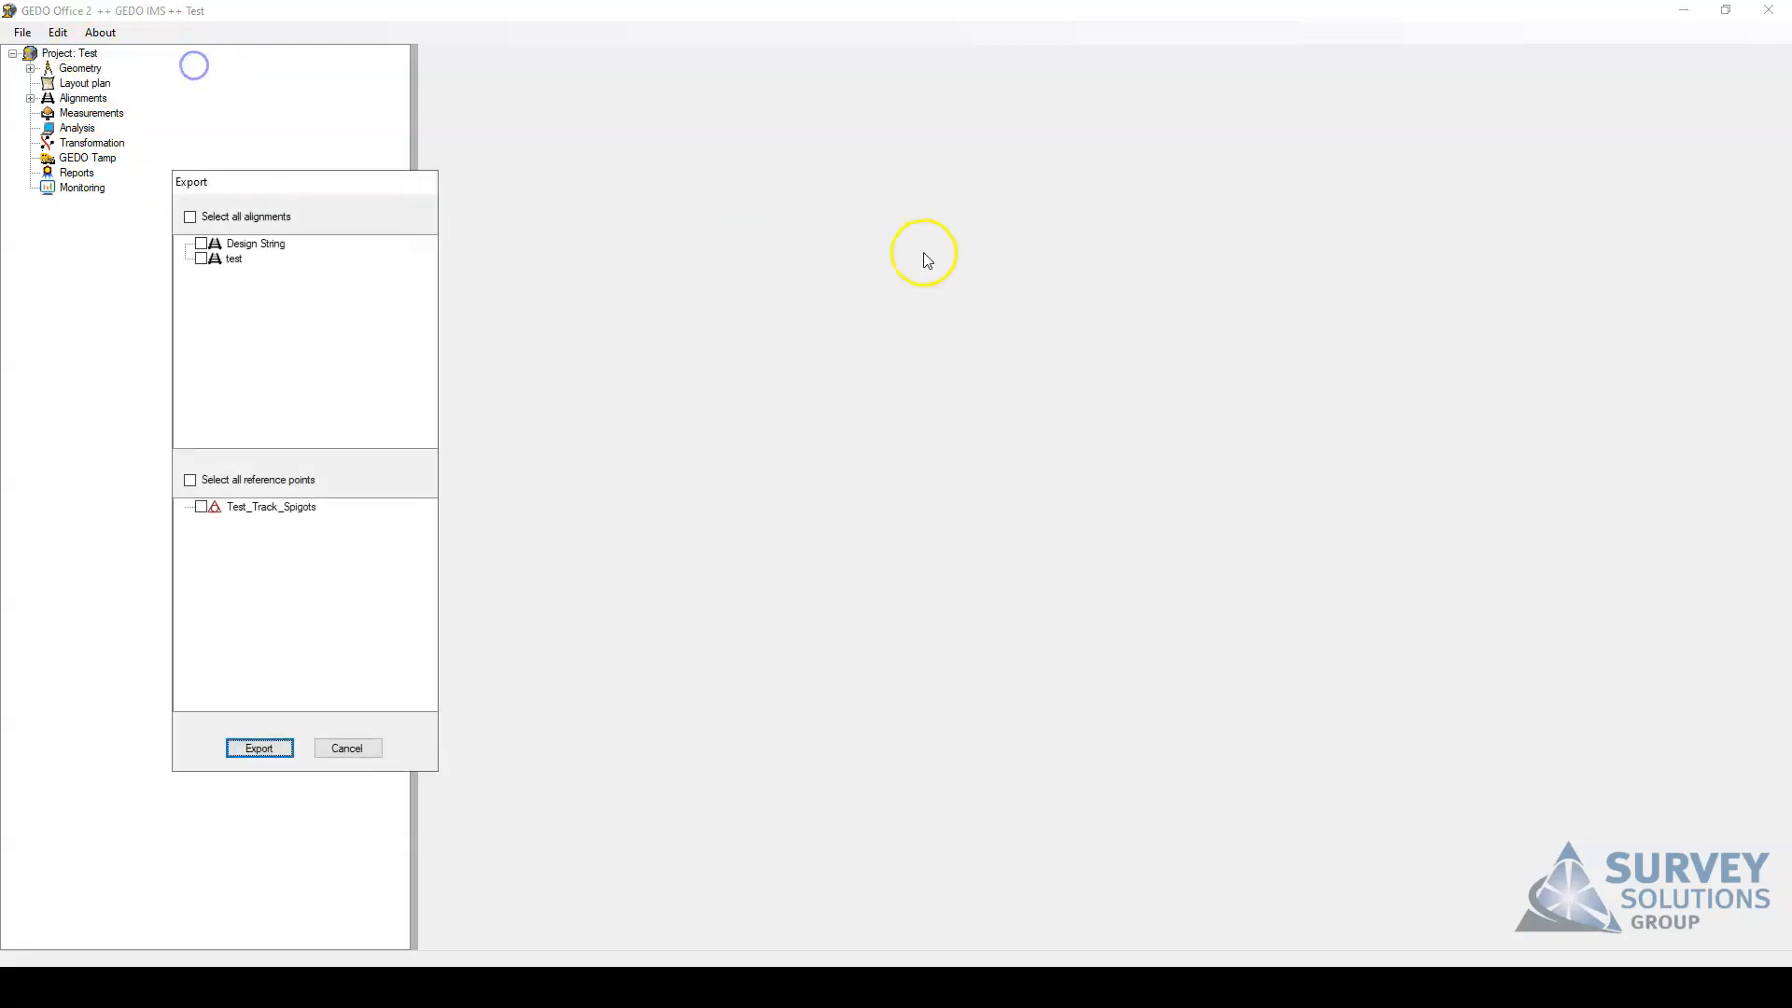
{"action": "left_click", "coordinate": [190, 217]}
{"action": "left_click", "coordinate": [200, 258]}
{"action": "left_click", "coordinate": [189, 482]}
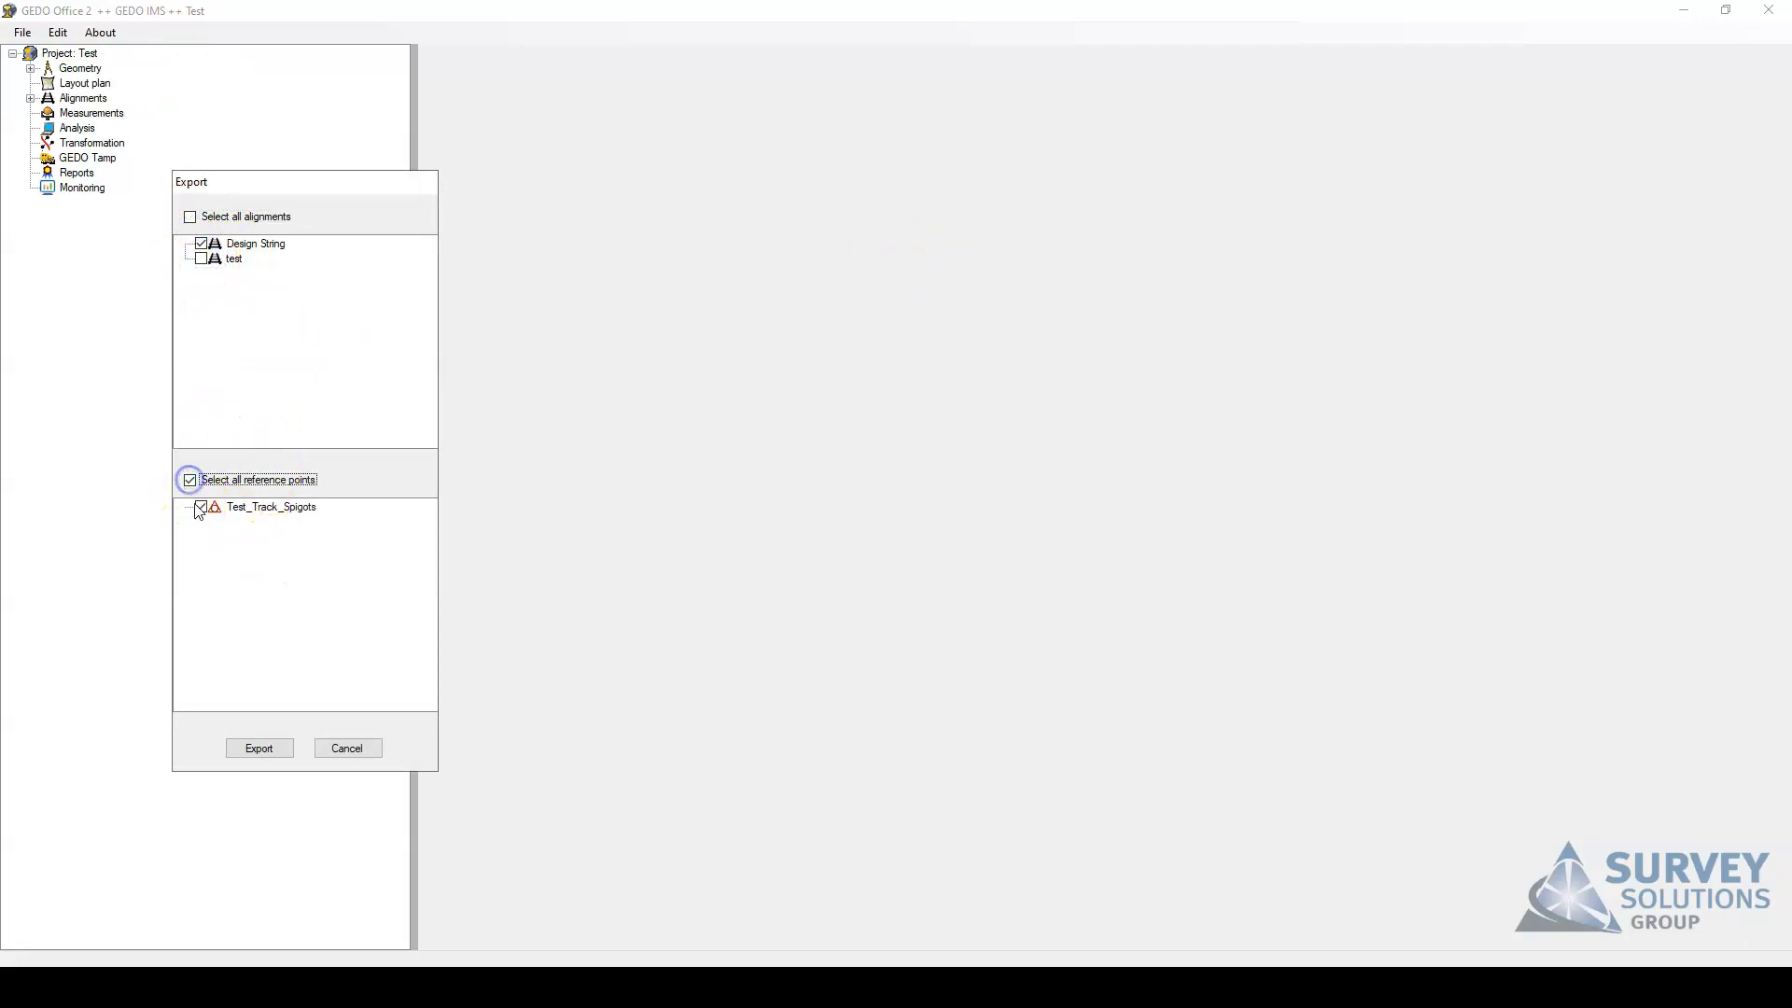
{"action": "left_click", "coordinate": [260, 747]}
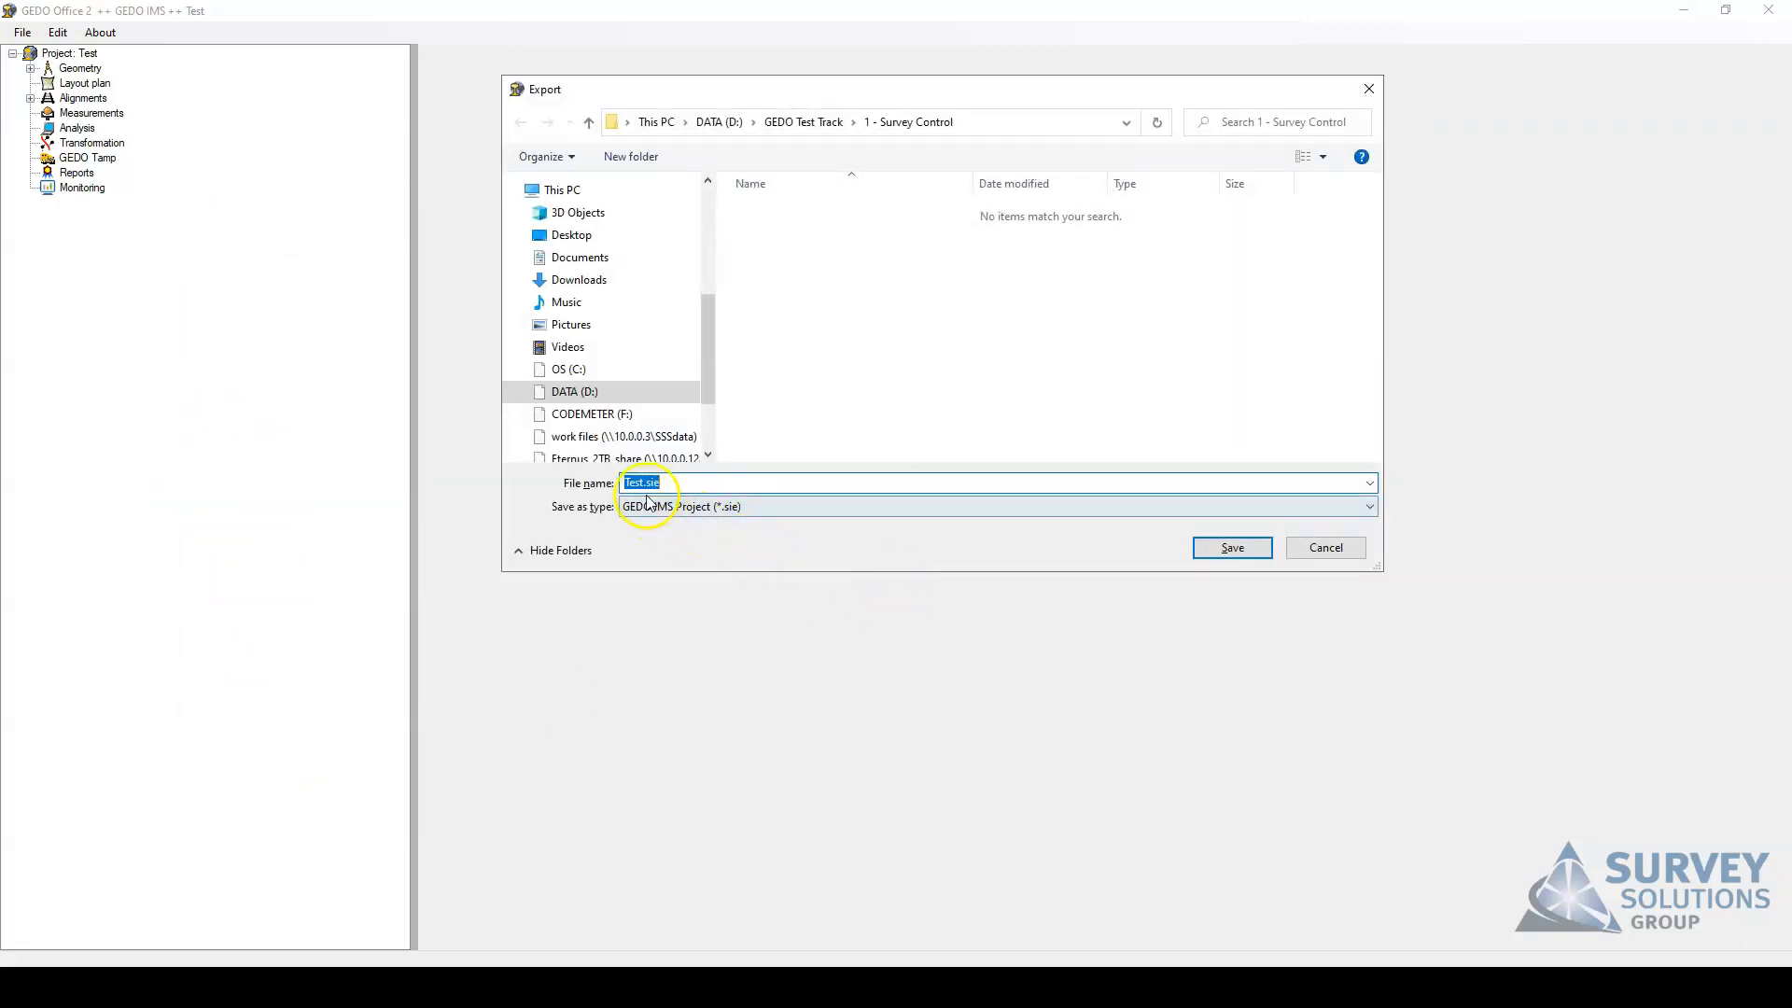
{"action": "key", "text": "Return"}
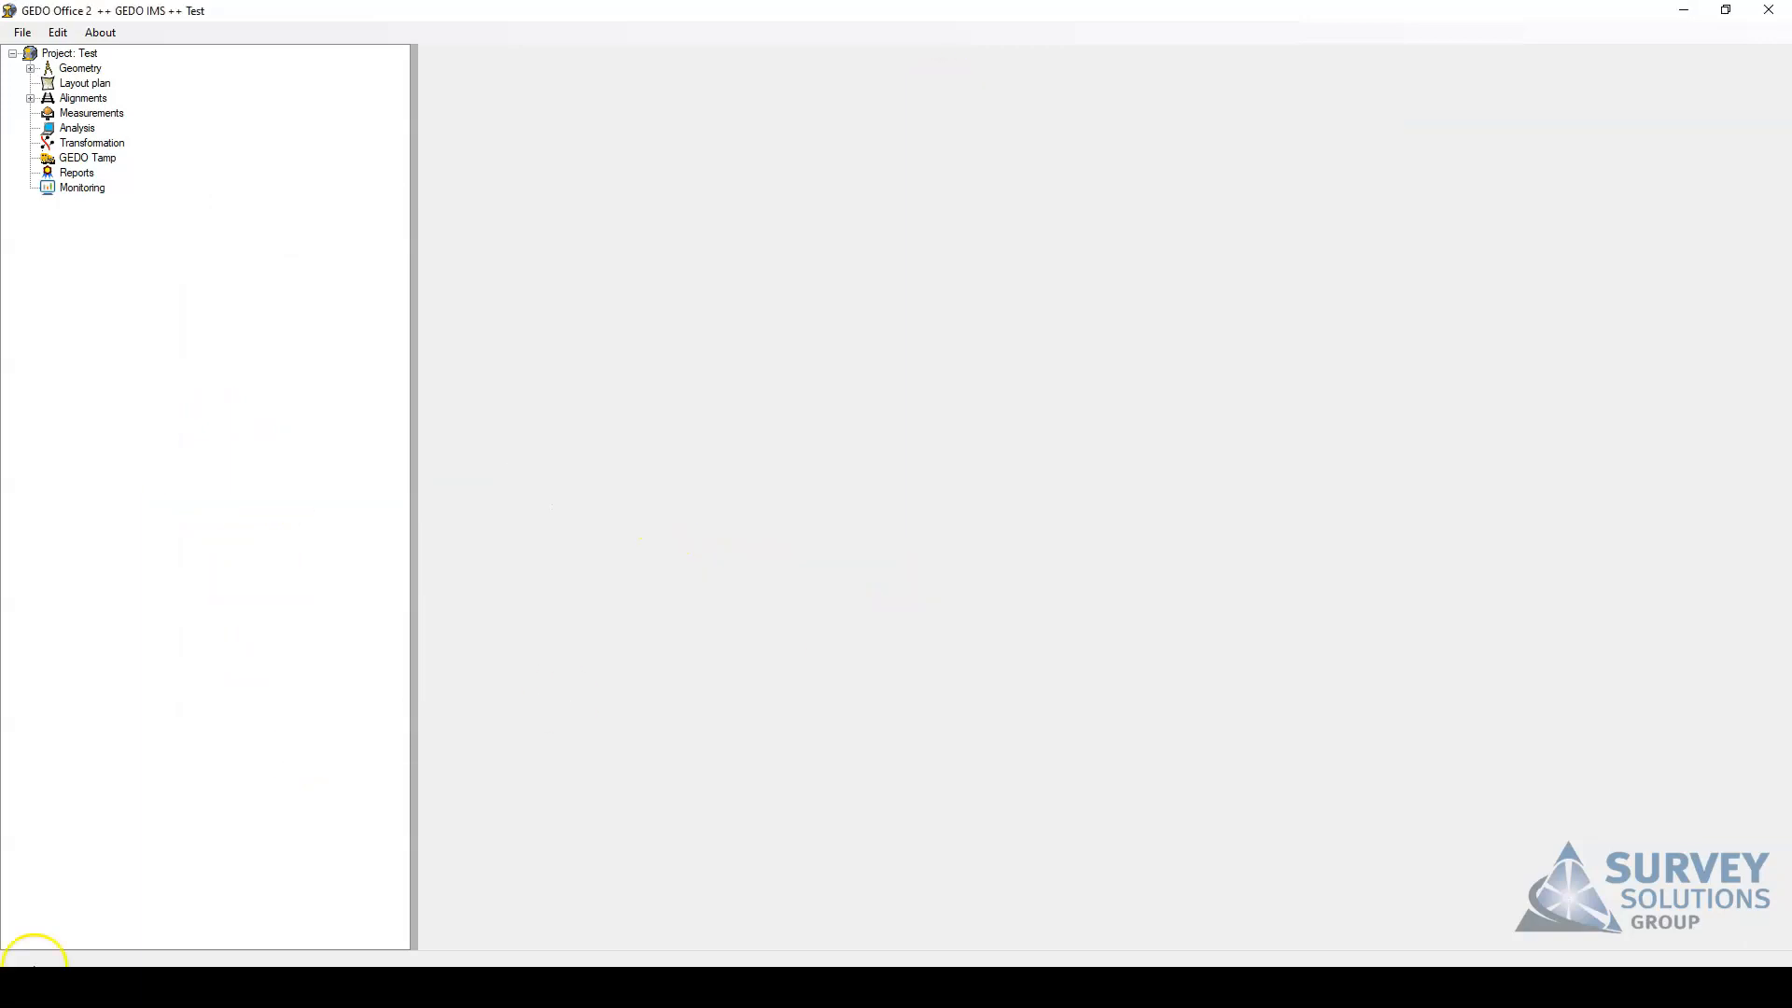